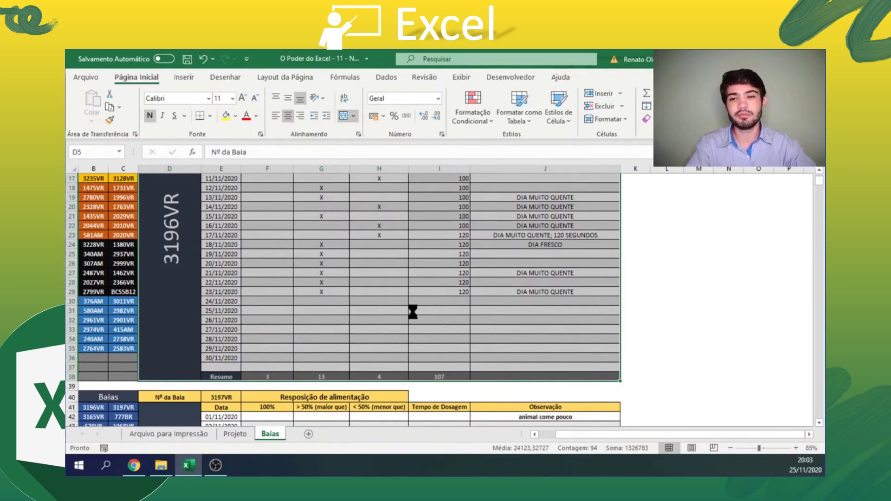
- Copy the whole 3196VR feeding table starting at D5 and paste it at cell M5 on the Baias sheet
key("ctrl+c")
scroll(260, 260, "up", 5)
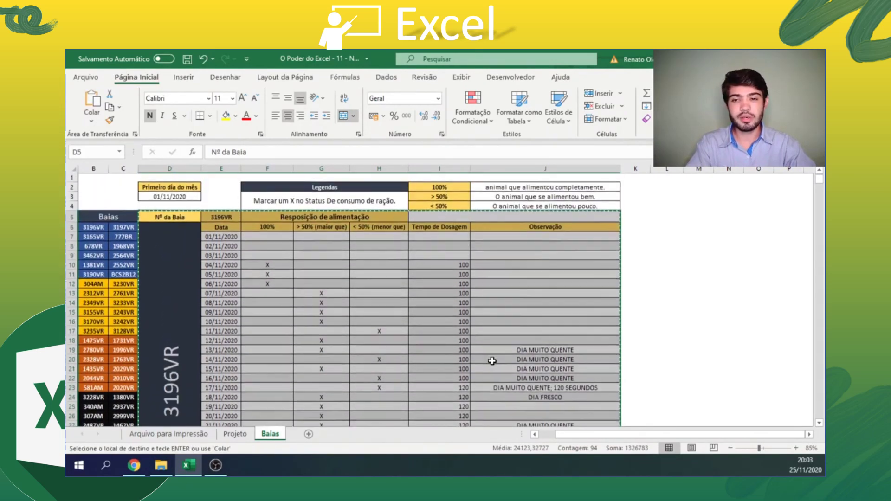
left_click_drag(606, 435, 692, 436)
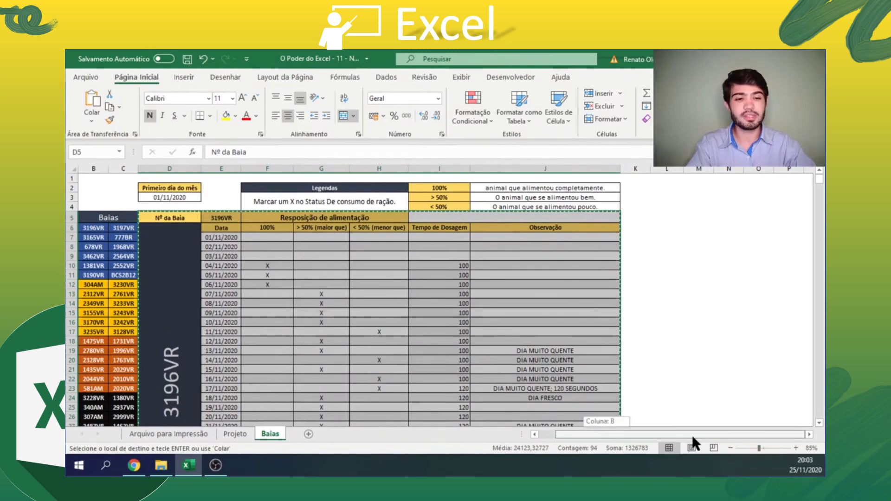
left_click(708, 218)
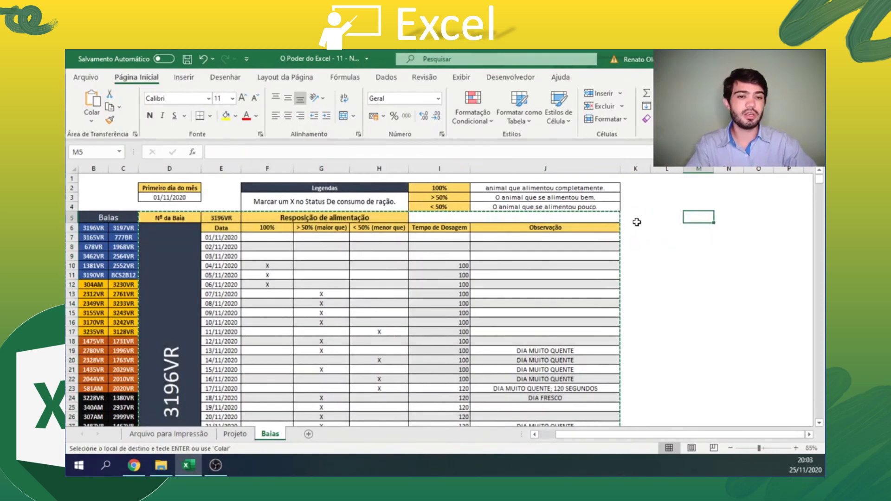
key("ctrl+v")
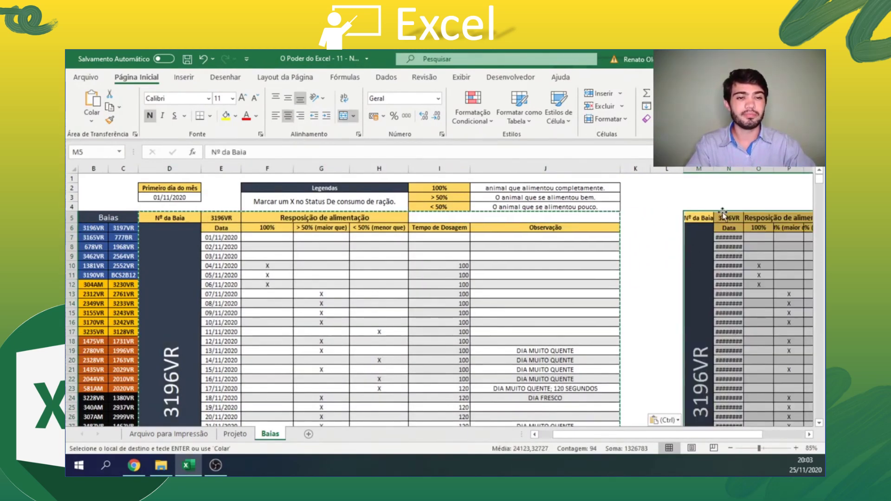
- Autofit columns M to S of the pasted table and widen its 100% column O
left_click_drag(697, 435, 739, 435)
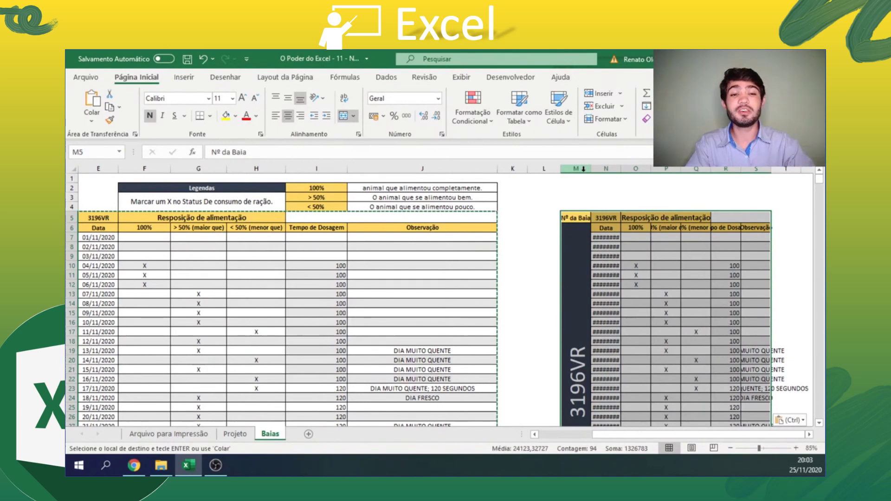
left_click_drag(583, 169, 766, 169)
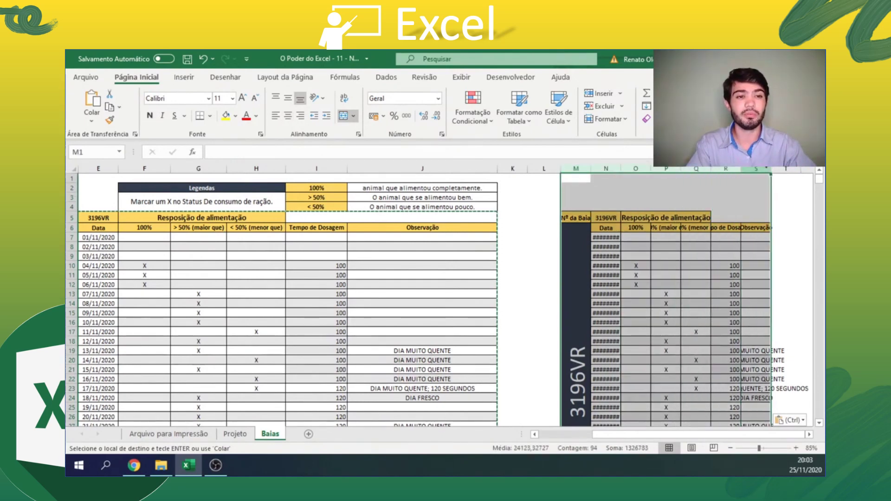
double_click(769, 169)
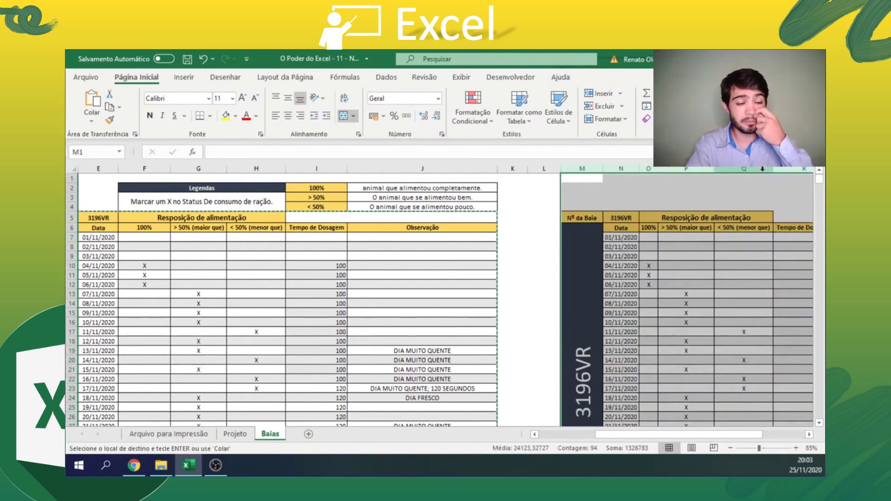
left_click(737, 204)
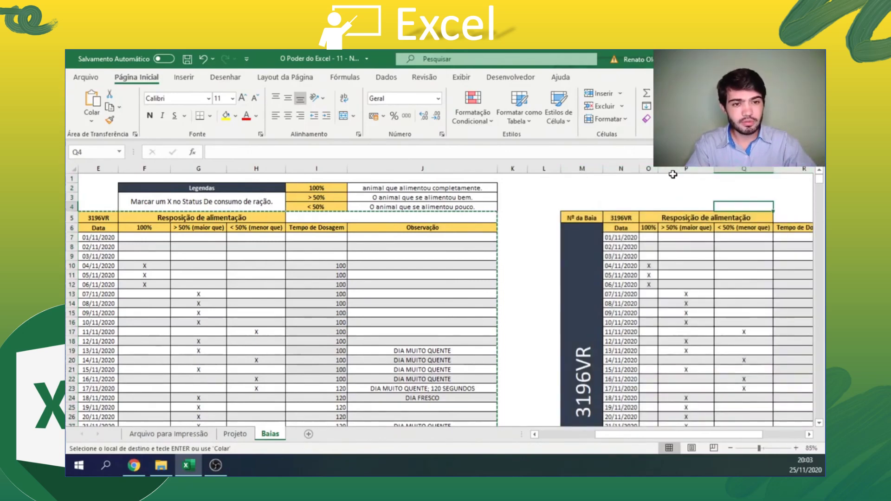
left_click_drag(657, 169, 684, 168)
left_click(713, 206)
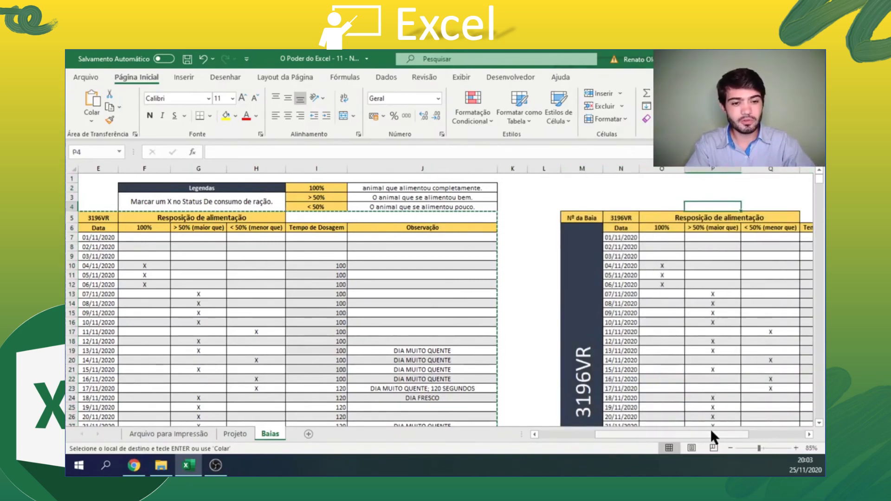
- Clear the feeding marks, dosing times and observations in O7:S34 of the pasted table
left_click_drag(711, 432, 793, 412)
scroll(720, 305, "down", 1)
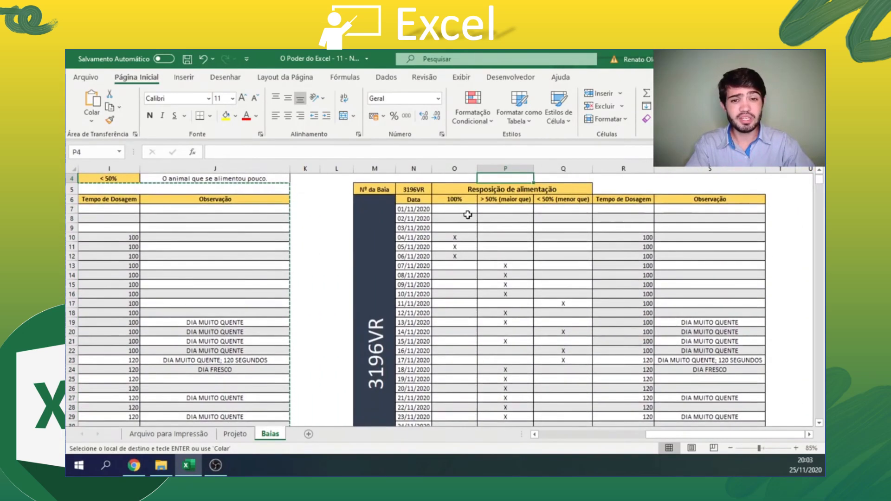
left_click_drag(455, 209, 693, 395)
scroll(668, 378, "down", 2)
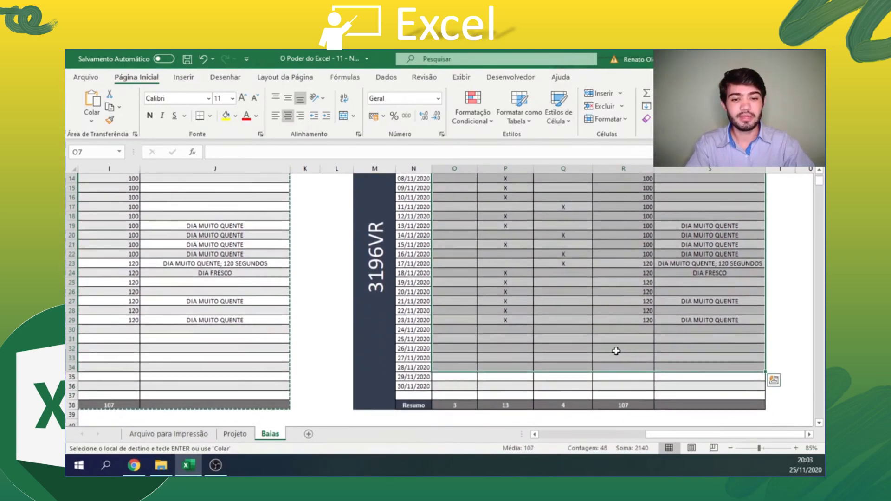
key("Delete")
scroll(624, 351, "up", 5)
scroll(624, 352, "down", 5)
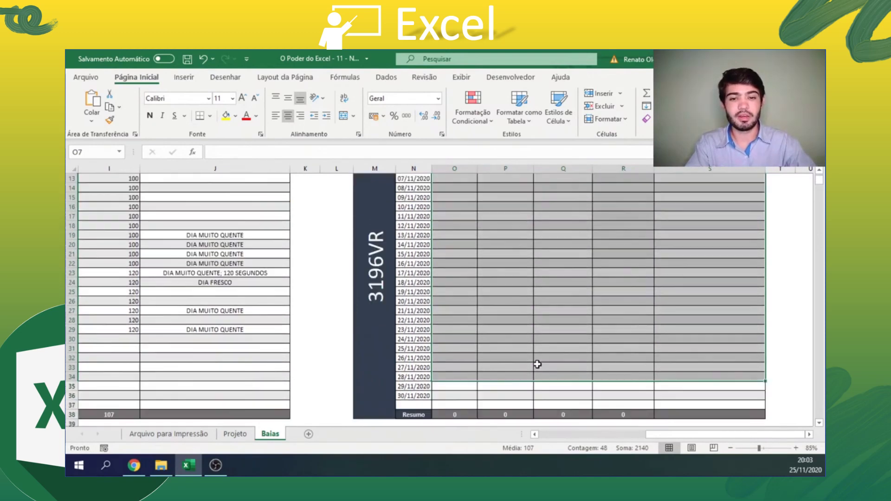
- Unmerge the dark vertical stall-number block in M6:M38 of the pasted table
left_click(364, 382)
left_click_drag(415, 388, 459, 403)
left_click(356, 346)
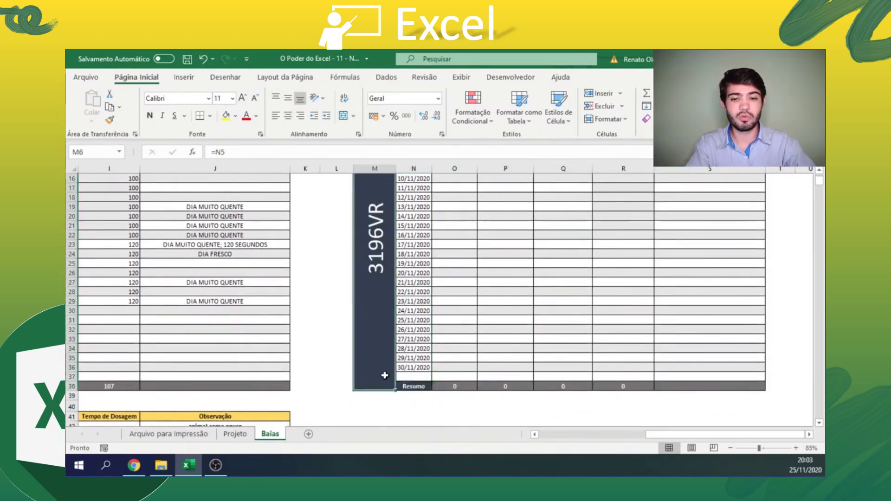
left_click(341, 116)
scroll(391, 353, "down", 5)
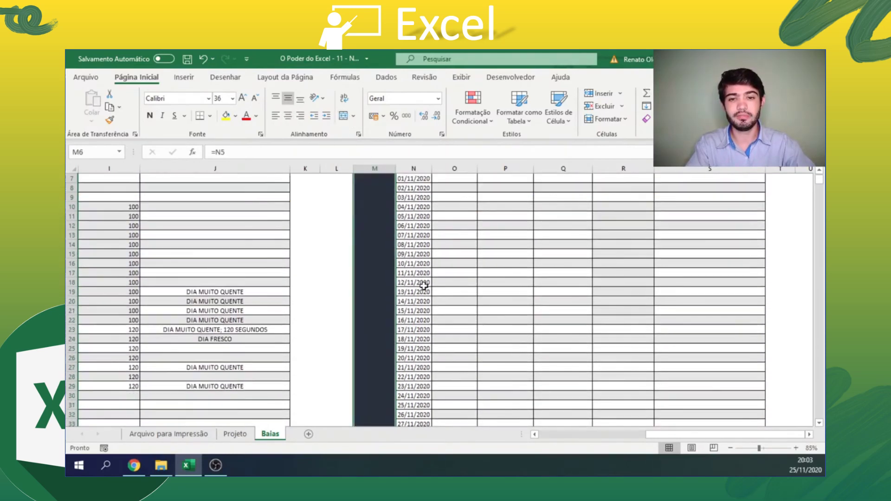
- Remove the pasted table's Resumo row by copying the blank cells M39:S39 over row 38
mouse_move(385, 382)
left_mouse_down()
mouse_move(709, 389)
mouse_move(375, 396)
left_mouse_up()
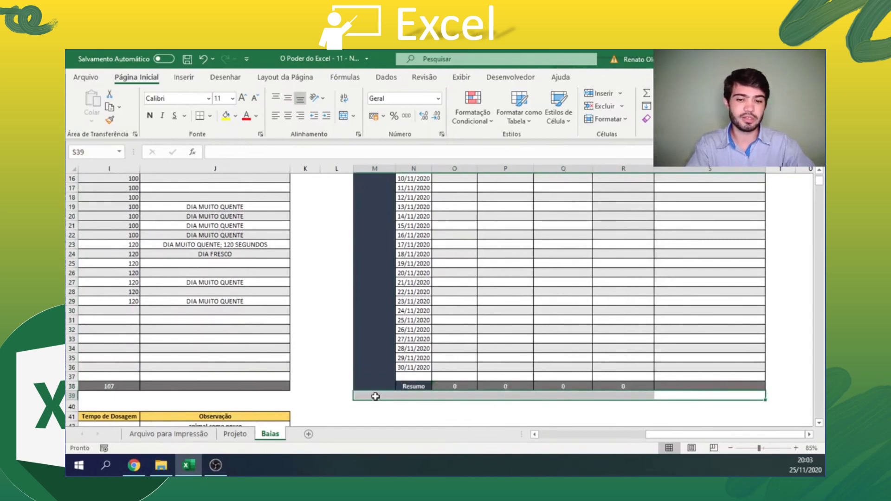
key("ctrl+c")
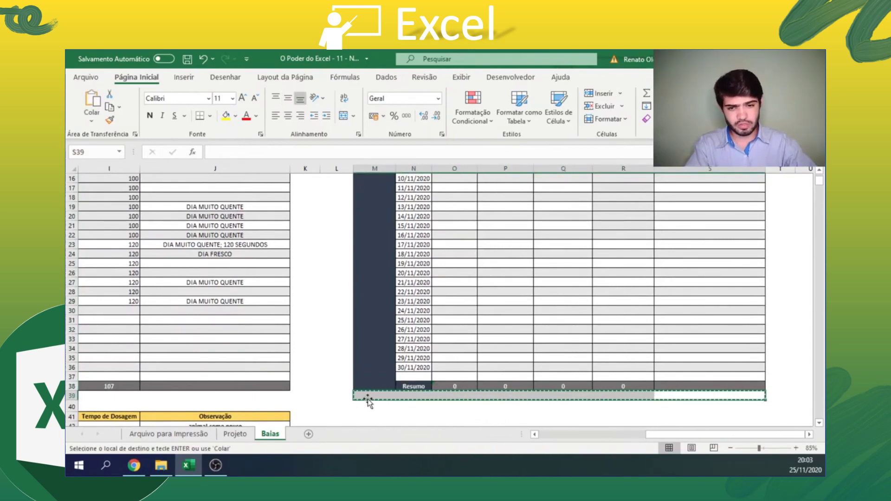
left_click(378, 385)
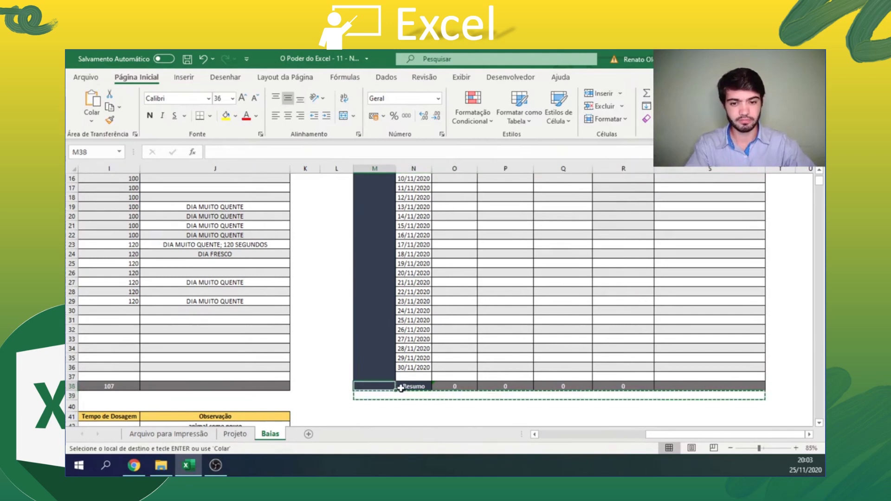
key("ctrl+v")
left_click(474, 395)
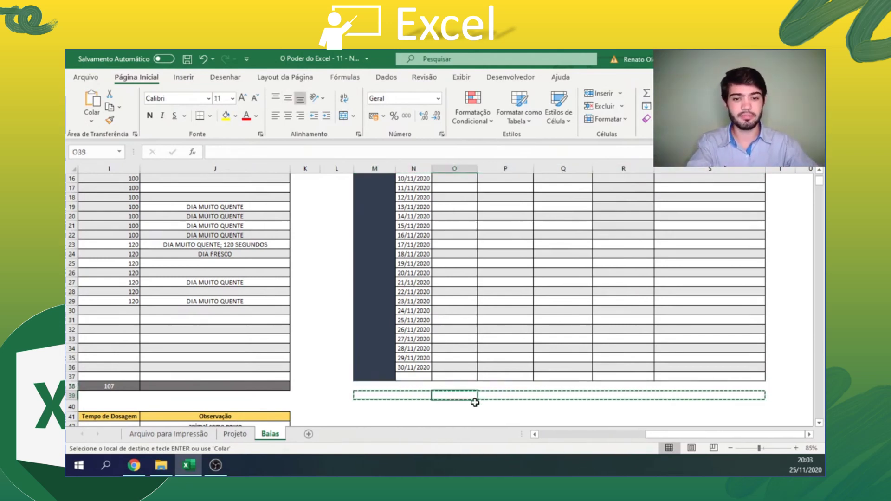
key("Escape")
- Merge and center the dark cells M6:M37 beside the dates into one block again
scroll(465, 401, "up", 1)
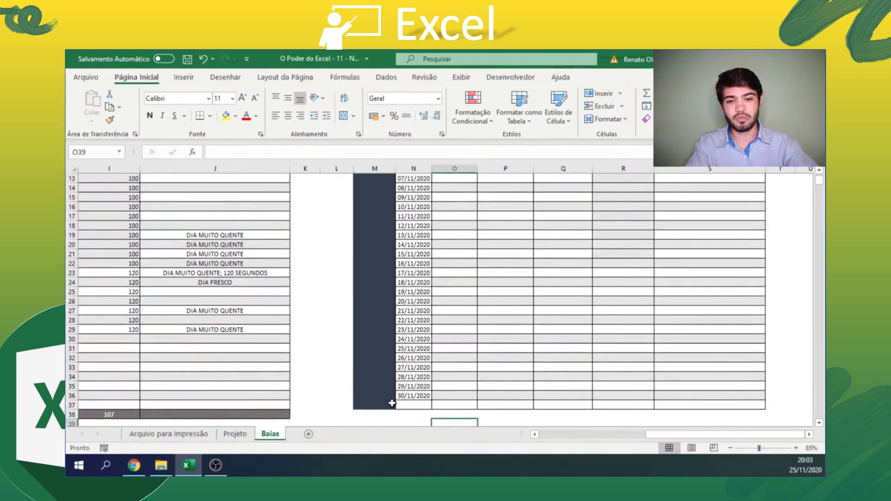
left_click(391, 402)
scroll(382, 286, "up", 4)
left_click(378, 229)
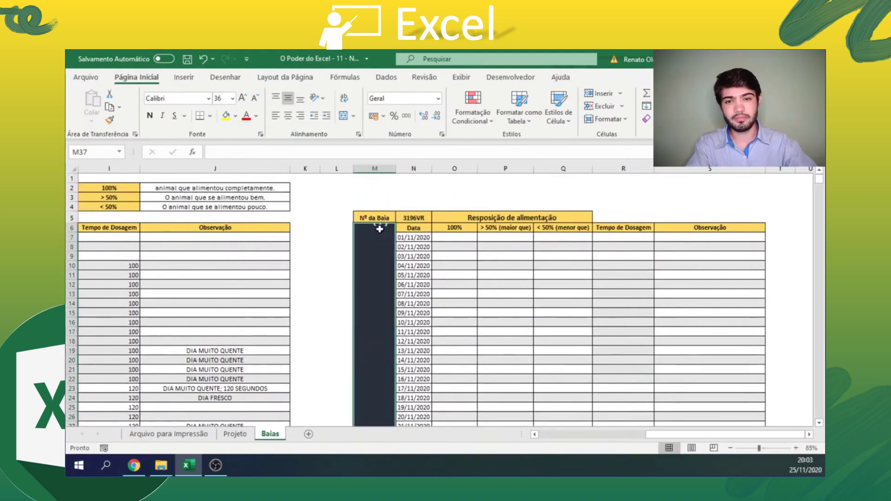
left_click(343, 116)
scroll(374, 249, "down", 7)
scroll(381, 246, "up", 7)
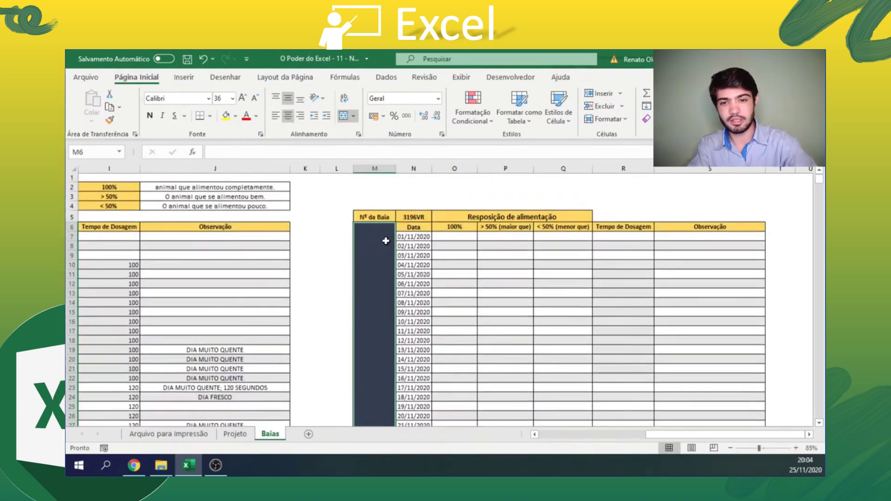
- Clear the stall number in N5 and change the M5 heading to "Quantidade"
left_click(408, 219)
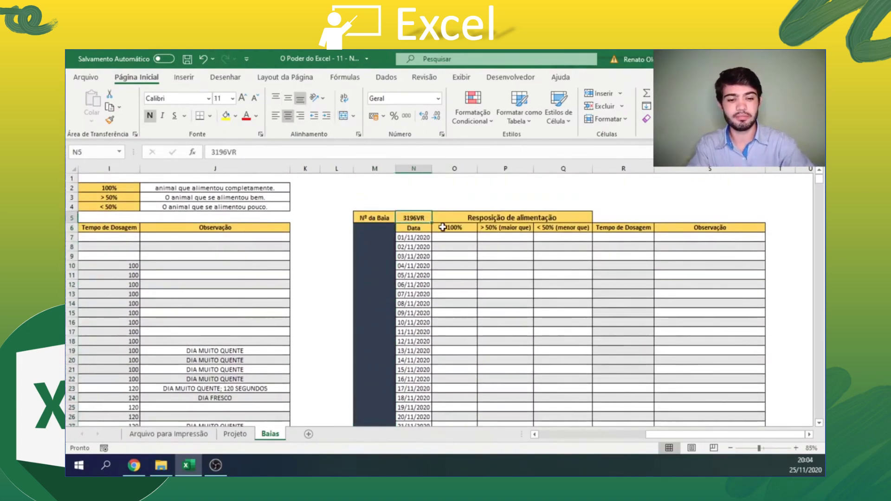
key("Left")
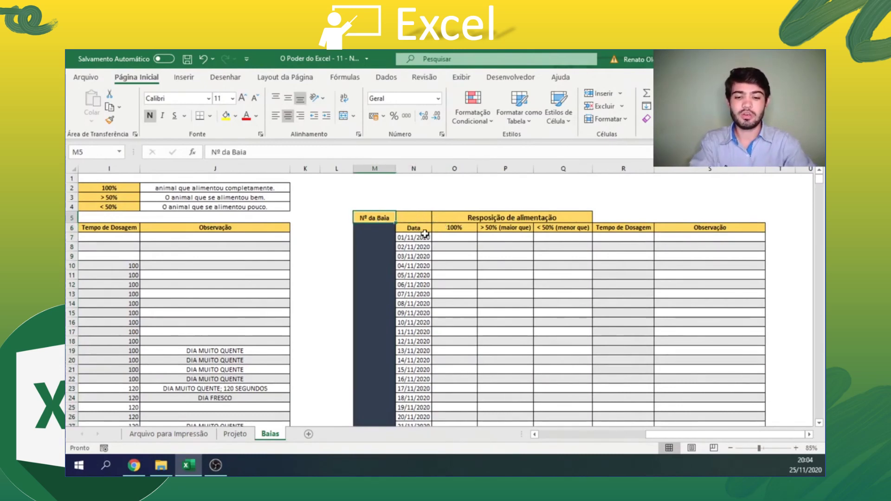
type("Quantidade")
key("Return")
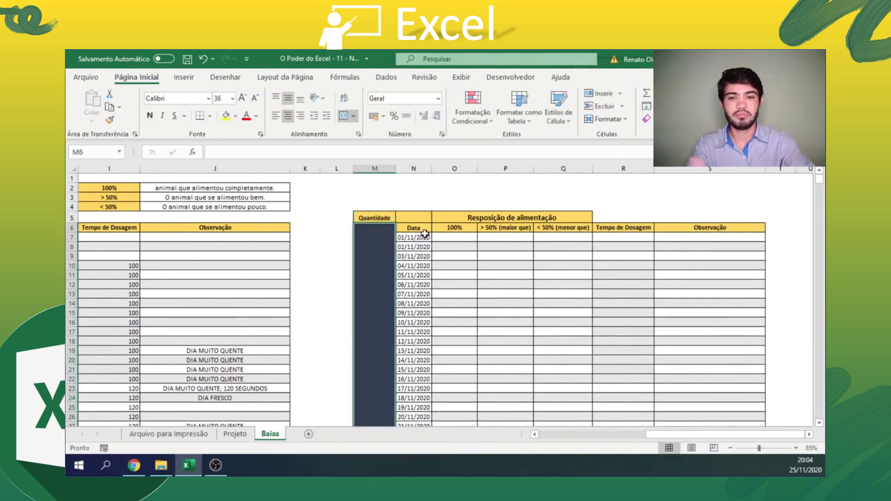
- Compare the new table's columns with the list of required report data on the Projeto sheet
left_click(422, 238)
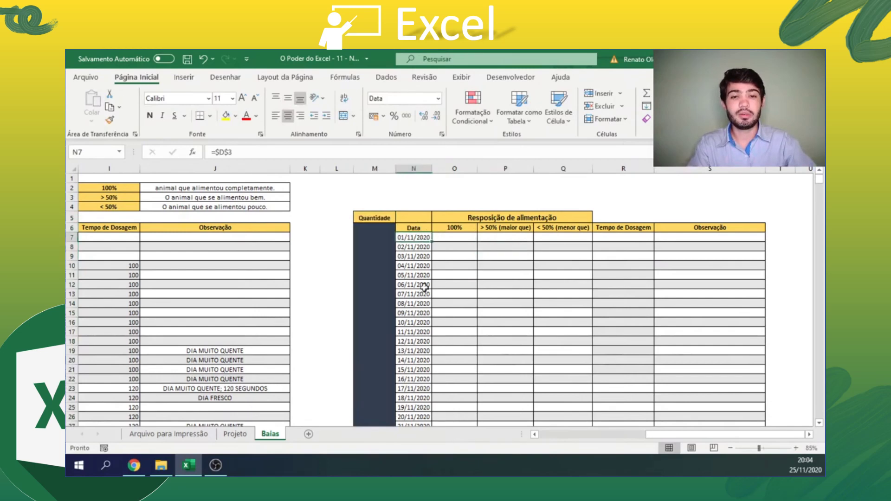
scroll(412, 300, "down", 2)
scroll(516, 334, "up", 2)
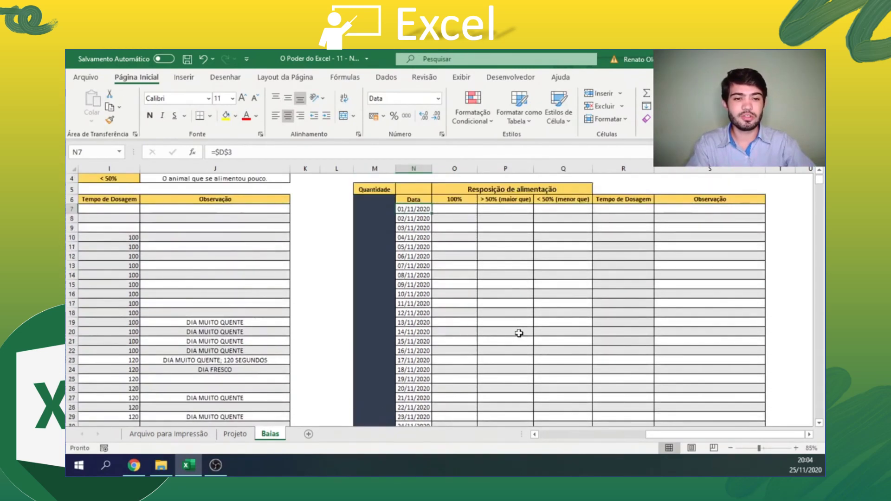
left_click_drag(452, 227, 754, 227)
left_click(615, 237)
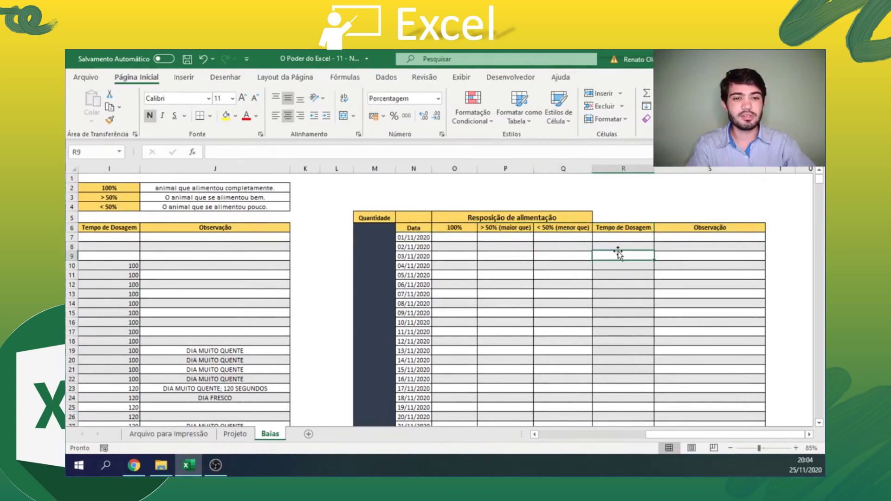
left_click(623, 168)
left_click(235, 434)
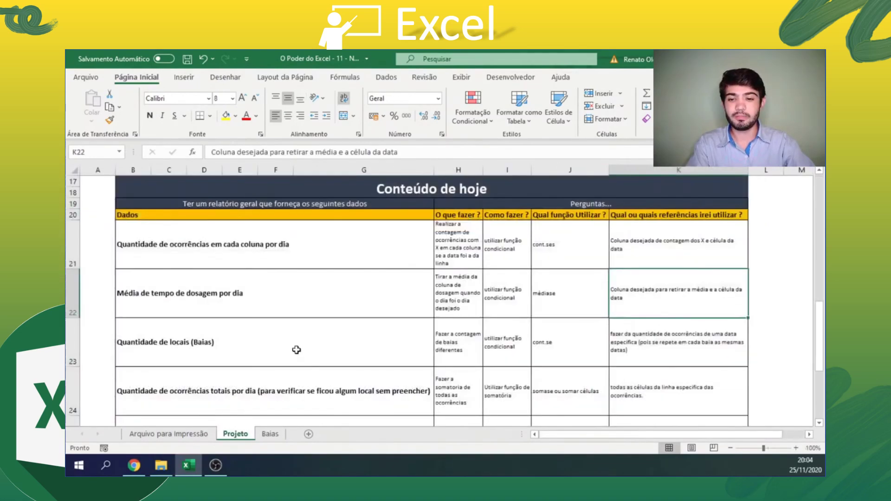
scroll(208, 355, "down", 5)
scroll(199, 262, "up", 5)
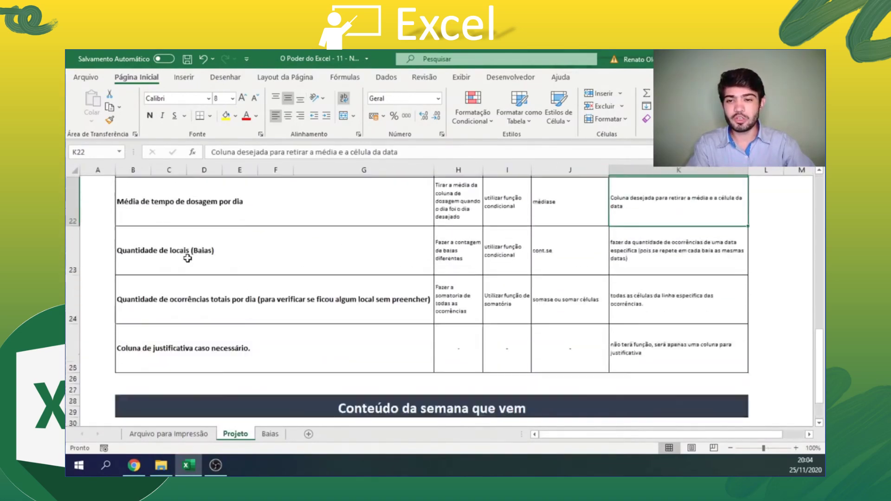
left_click(190, 357)
left_click(223, 404)
left_click(263, 433)
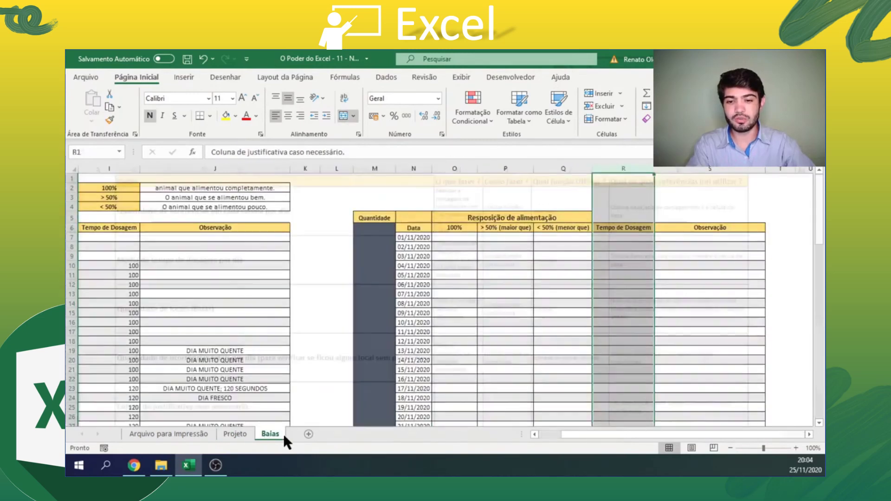
- Insert a column before Tempo de Dosagem in the new table and title it "Totais" in R6
left_click_drag(452, 237, 547, 233)
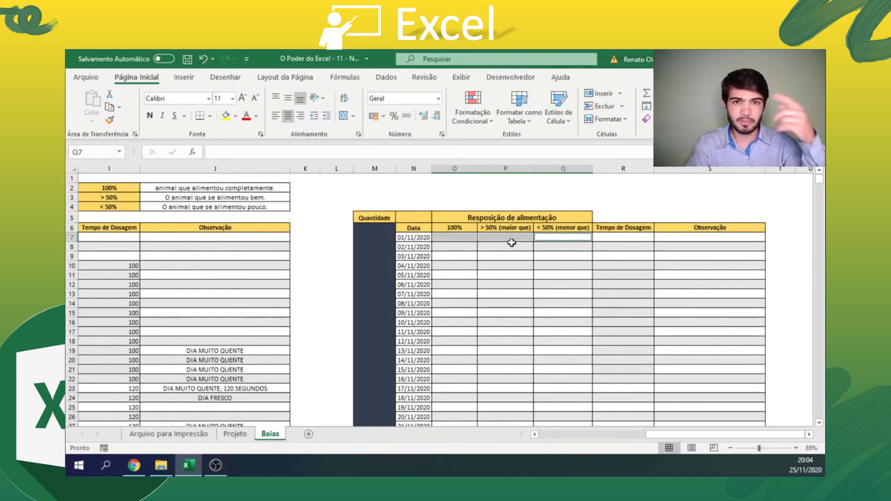
left_click(610, 236)
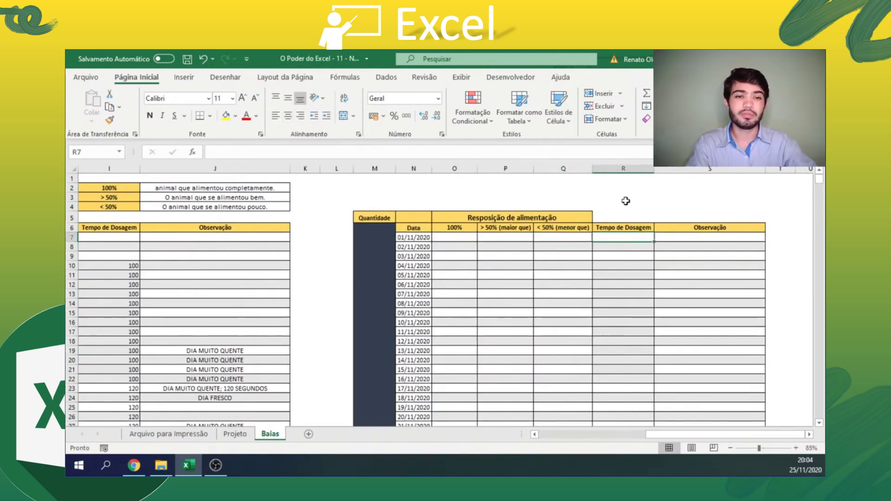
left_click(620, 168)
right_click(620, 168)
left_click(655, 256)
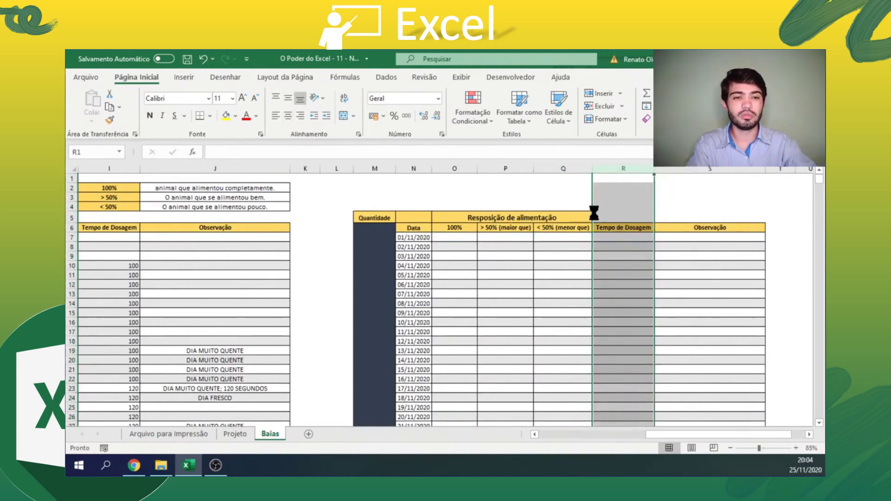
left_click(645, 228)
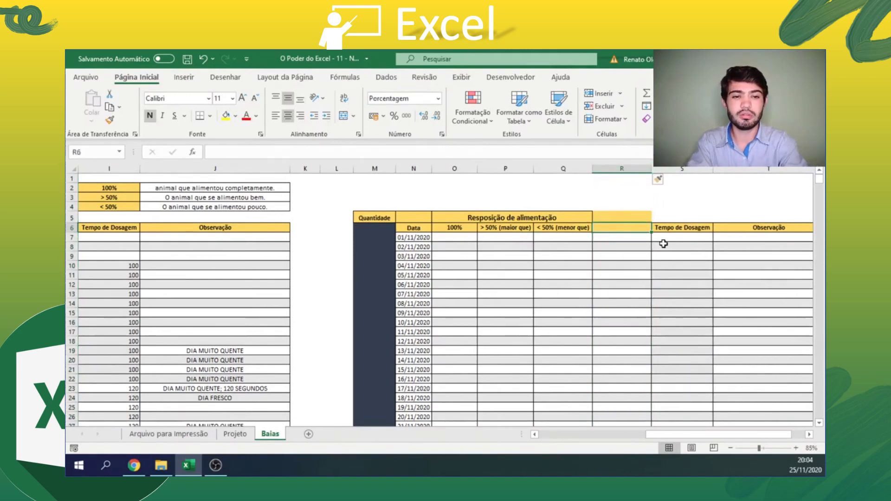
type("Totais")
key("Return")
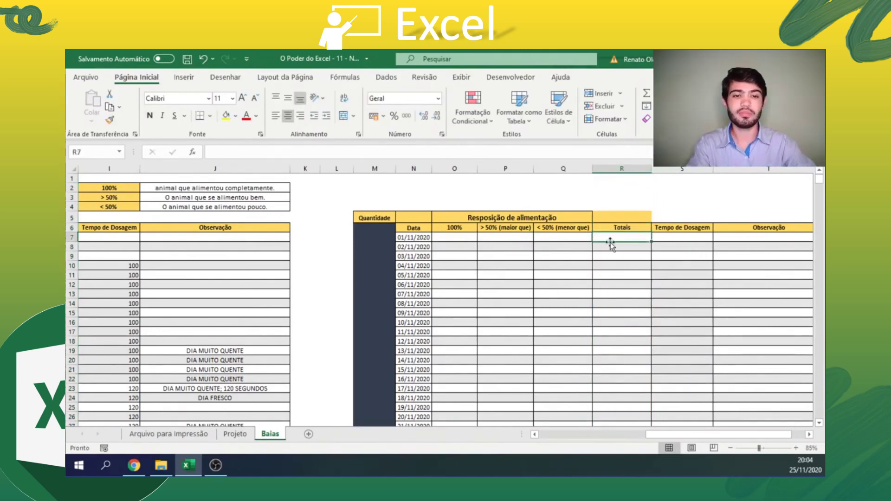
left_click(546, 238)
left_click(505, 236)
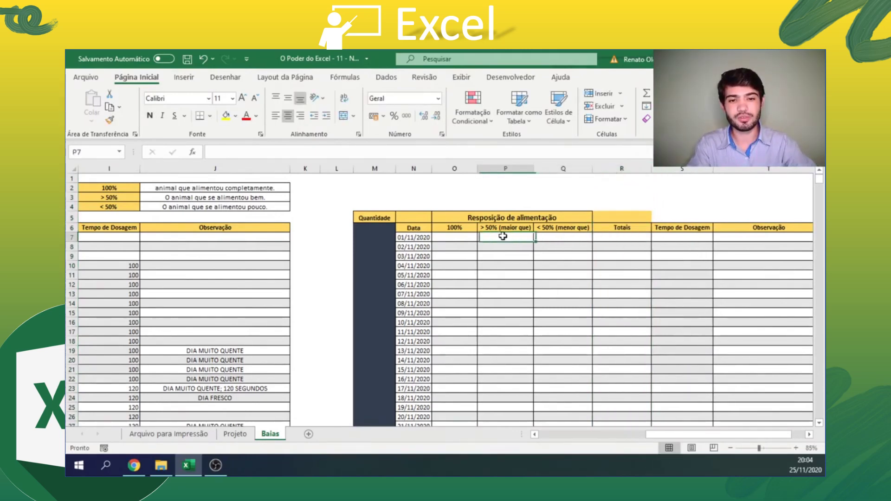
left_click(465, 236)
left_click(507, 236)
left_click(555, 237)
left_click(465, 237)
left_click(514, 237)
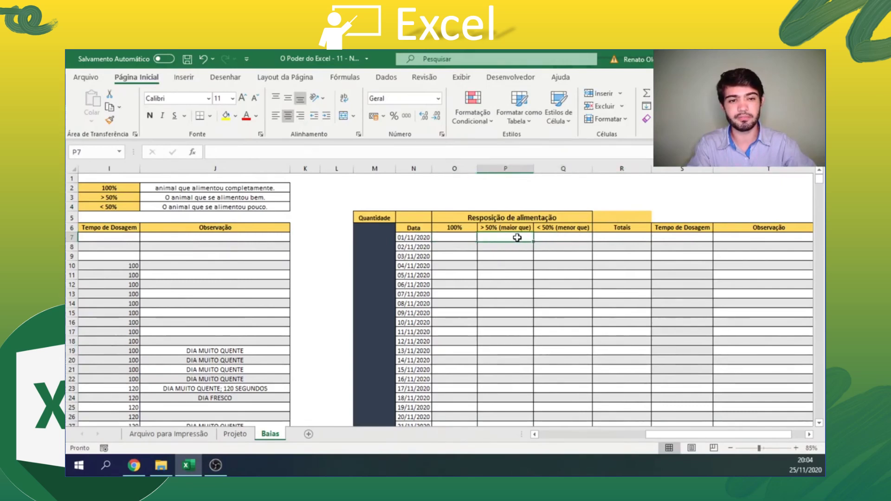
left_click(619, 239)
left_click(694, 247)
left_click(728, 237)
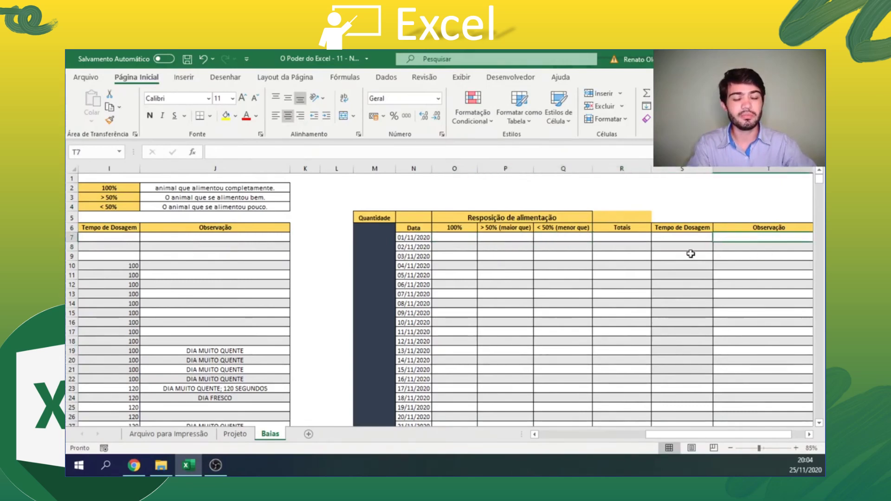
- Extend the "Resposição de alimentação" heading by merging and centering it across O5:T5, up to the Observação column
left_click(618, 226)
left_click(621, 217)
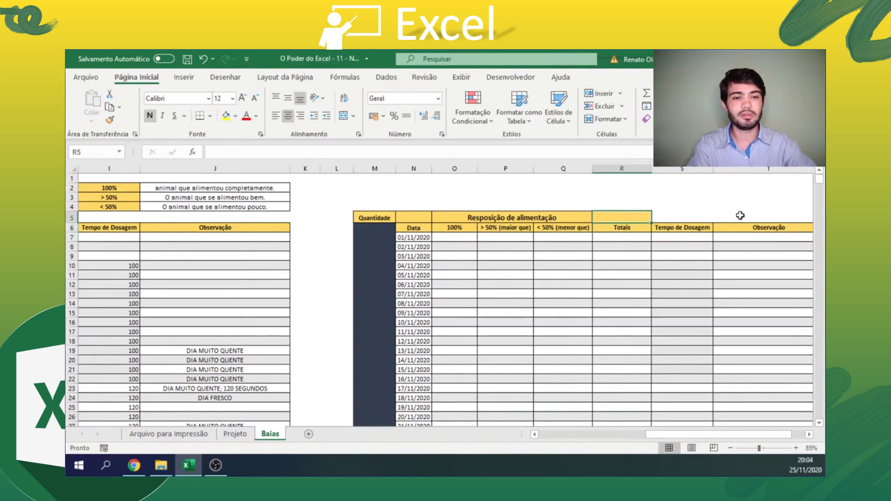
left_click_drag(563, 217, 747, 217)
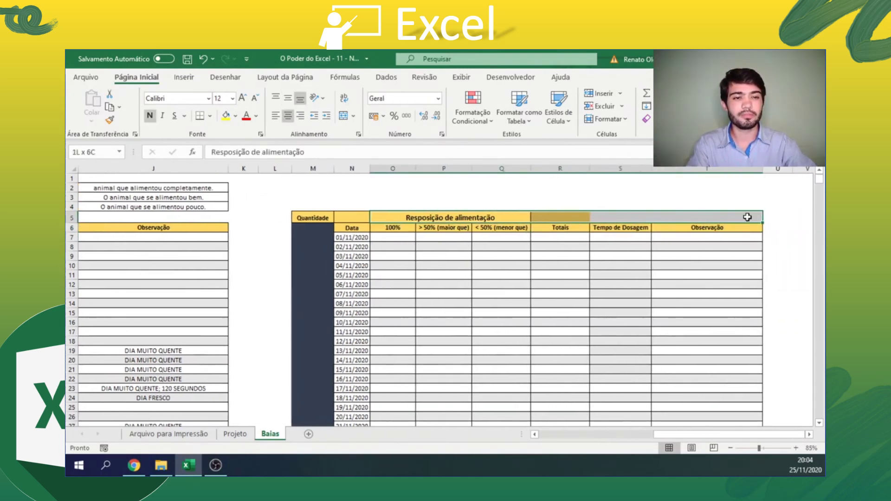
left_click(343, 116)
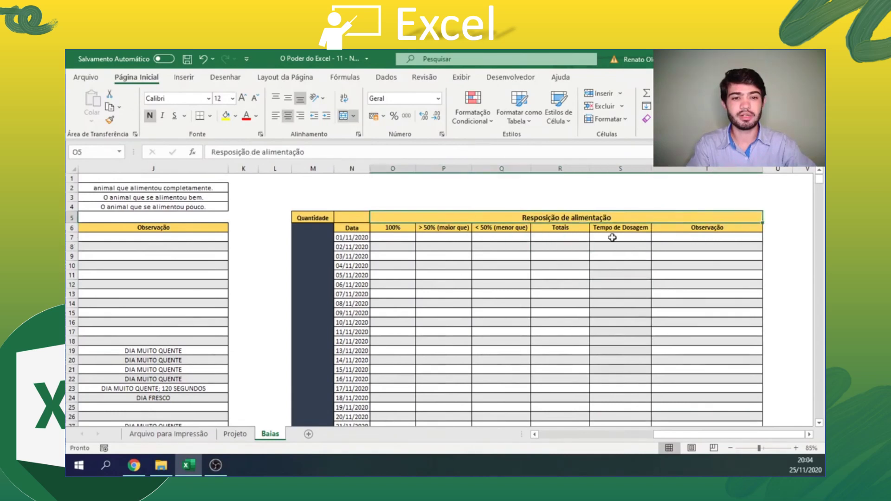
left_click(676, 243)
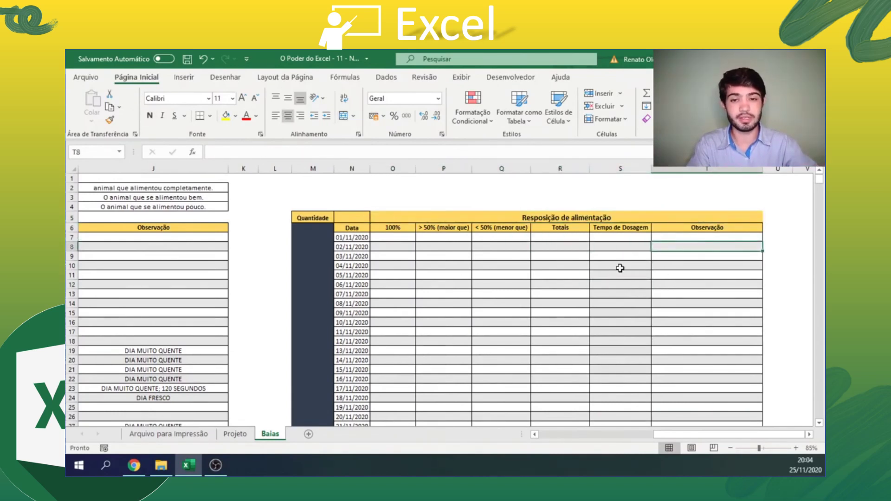
- Try to copy the banded row formatting of rows 8 and 9 over the whole body of the new table with Format Painter
scroll(622, 268, "down", 1)
scroll(624, 269, "up", 1)
left_click_drag(393, 240, 445, 238)
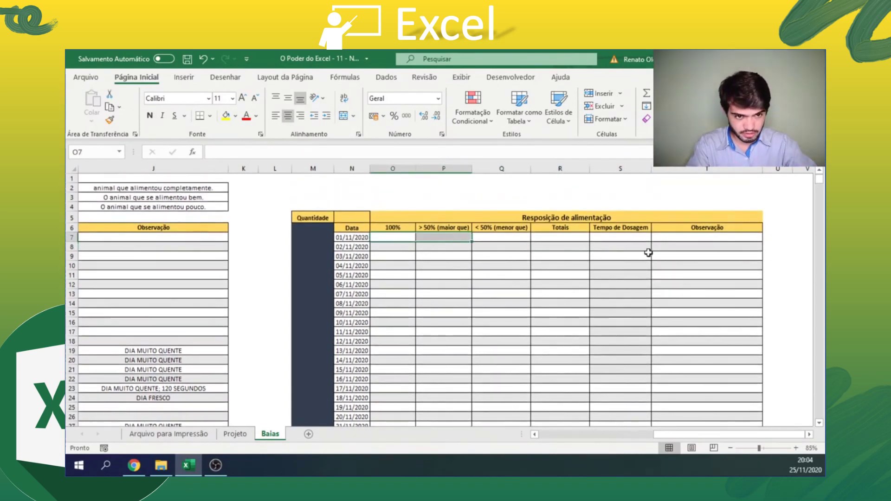
mouse_move(668, 253)
left_mouse_down()
mouse_move(682, 253)
mouse_move(439, 252)
mouse_move(407, 246)
mouse_move(408, 236)
mouse_move(675, 449)
mouse_move(666, 423)
mouse_move(675, 432)
mouse_move(676, 421)
mouse_move(659, 425)
mouse_move(661, 402)
mouse_move(622, 399)
left_mouse_up()
left_click(110, 121)
scroll(477, 338, "up", 4)
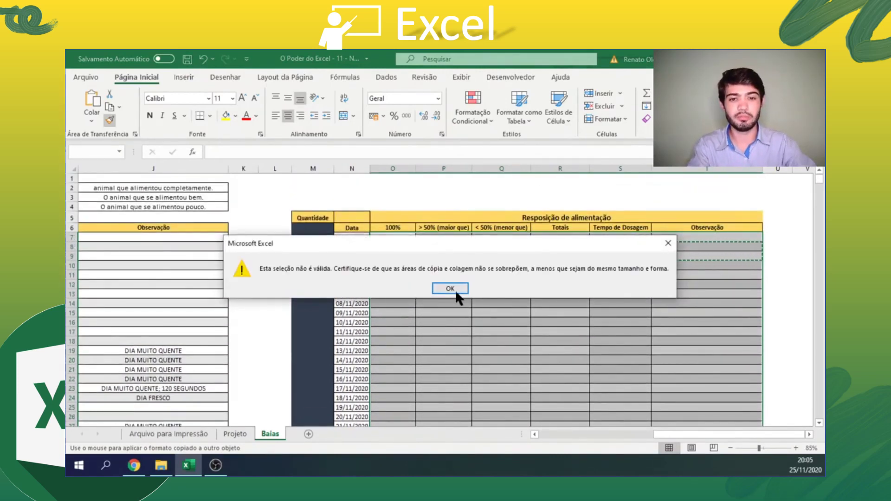
left_click(454, 289)
left_click(458, 291)
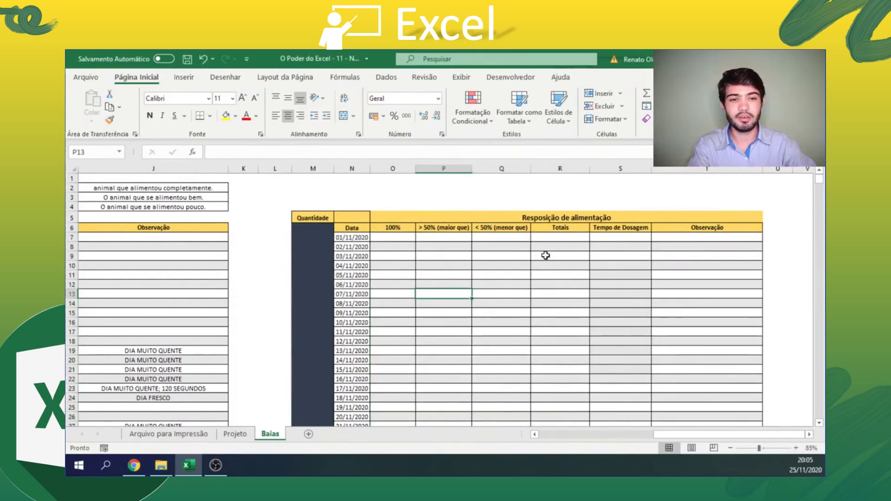
- Copy the formatting of O7:T8 down all the date rows of the new table with Format Painter to make the banding uniform
left_click_drag(545, 255, 642, 256)
left_click(659, 257)
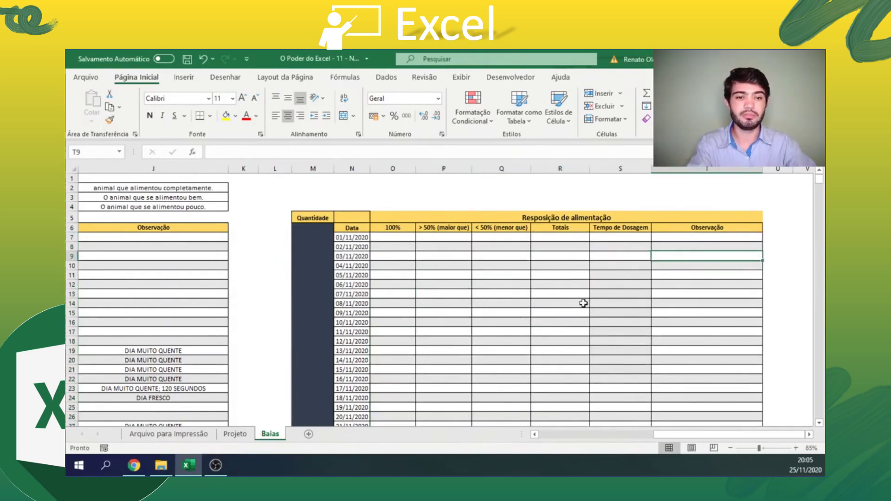
scroll(583, 303, "down", 3)
scroll(582, 303, "up", 3)
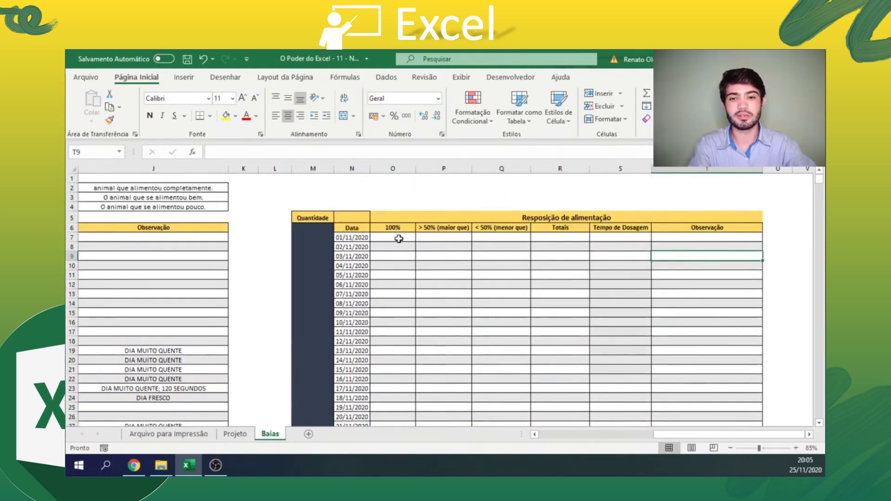
left_click_drag(396, 237, 680, 245)
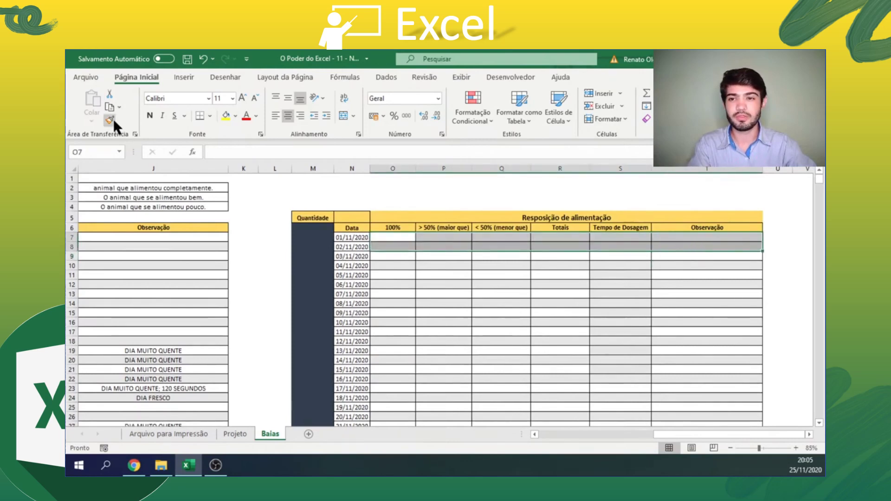
left_click(109, 120)
mouse_move(395, 237)
left_mouse_down()
mouse_move(743, 420)
mouse_move(686, 474)
mouse_move(664, 456)
mouse_move(661, 420)
mouse_move(691, 457)
mouse_move(671, 406)
left_mouse_up()
scroll(671, 405, "up", 4)
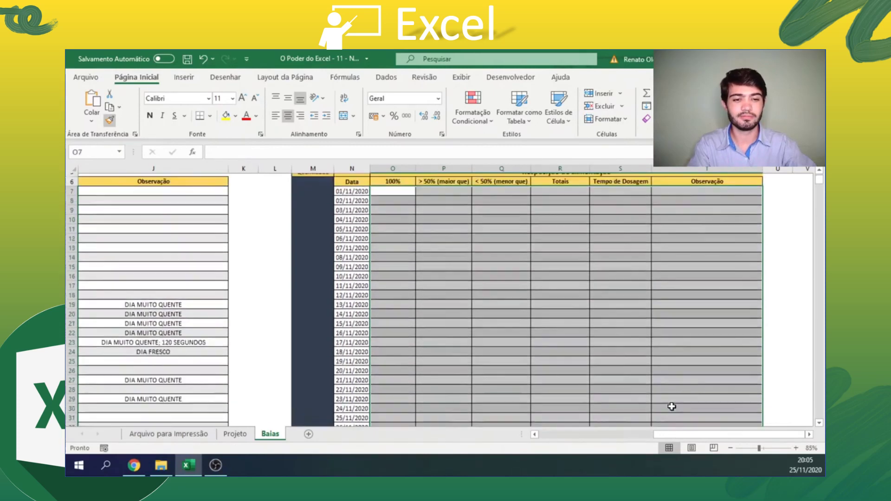
left_click(667, 370)
left_click(612, 314)
left_click(548, 284)
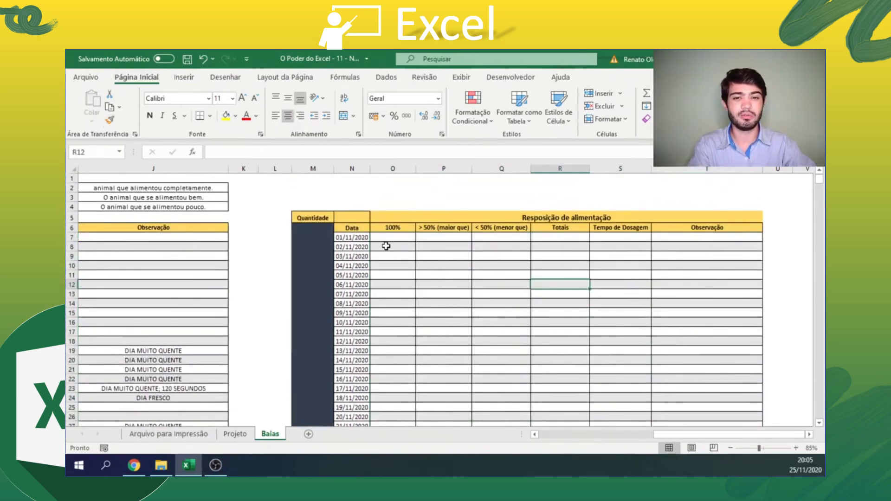
- Apply all borders to the new table's header cells O5:T6
left_click_drag(386, 246, 677, 256)
left_click(676, 256)
left_click(441, 259)
left_click(380, 263)
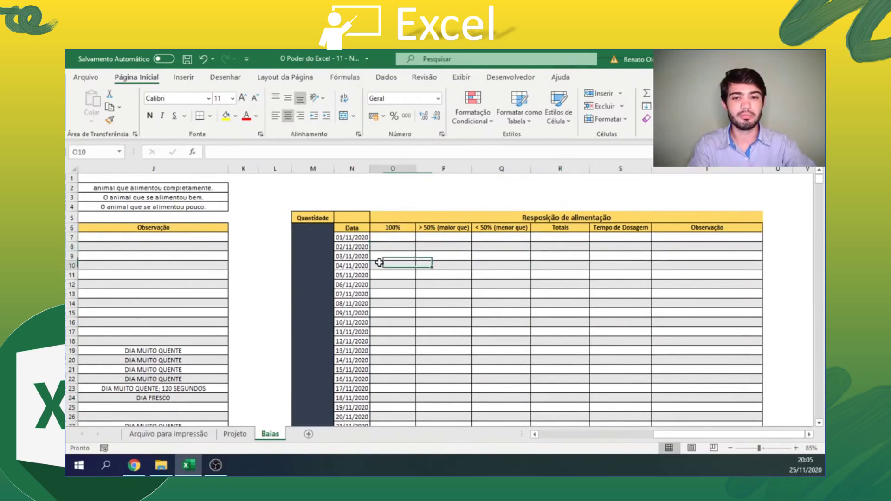
left_click_drag(389, 216, 616, 221)
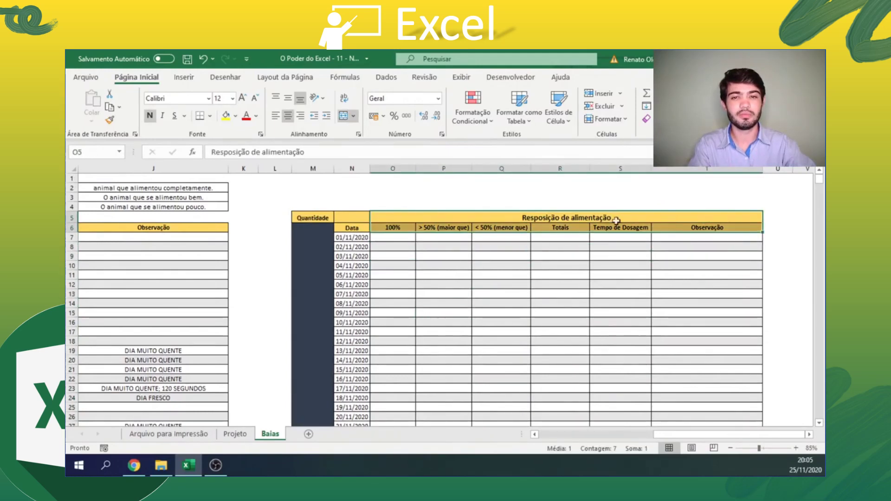
left_click(210, 116)
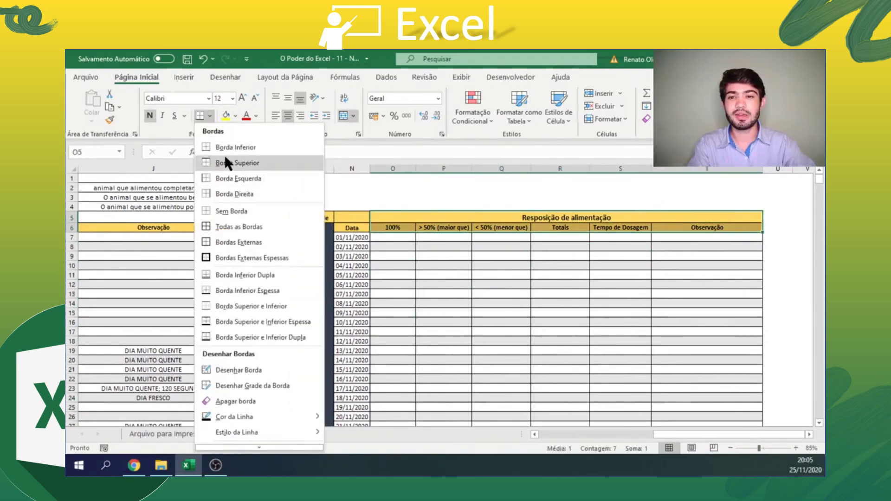
left_click(234, 225)
left_click(480, 247)
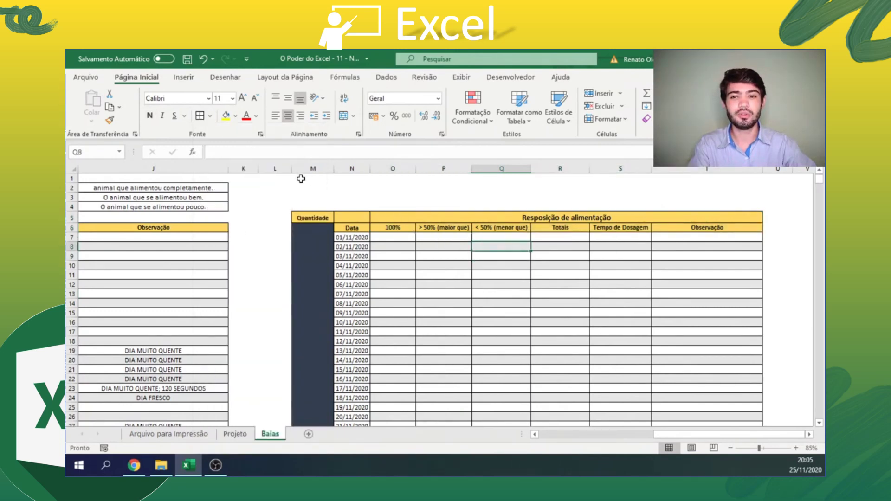
- Merge and center M1:T4 above the new table and enter the title "Relatório Geral" in it
left_click_drag(301, 178, 715, 205)
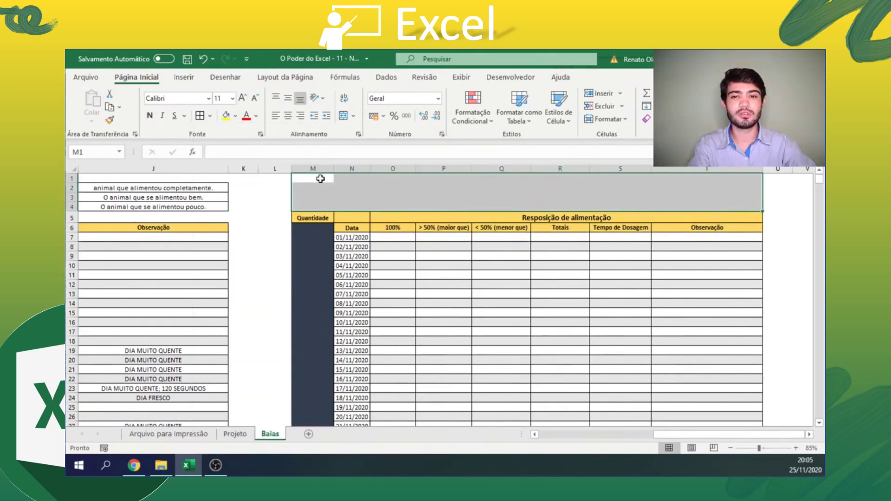
left_click_drag(320, 178, 714, 205)
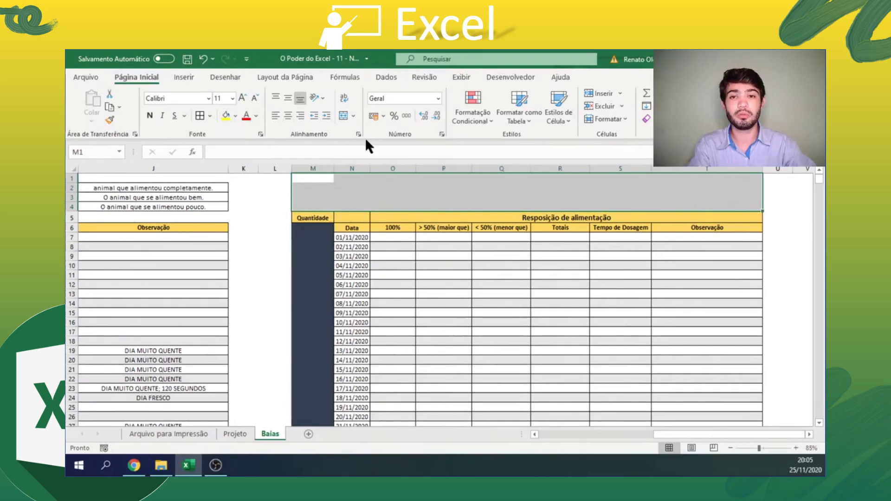
left_click(345, 115)
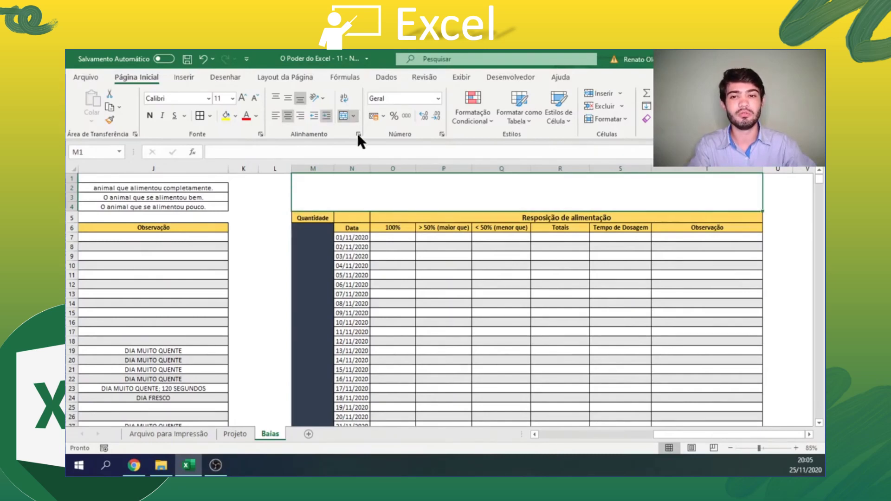
double_click(508, 192)
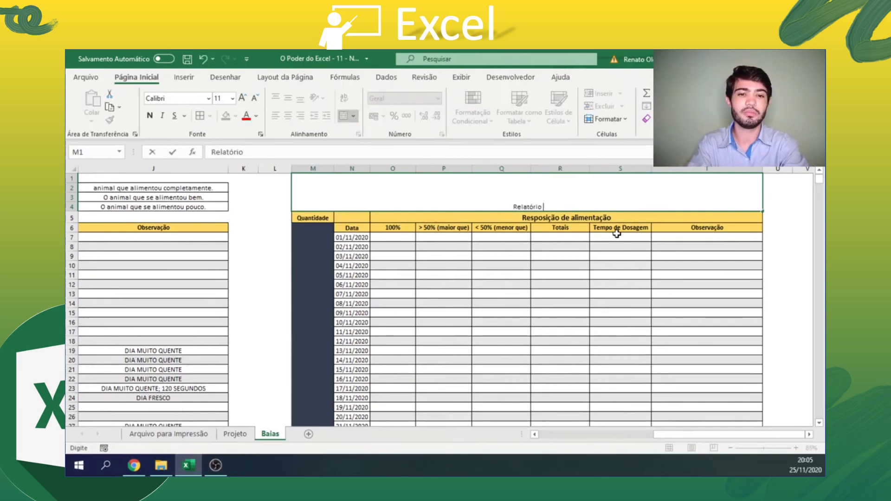
key("Return")
key("Up")
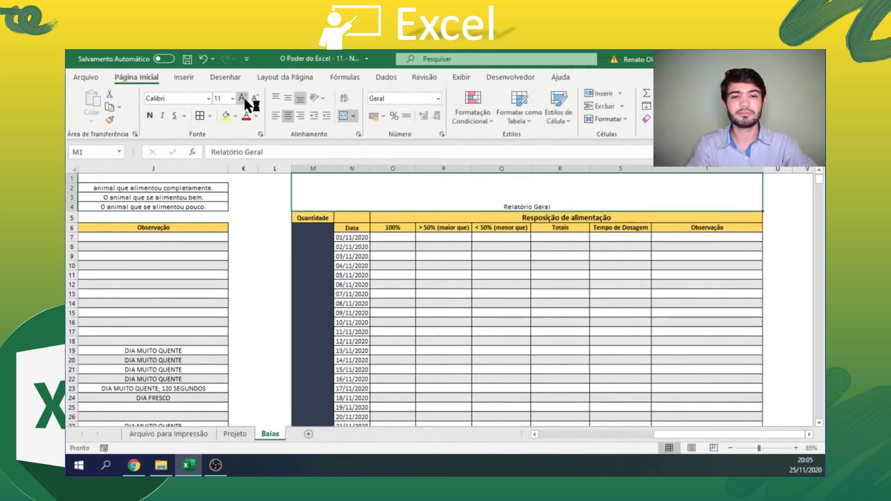
- Format the title as bold white 24-point text, vertically centered, on the same dark blue-gray fill as the block beside the dates
left_click(286, 99)
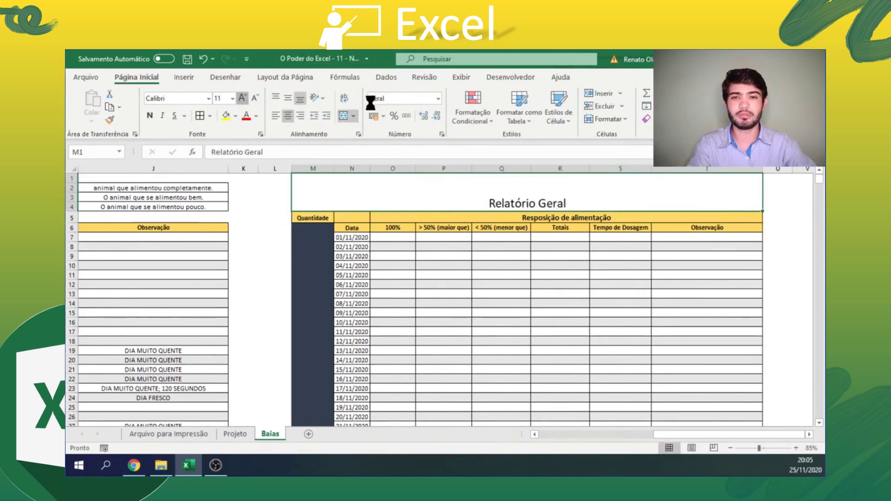
left_click(235, 116)
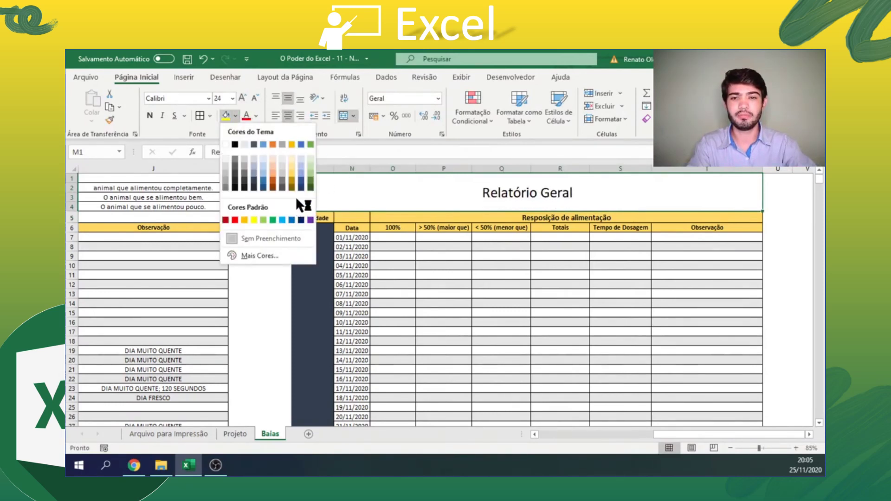
left_click(253, 185)
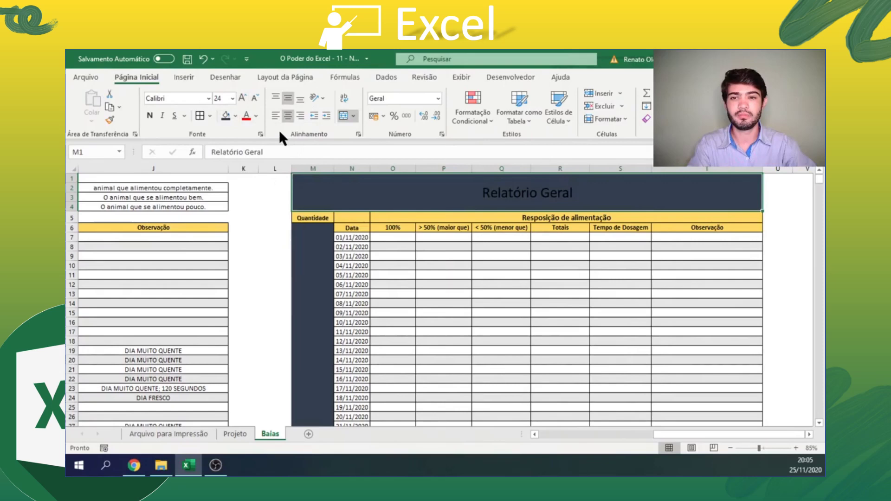
left_click(256, 115)
left_click(246, 159)
left_click(149, 116)
left_click(518, 274)
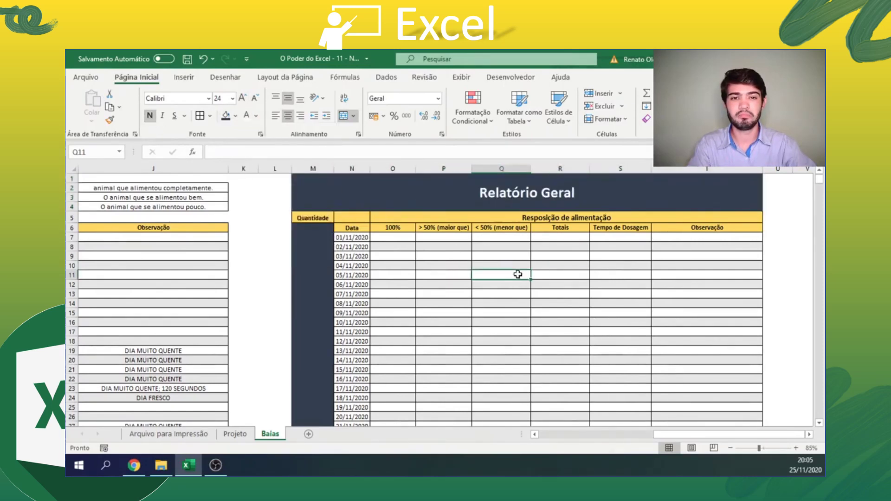
- Widen the new table's 100% column (O) slightly
left_click(477, 208)
scroll(477, 228, "down", 1)
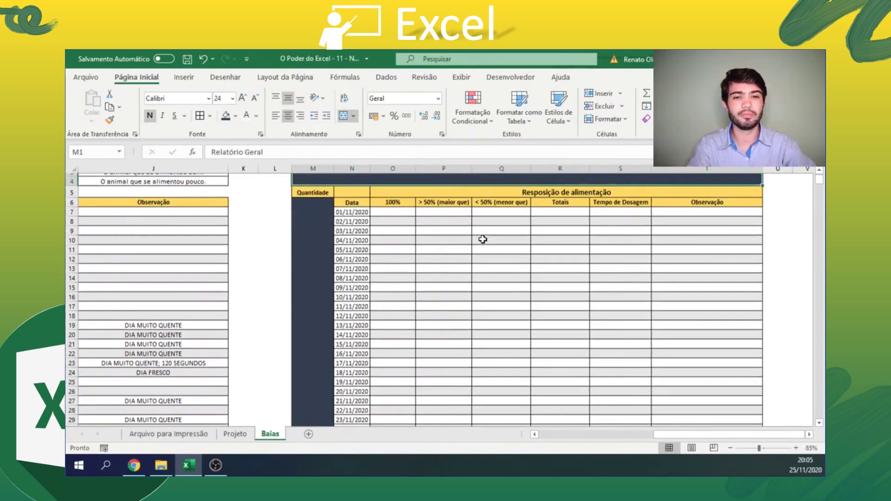
left_click(405, 210)
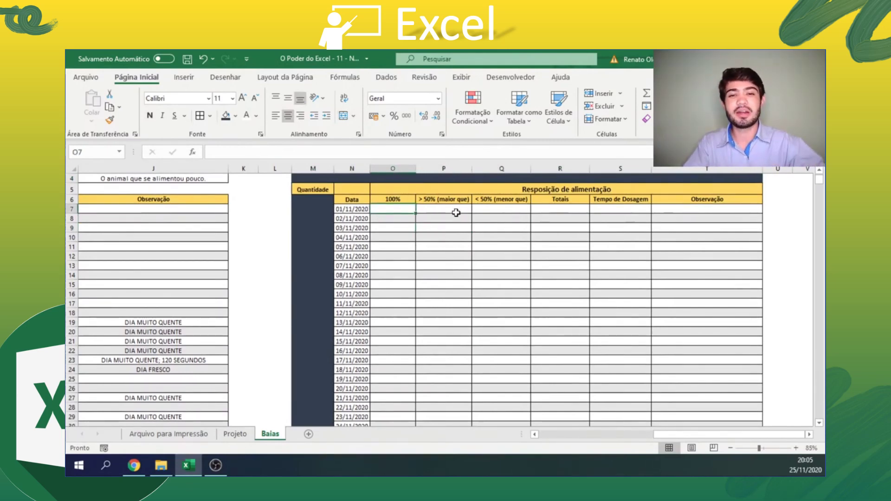
left_click_drag(416, 173, 424, 173)
- Review the planned function for daily occurrence counts on the Projeto sheet and the matching percentage columns of the report on Baias
left_click(235, 434)
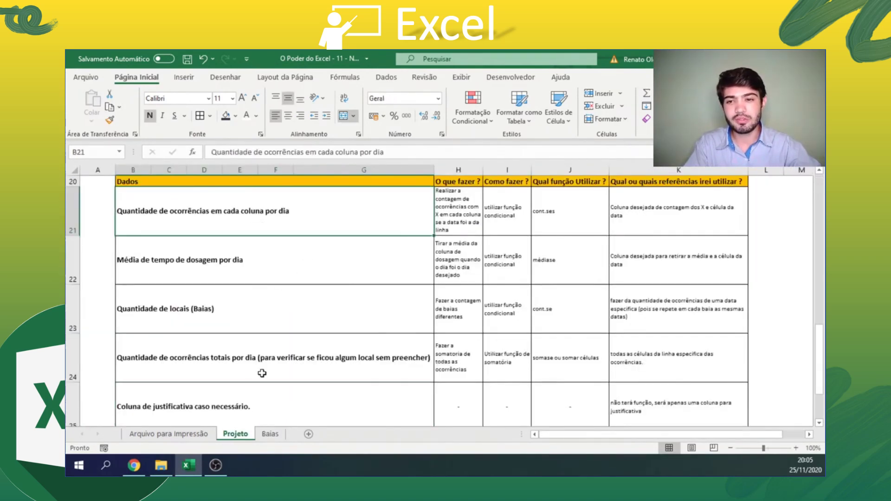
left_click(269, 433)
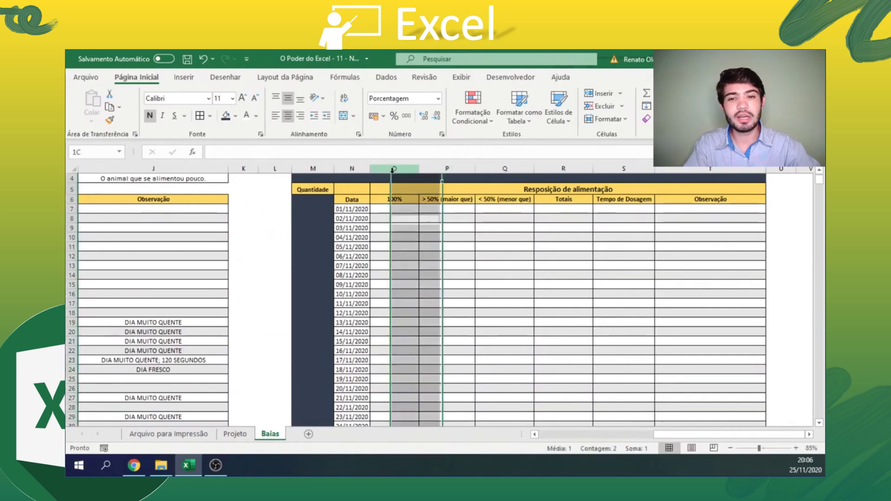
left_click(514, 167)
left_click(410, 217)
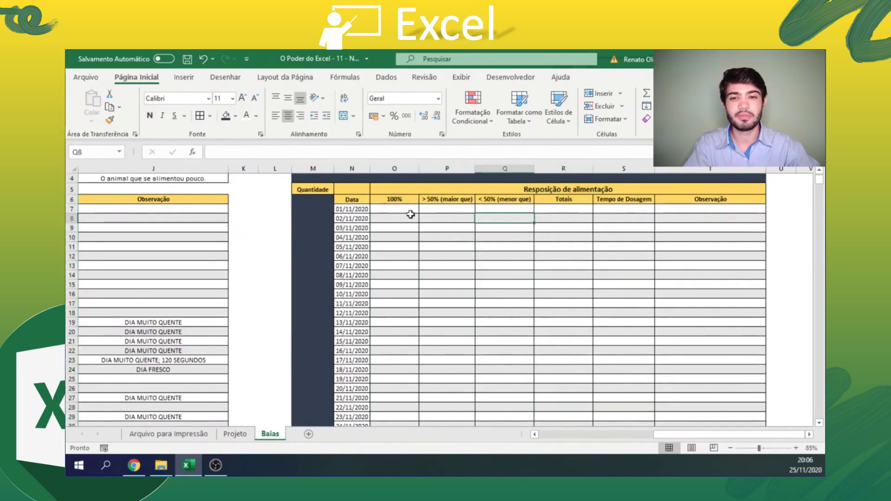
left_click(400, 168)
left_click(409, 209)
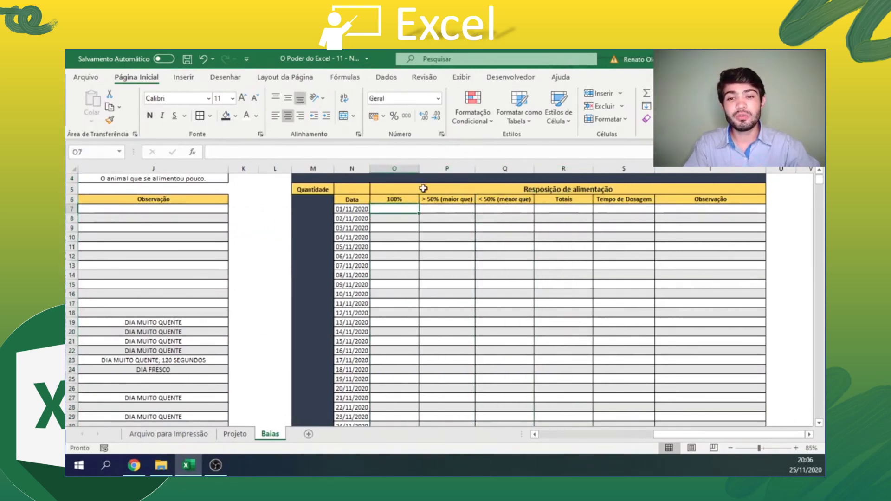
left_click(395, 167)
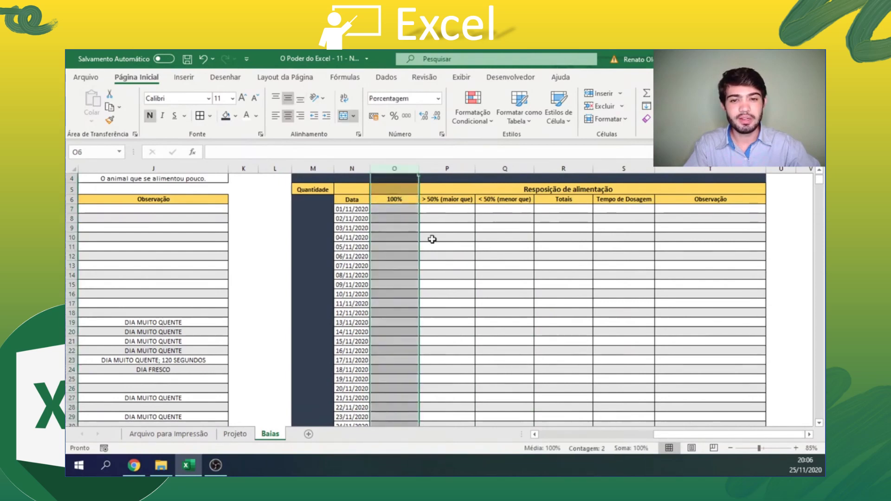
left_click(391, 208)
- Examine the 100% column and the repeated dates across the 3196VR, 3197VR, 3165VR and 777BR stall tables on the Baias sheet
left_click_drag(685, 433, 617, 431)
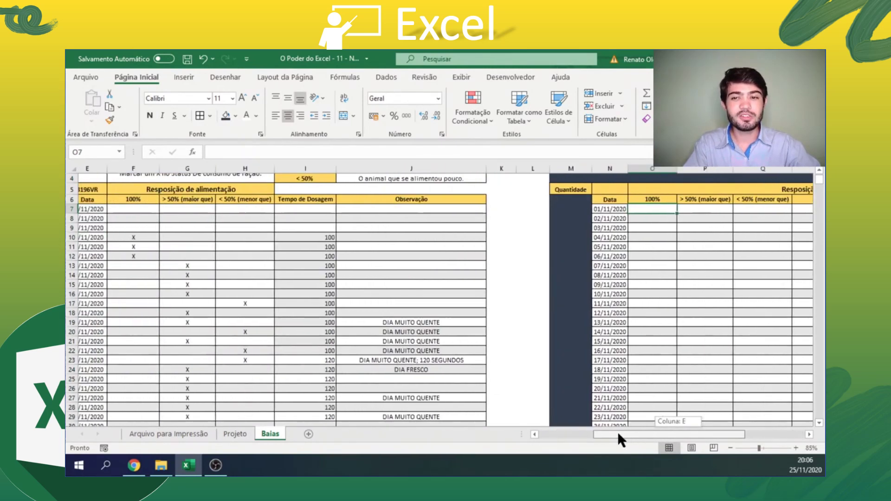
left_click(149, 168)
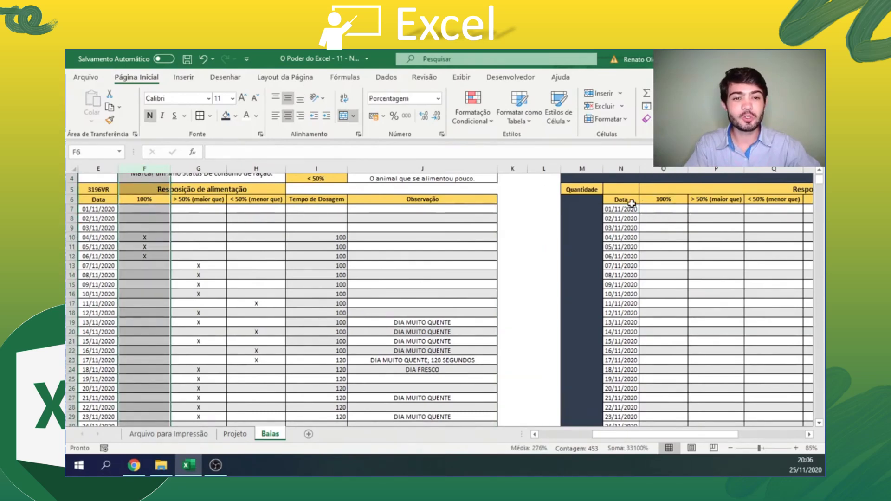
left_click(615, 211)
scroll(282, 259, "down", 11)
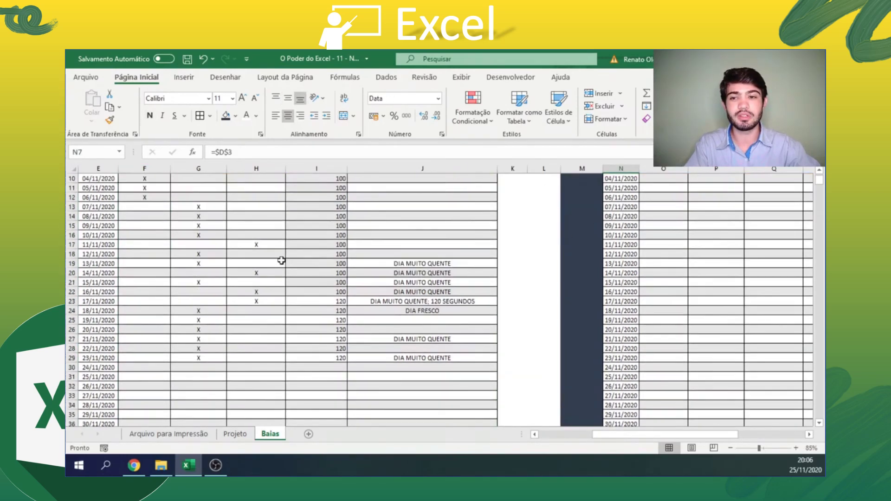
scroll(207, 242, "up", 1)
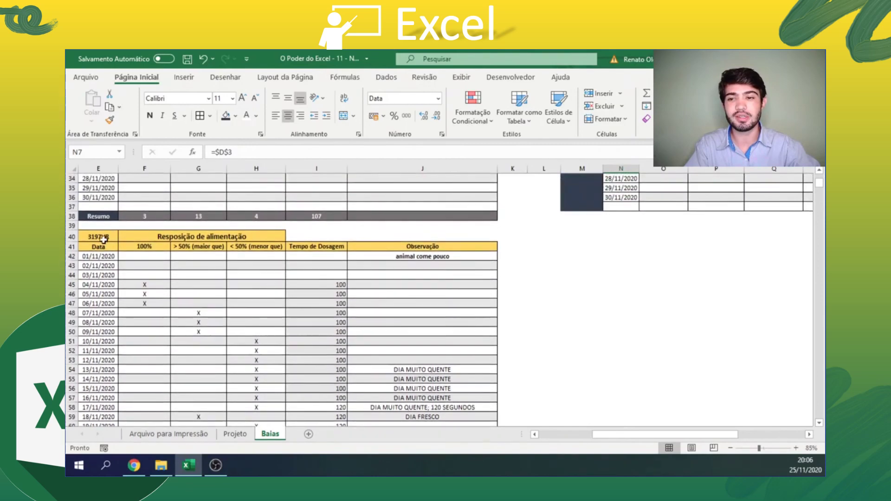
left_click_drag(104, 238, 397, 360)
scroll(384, 330, "down", 4)
scroll(383, 330, "down", 8)
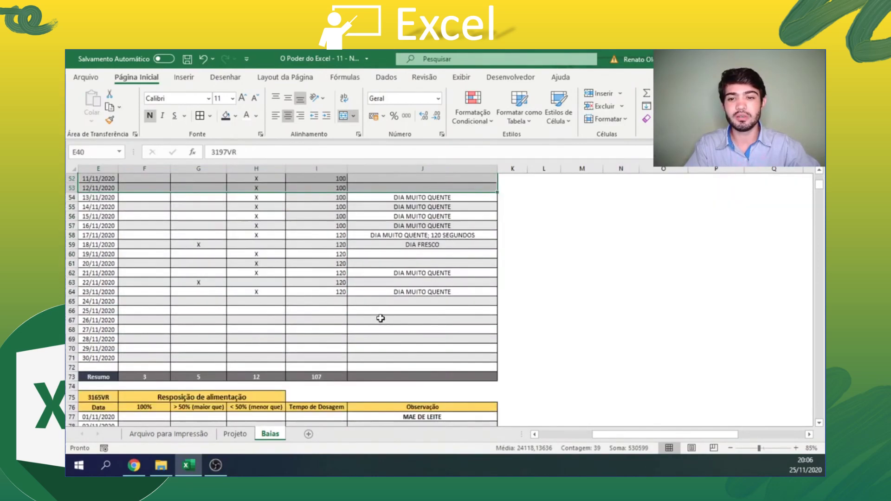
left_click_drag(86, 228, 320, 360)
left_click(99, 247)
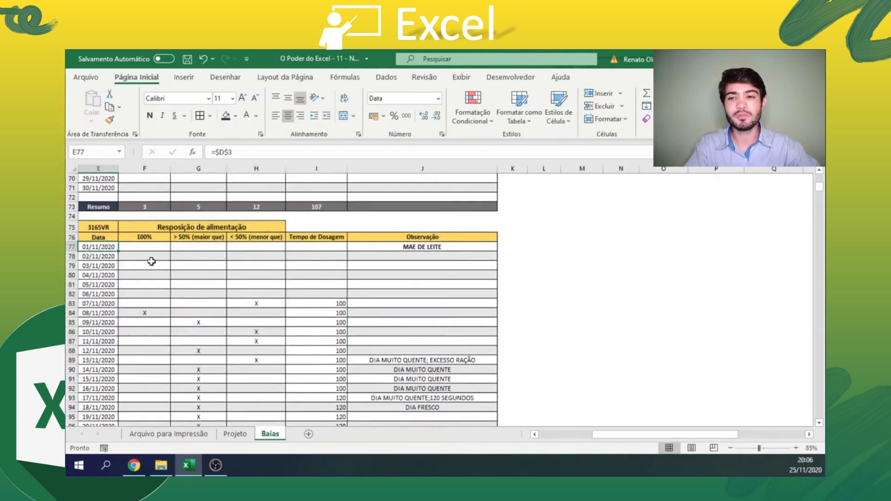
scroll(222, 281, "down", 9)
left_click(146, 323)
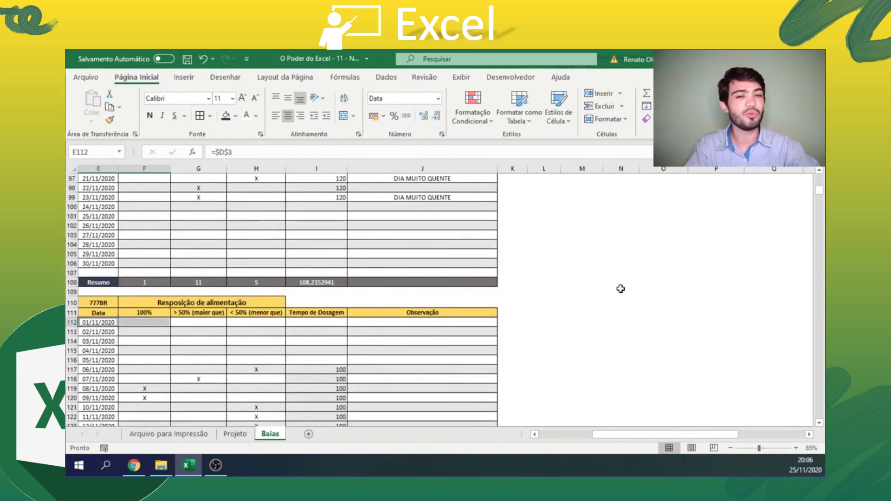
scroll(617, 288, "up", 18)
scroll(616, 288, "up", 14)
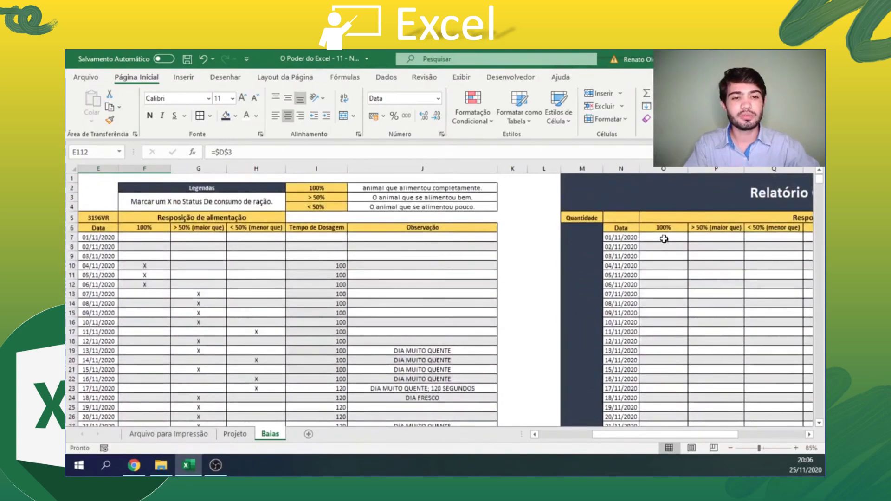
- Begin a CONT.SES formula in the report's first 100% cell (O7) with the whole column F:F as the first criteria range
left_click(663, 238)
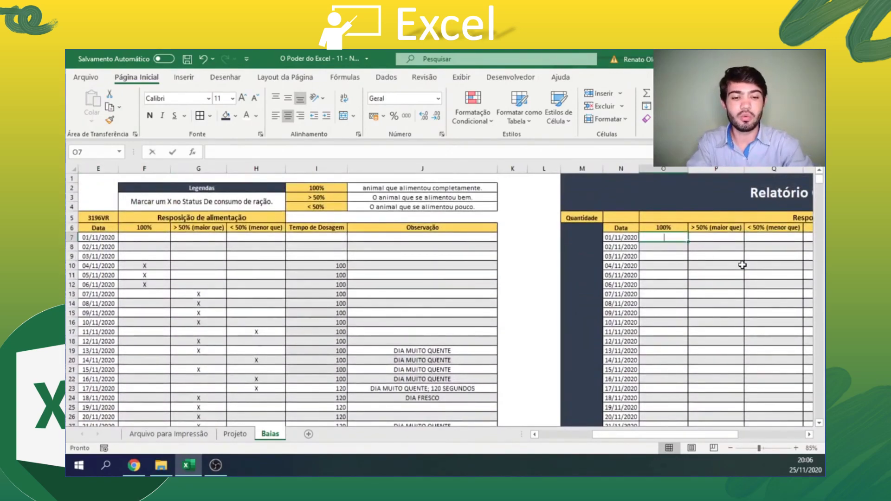
type("=cont")
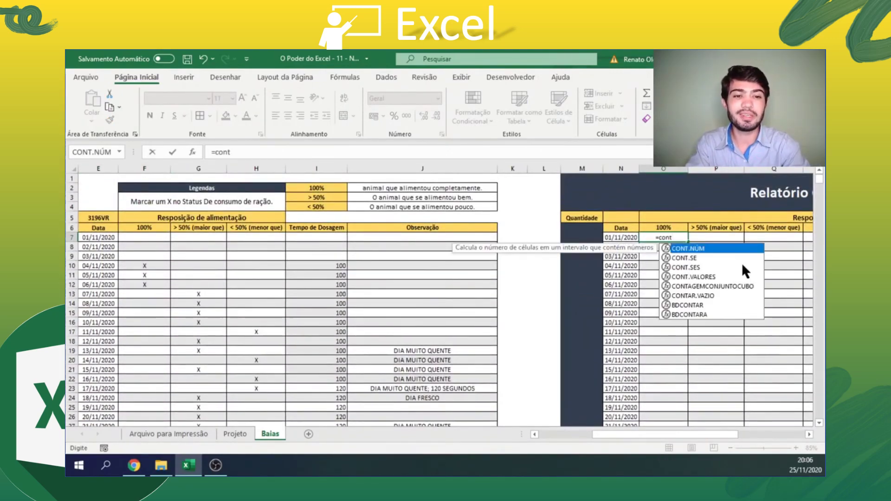
type(",se")
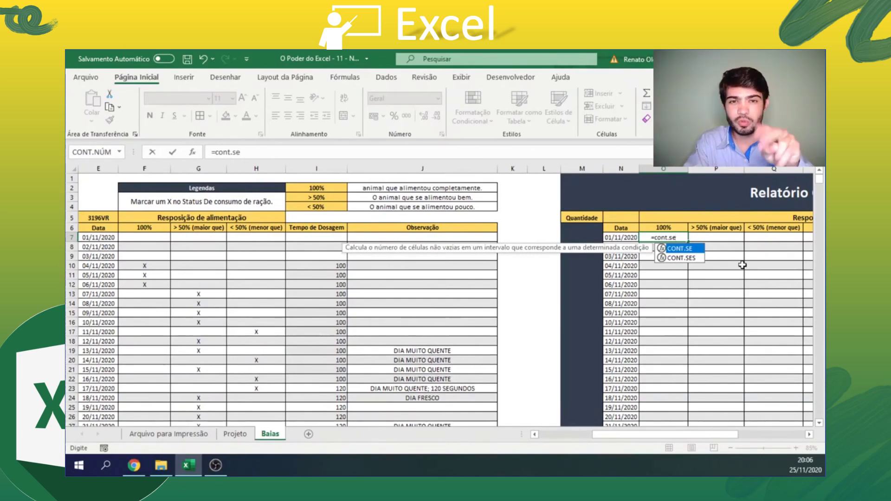
type("s(")
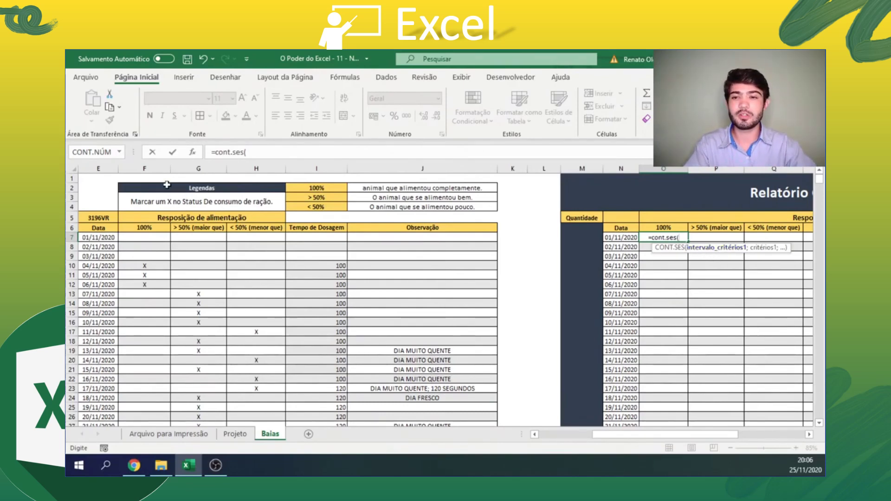
left_click(154, 169)
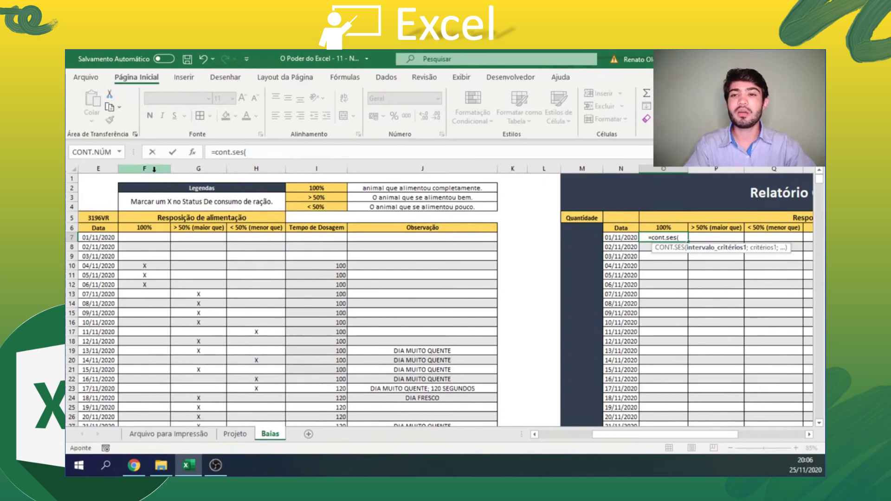
left_click(256, 153)
key("BackSpace")
type("F")
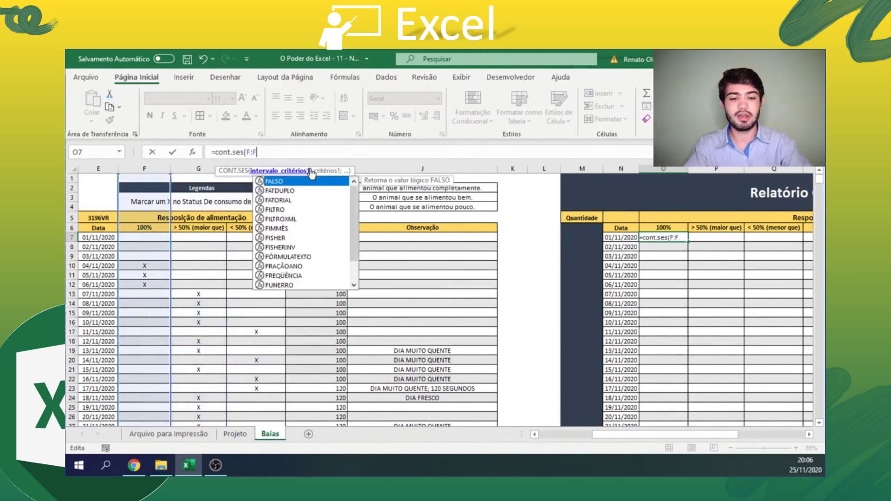
type(";")
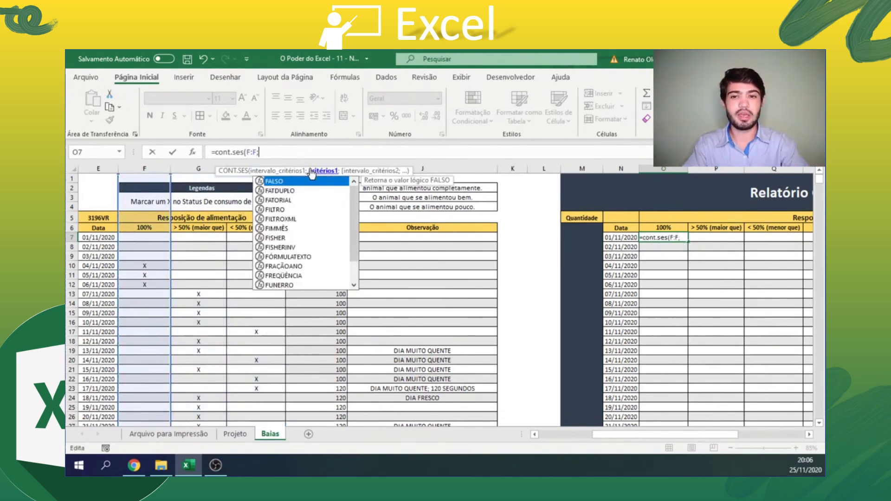
- Enter "x" in quotation marks as the first criterion of the CONT.SES formula in O7
type("\"x")
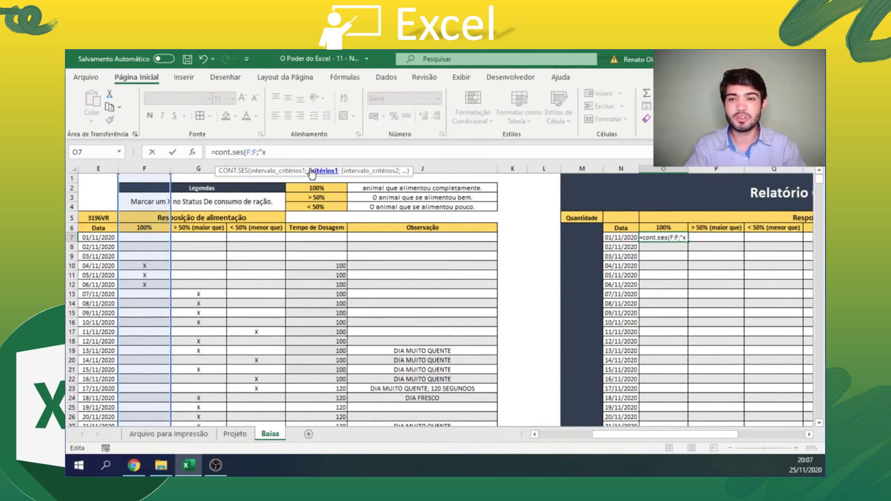
type("\"")
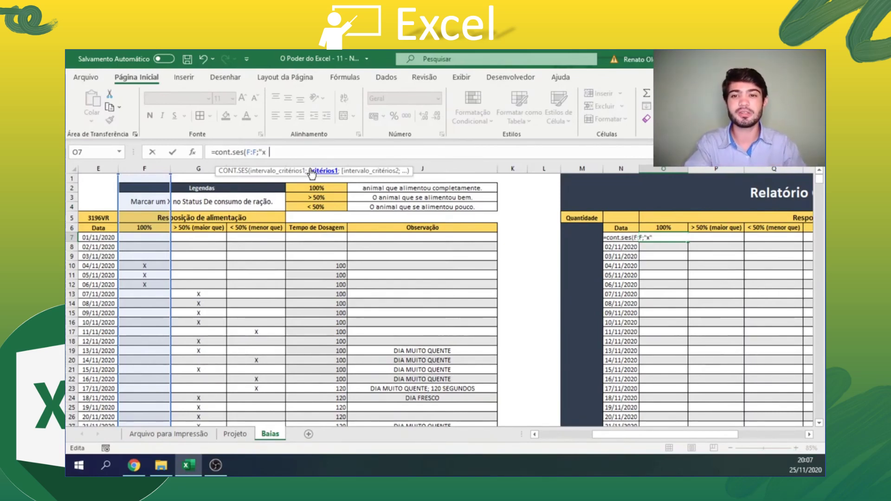
double_click(264, 152)
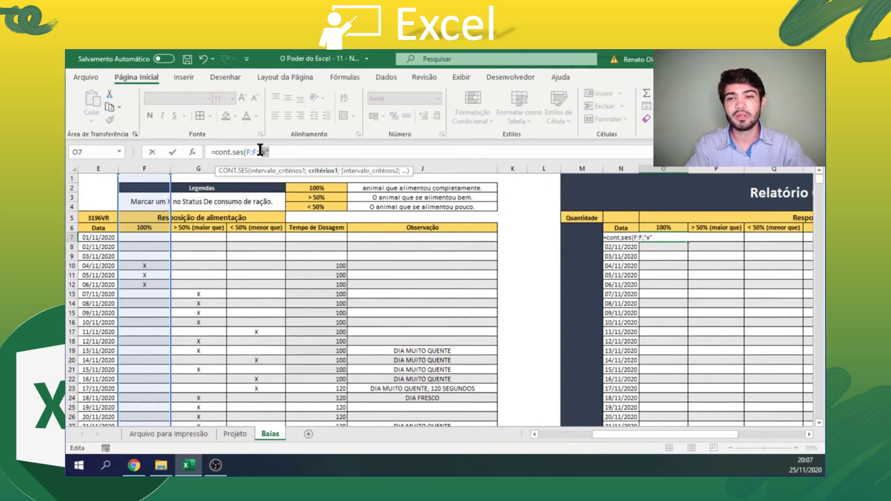
left_click_drag(262, 151, 265, 151)
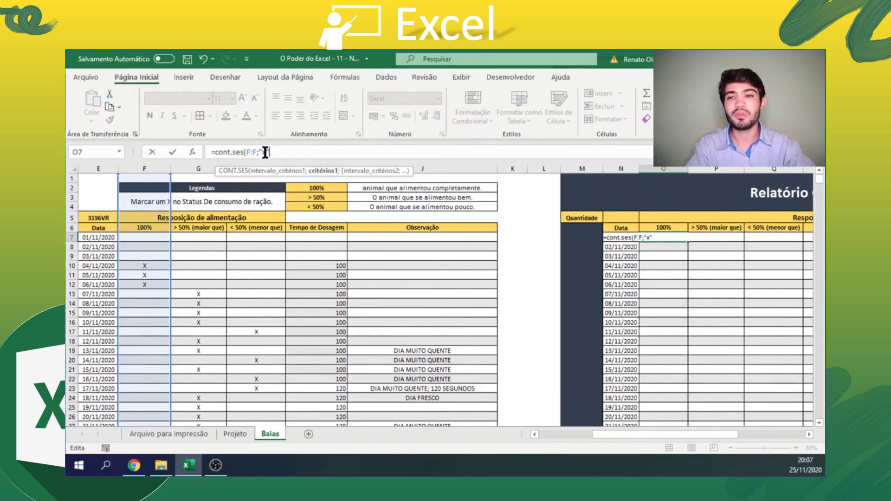
left_click_drag(270, 151, 261, 151)
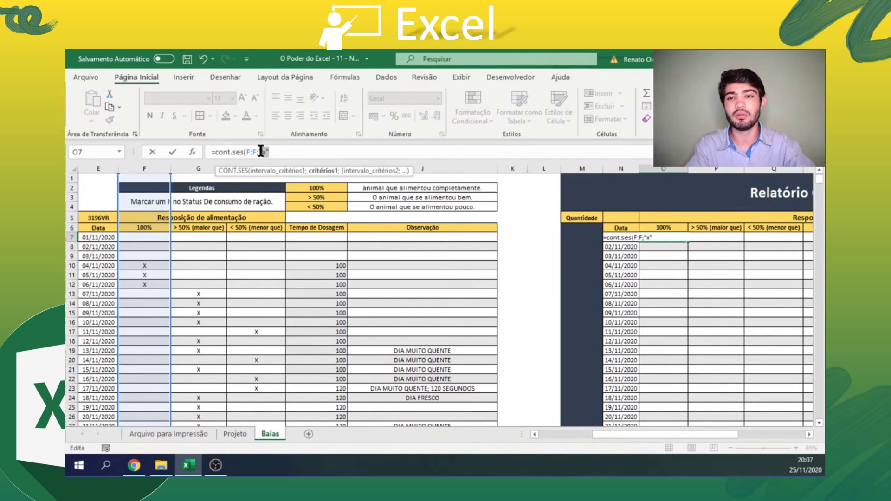
left_click(288, 157)
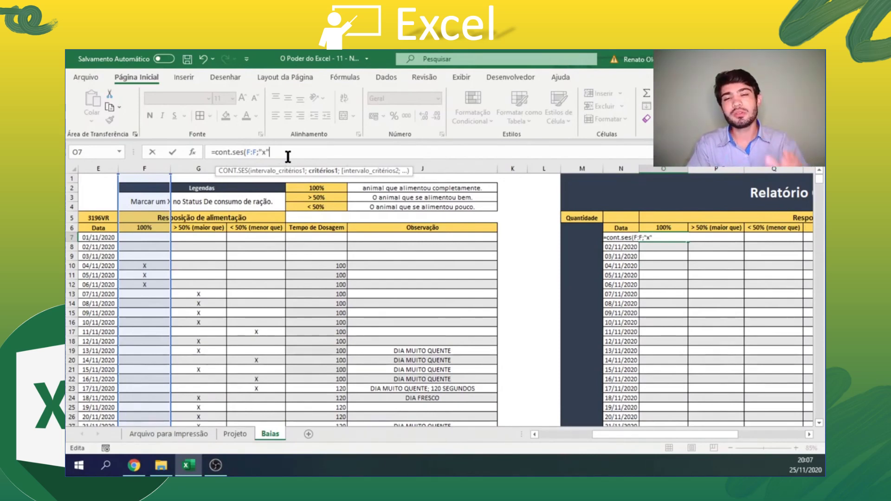
type(";")
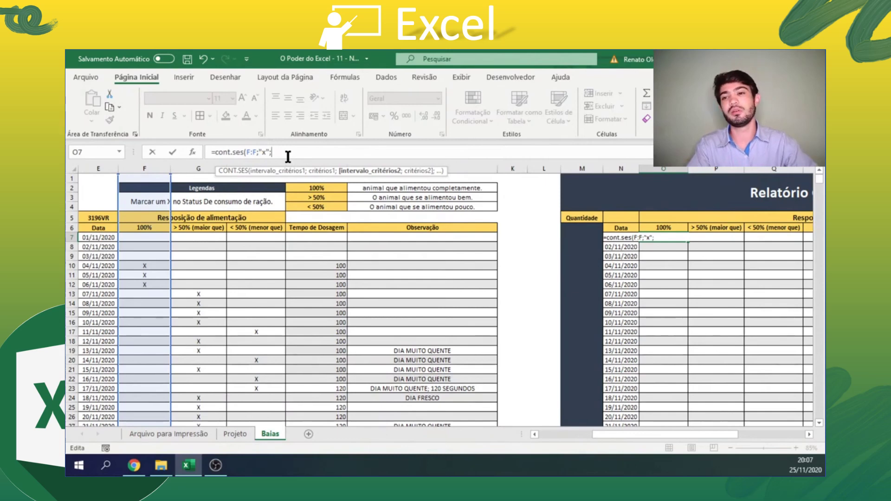
- Complete the O7 formula with E:E as the second criteria range and date cell N7 as its criterion: =cont.ses(F:F;"x";E:E;N7)
left_click(99, 168)
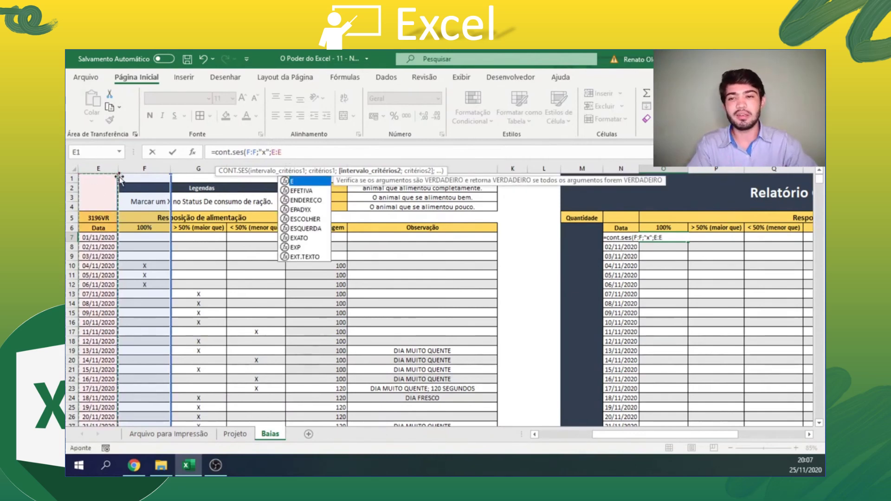
type(";")
left_click(615, 247)
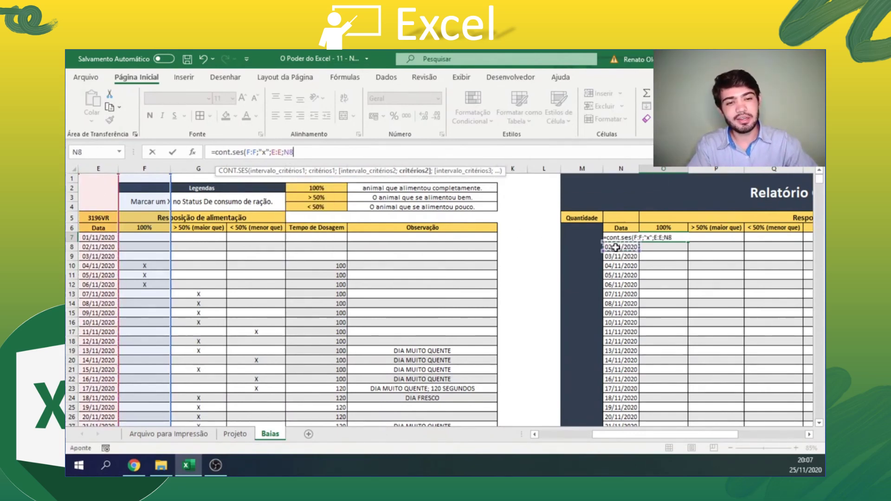
key("Up")
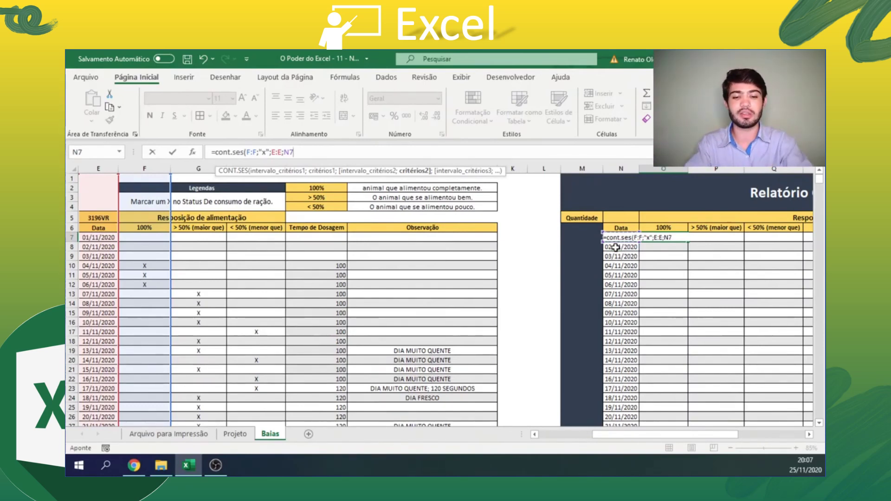
type(")")
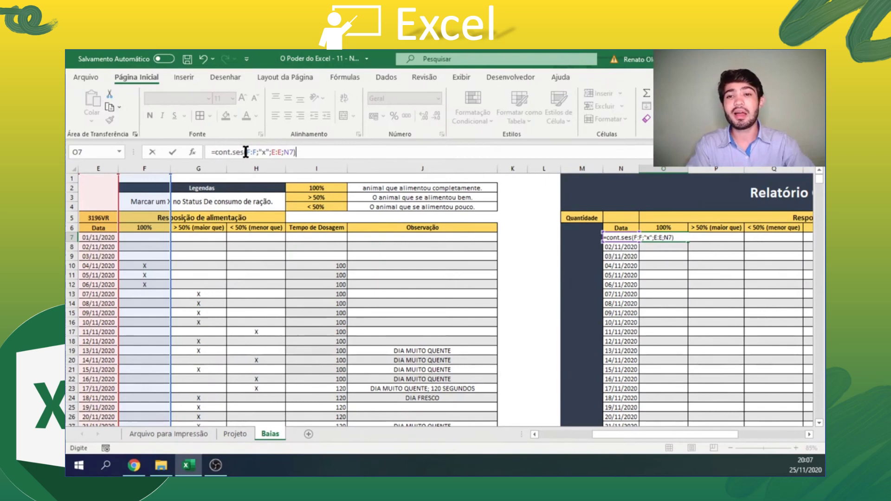
left_click_drag(247, 152, 261, 152)
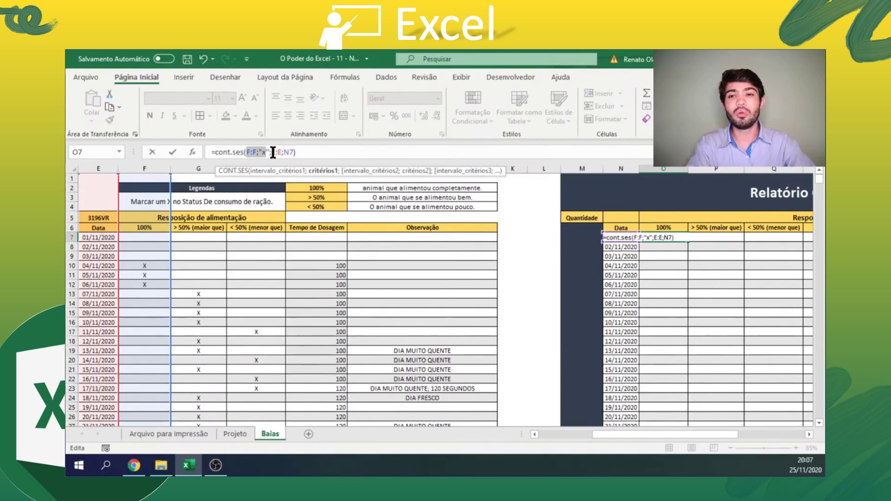
left_click_drag(272, 152, 281, 154)
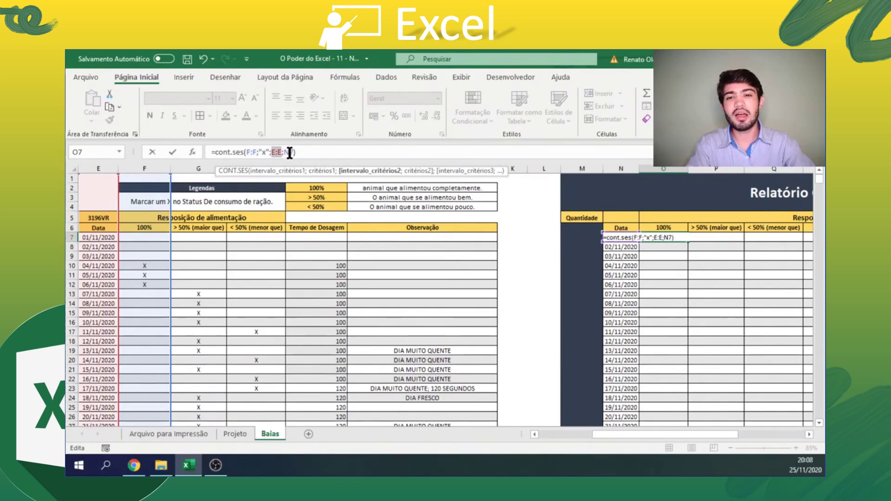
key("Return")
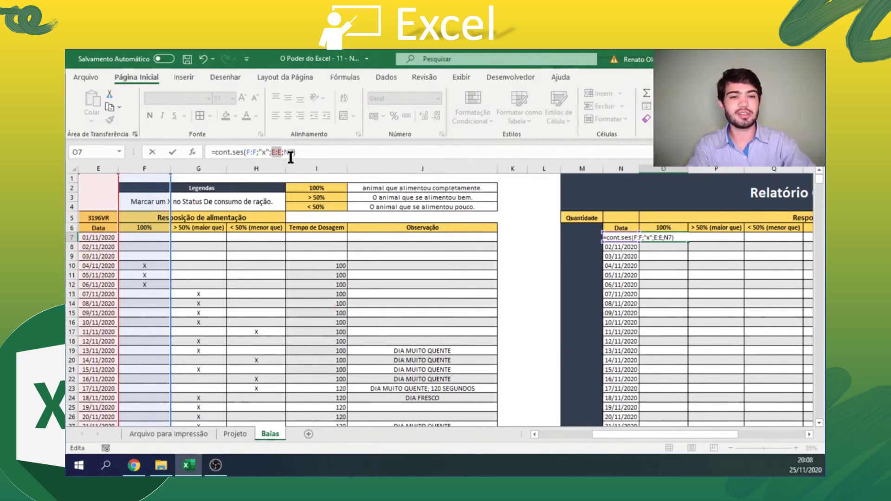
left_click(621, 237)
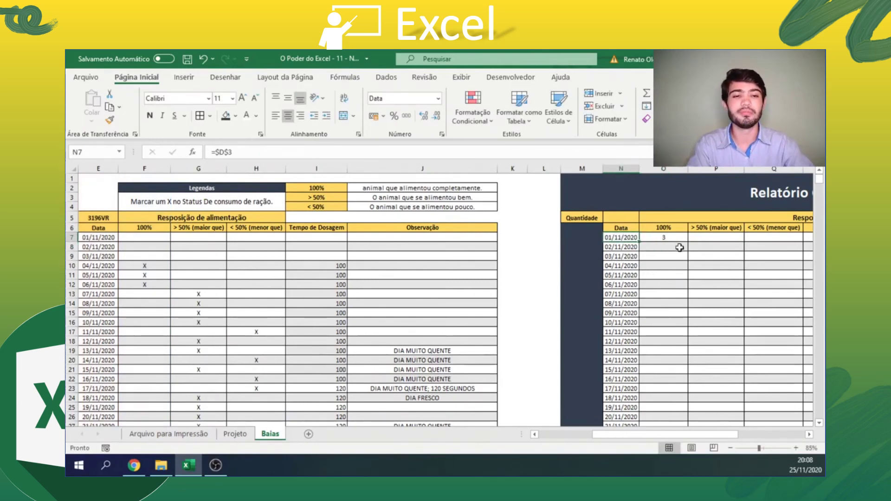
- Review the CONT.SES formula in O7 and its F:F criteria range against the 100% and > 50% columns of the 3196VR table
left_click(666, 237)
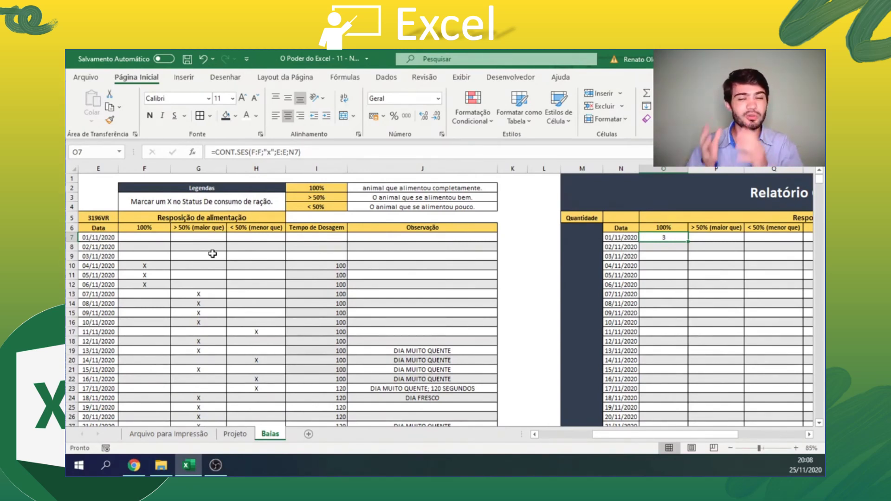
left_click(693, 239)
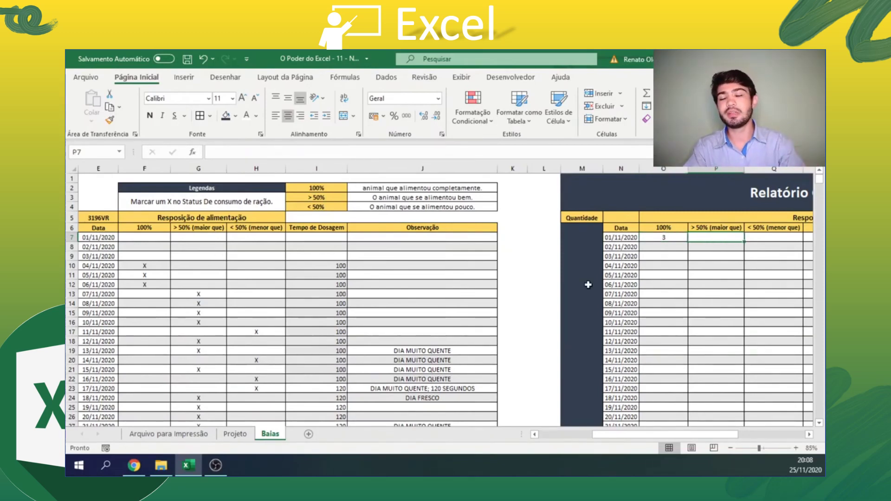
left_click(221, 168)
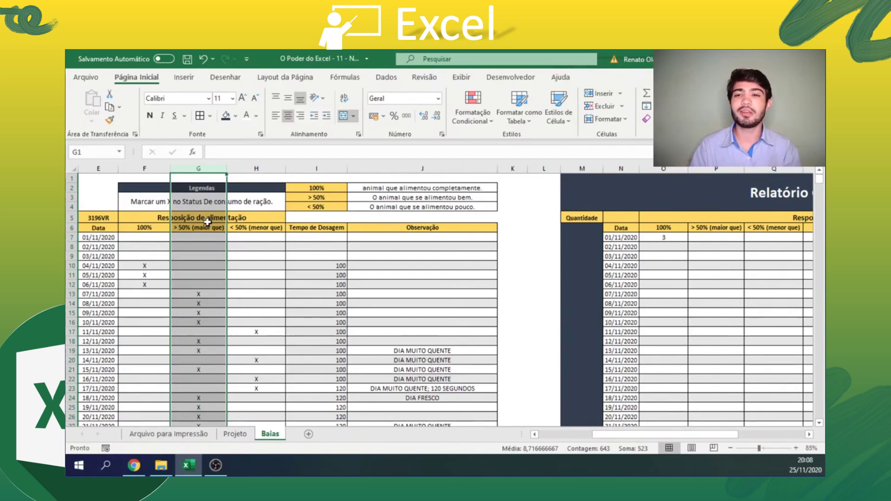
left_click(155, 167)
left_click(199, 168)
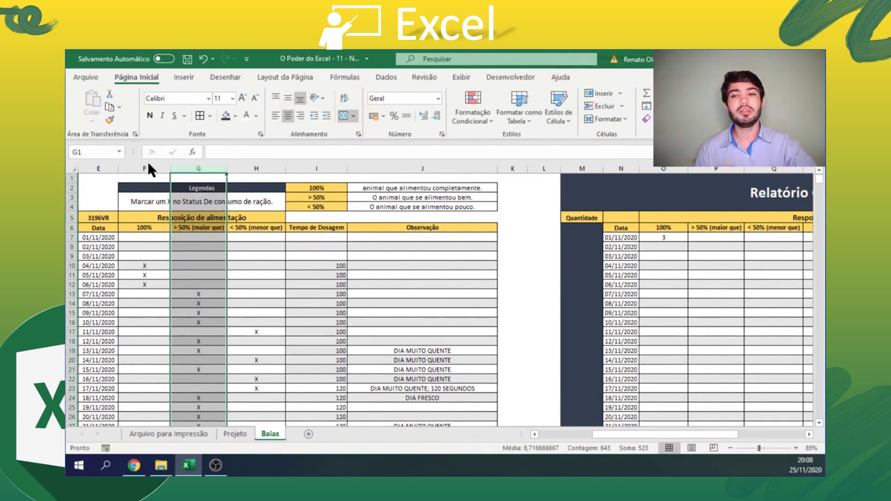
left_click(653, 236)
triple_click(259, 150)
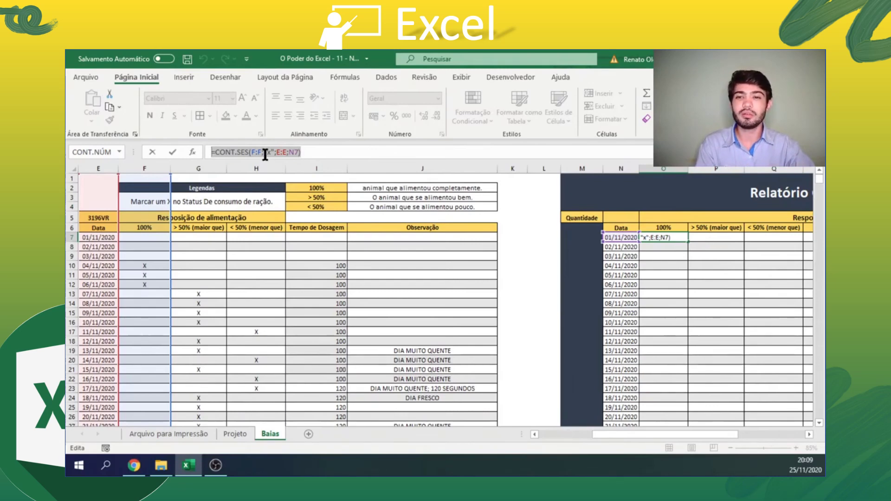
left_click_drag(265, 152, 252, 152)
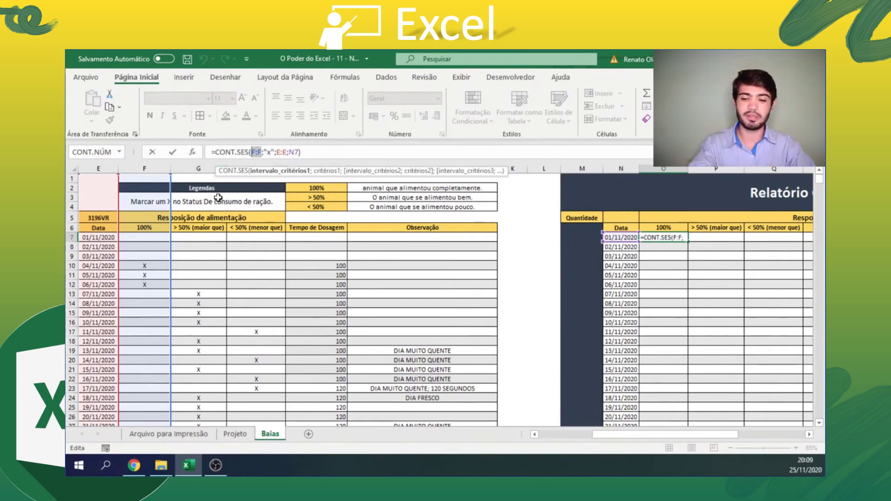
key("ctrl+Return")
- Begin a CONT.SES formula in the report's first > 50% cell (P7) with the whole column G:G as the first criteria range
left_click(713, 235)
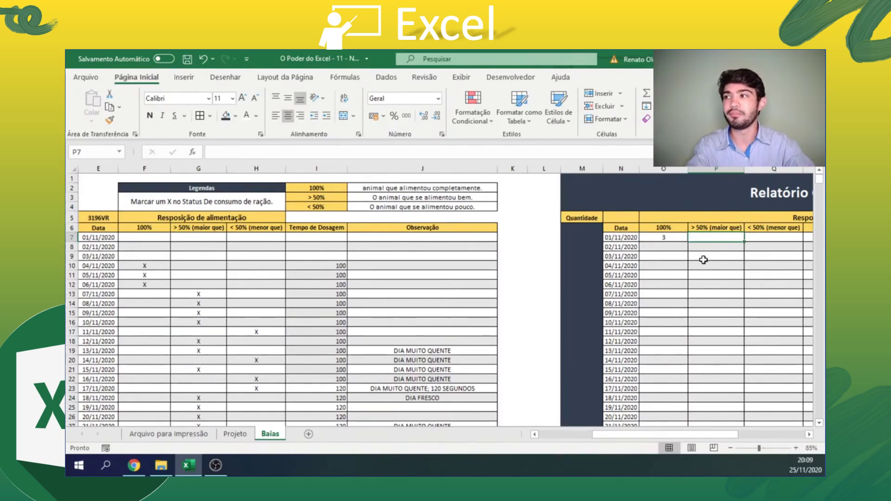
type("=cont.ses")
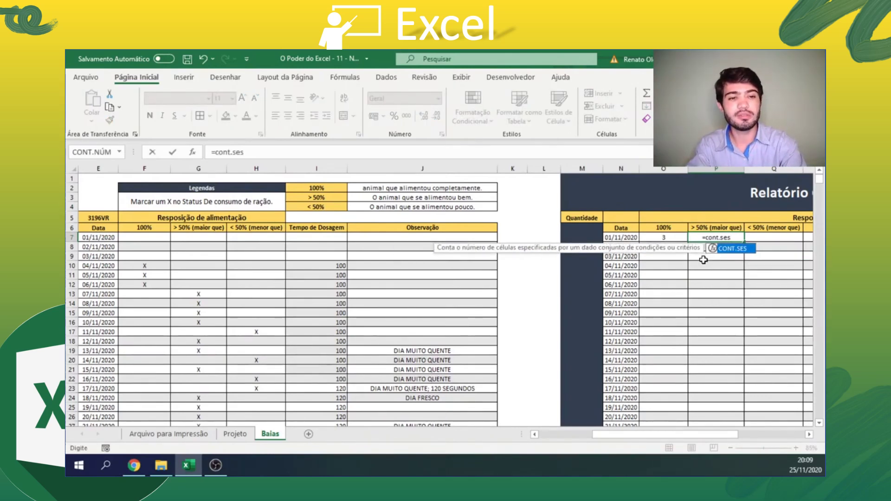
type("(")
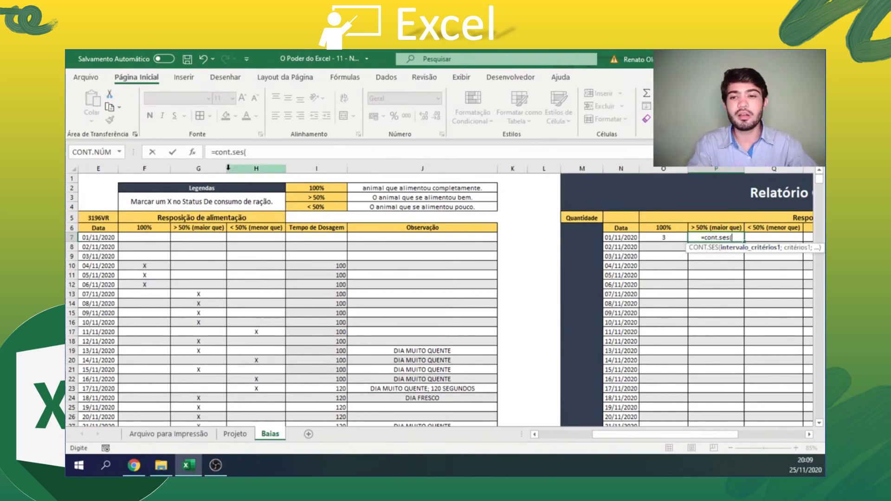
left_click_drag(256, 169, 145, 168)
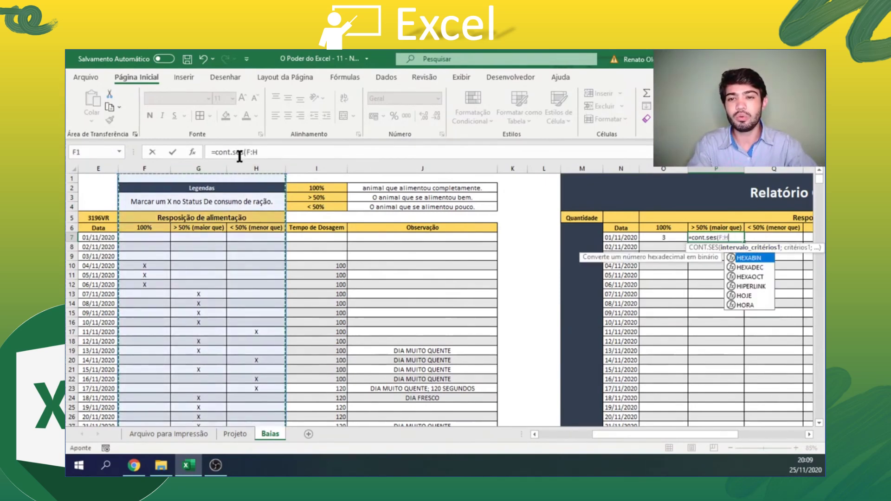
left_click(268, 152)
type("G:G;")
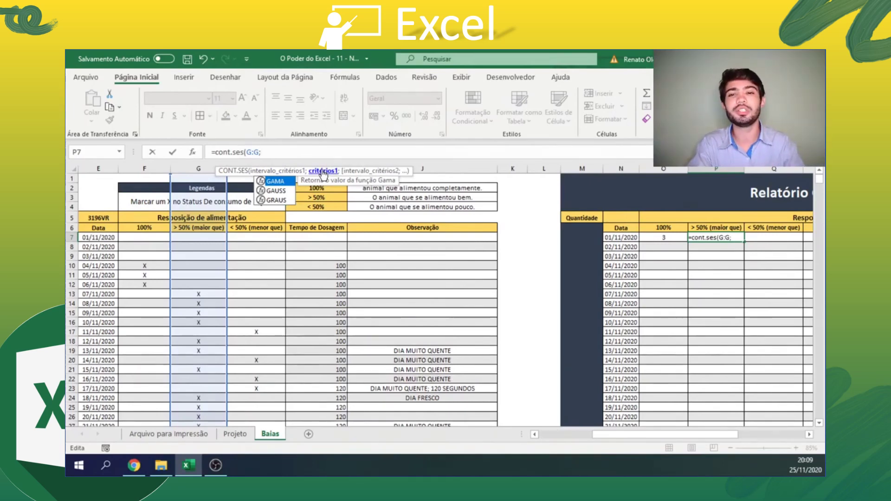
- Complete the P7 formula with criterion "x", second criteria range E:E and date cell N7: =cont.ses(G:G;"x";E:E;N7)
type("\"x\"")
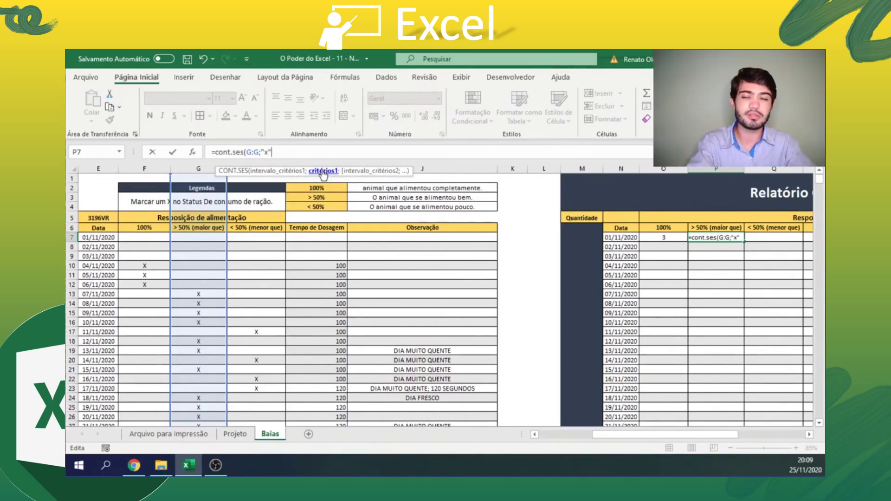
type(";")
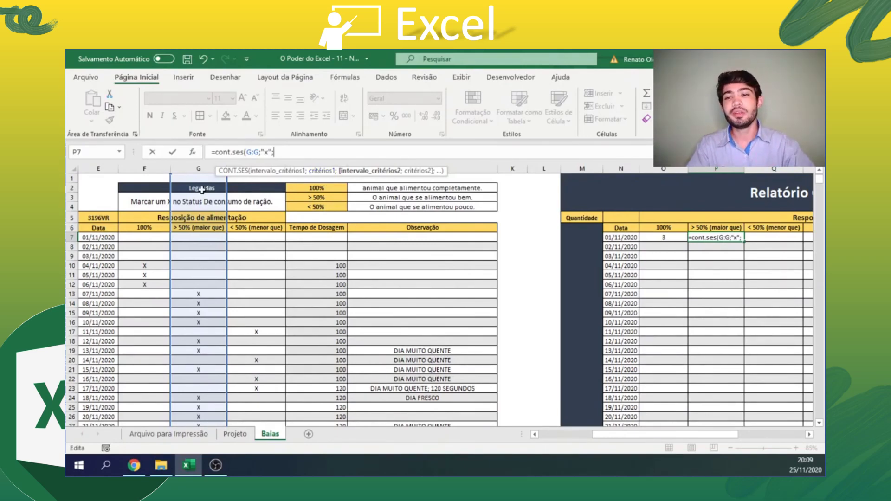
left_click(107, 165)
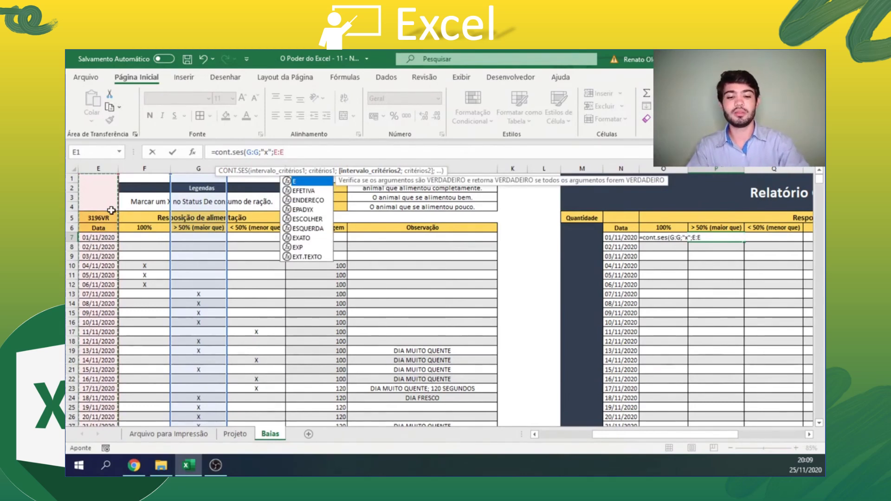
type(";")
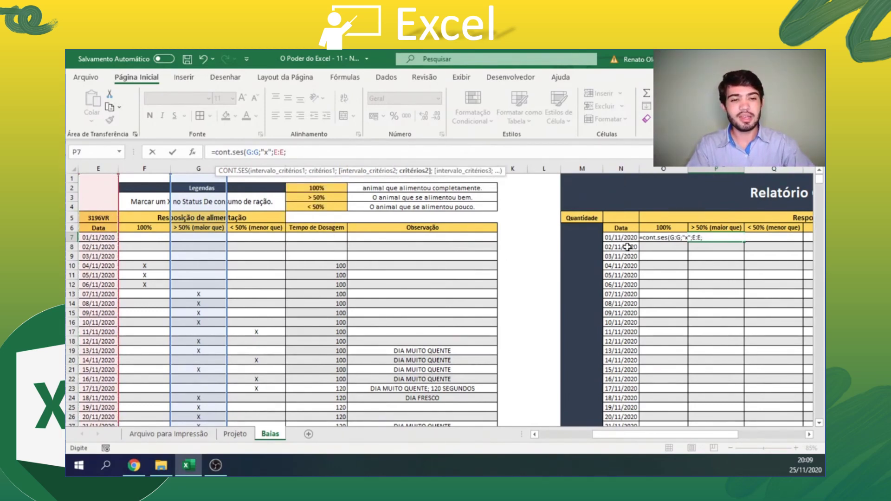
left_click(613, 238)
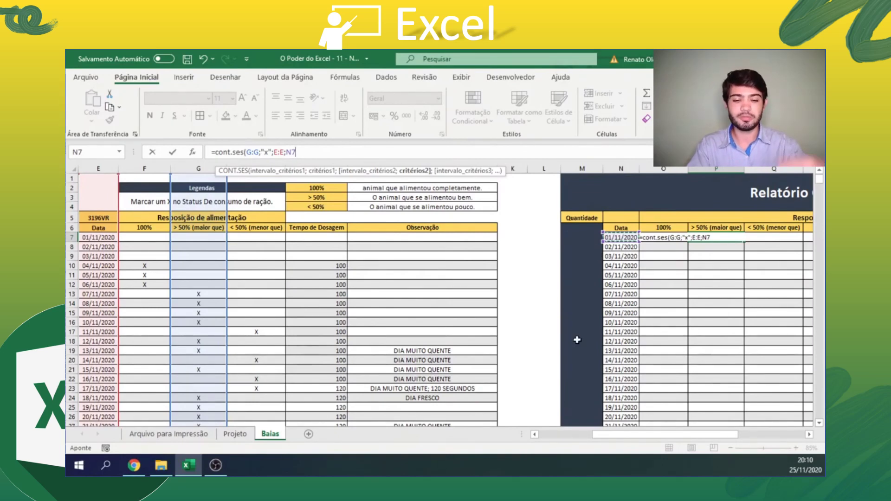
type(")")
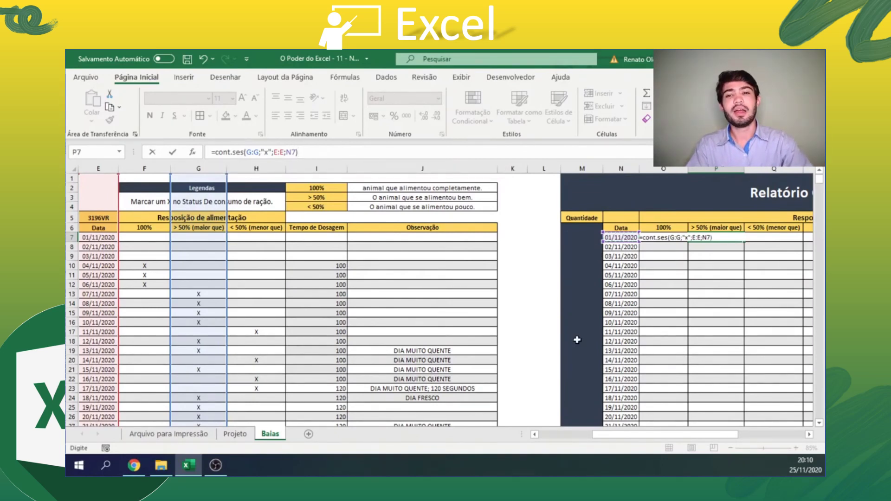
key("Return")
left_click(730, 237)
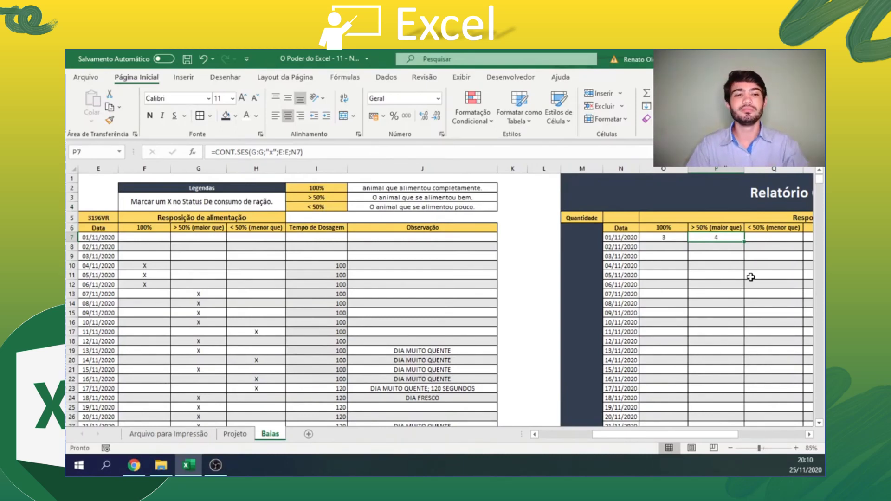
- Begin a CONT.SES formula in the report's first < 50% cell (Q7) with the whole column H:H as the first criteria range
left_click(763, 237)
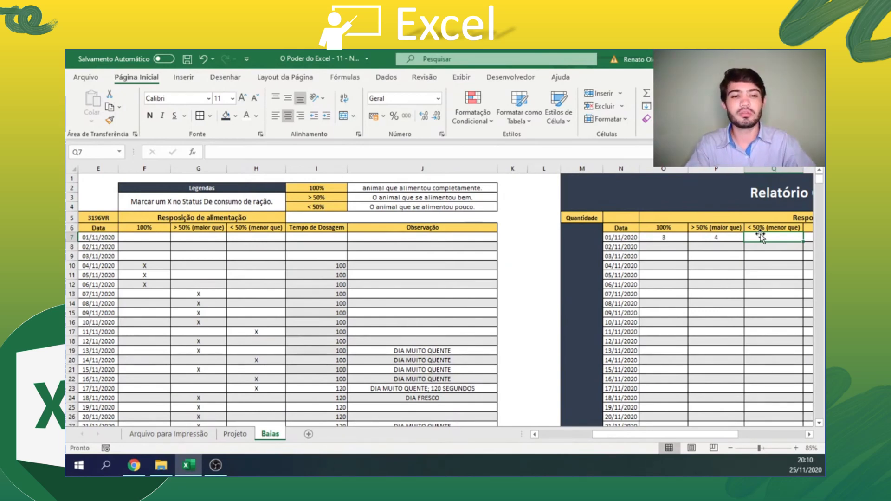
type("=con")
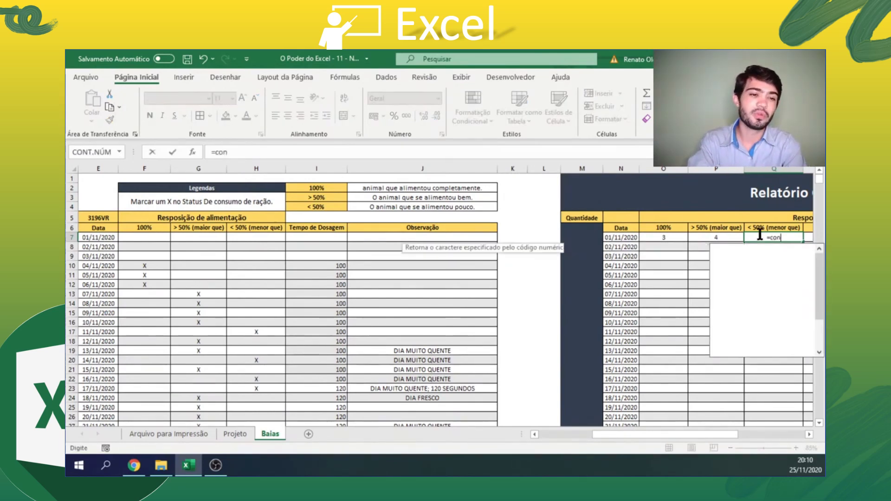
type("t.ses(")
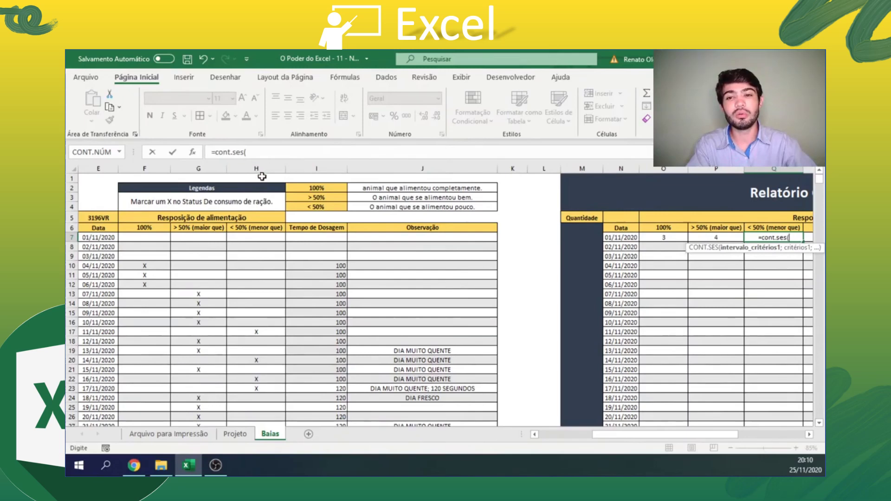
left_click_drag(256, 169, 145, 169)
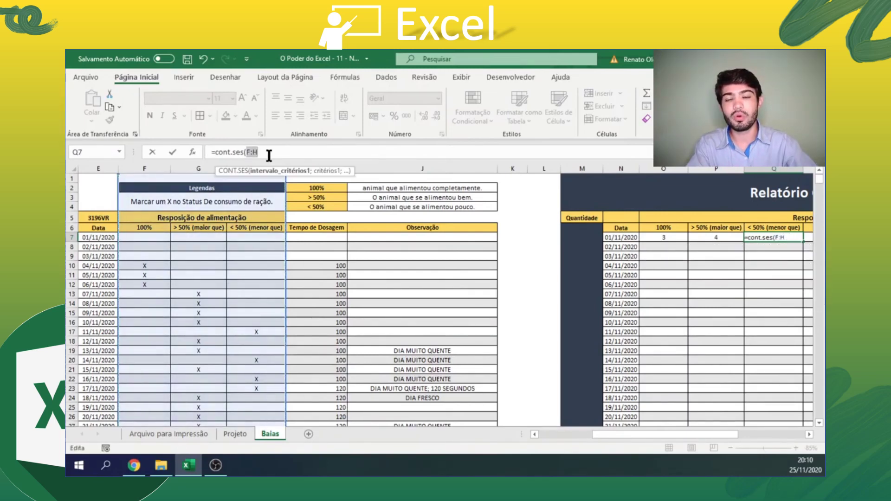
type("H")
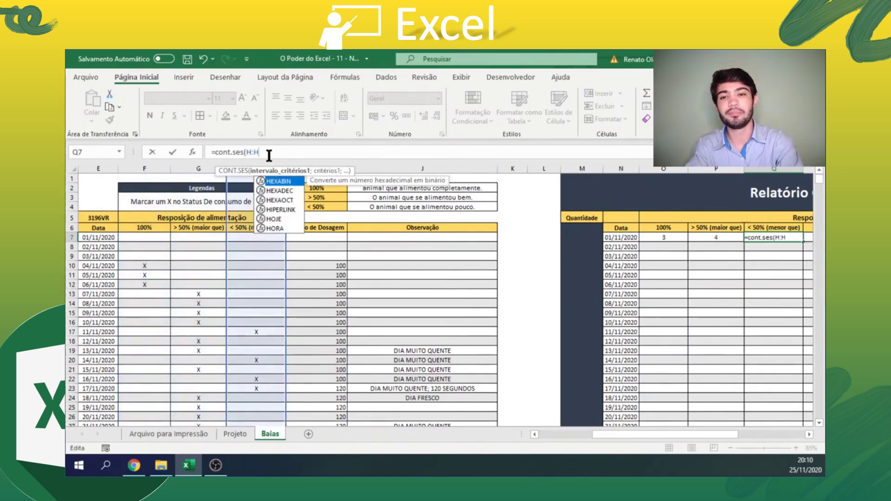
type(";")
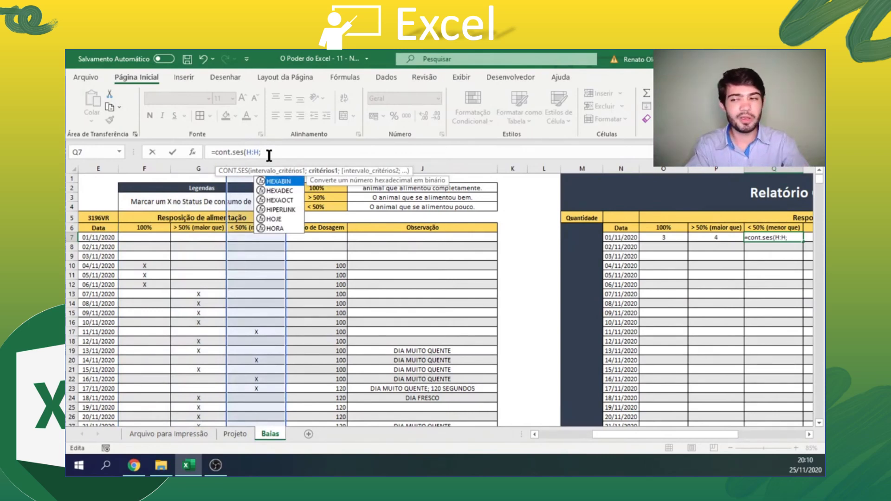
- Complete the Q7 formula with criterion "x", second criteria range E:E and date cell N7: =cont.ses(H:H;"x";E:E;N7)
type("\"")
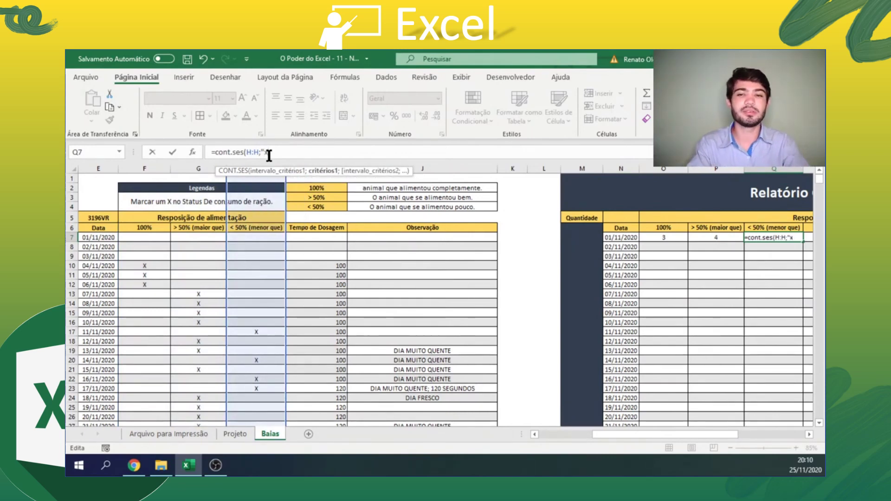
type("x\";")
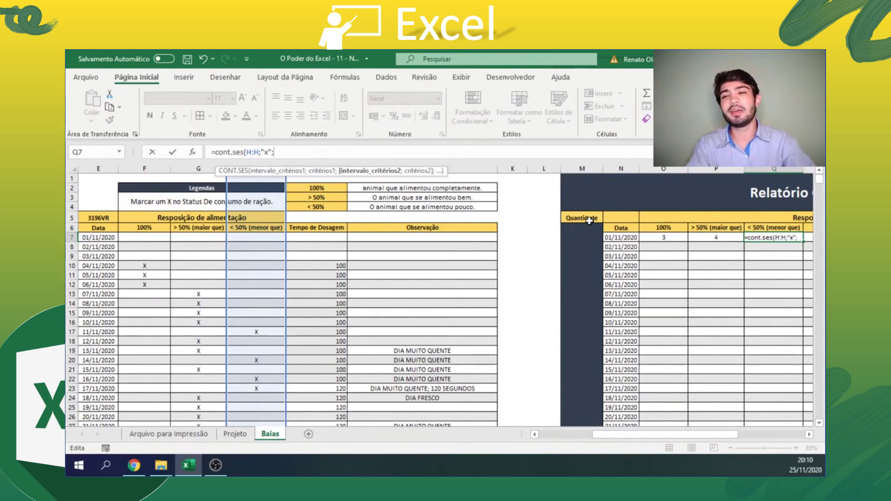
left_click(106, 167)
type(";")
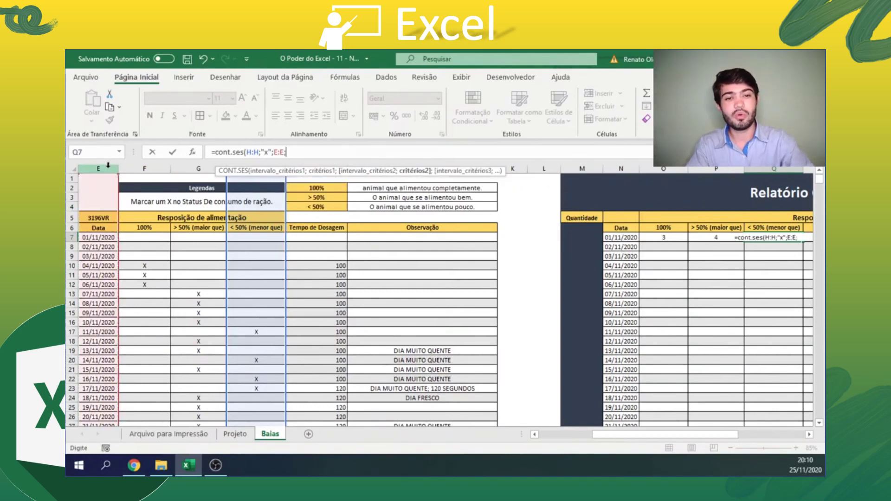
left_click(617, 235)
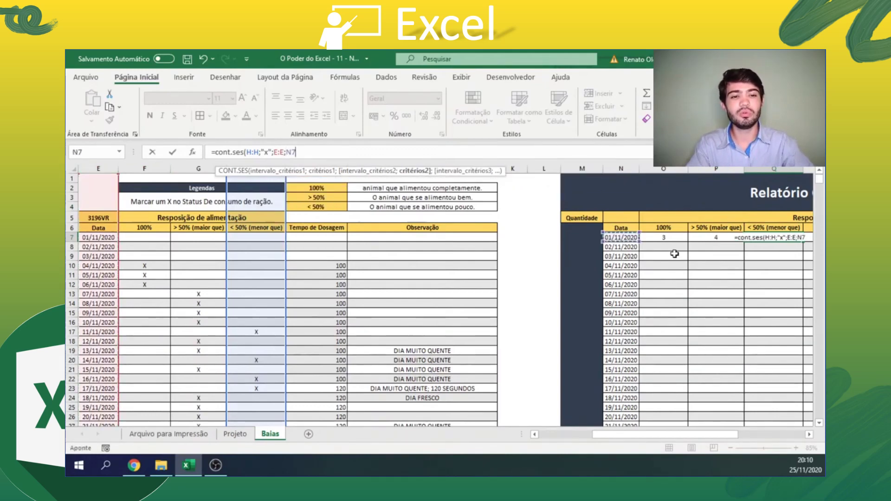
type(")")
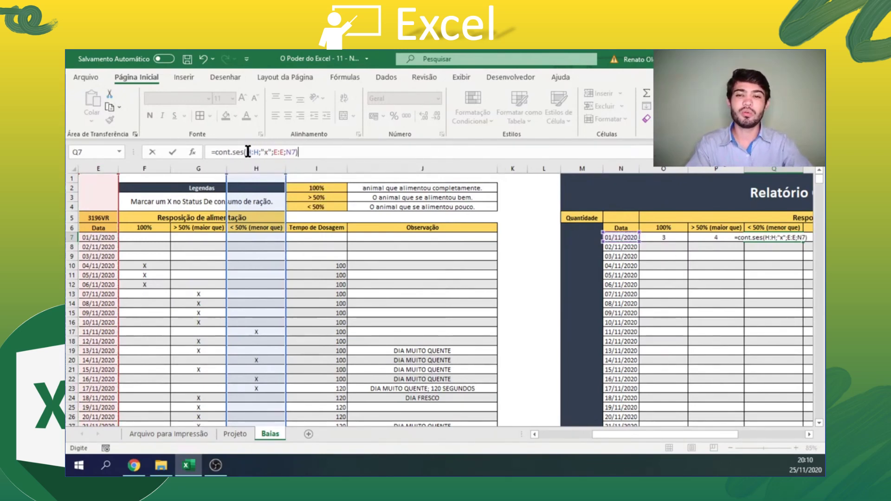
left_click_drag(246, 152, 267, 152)
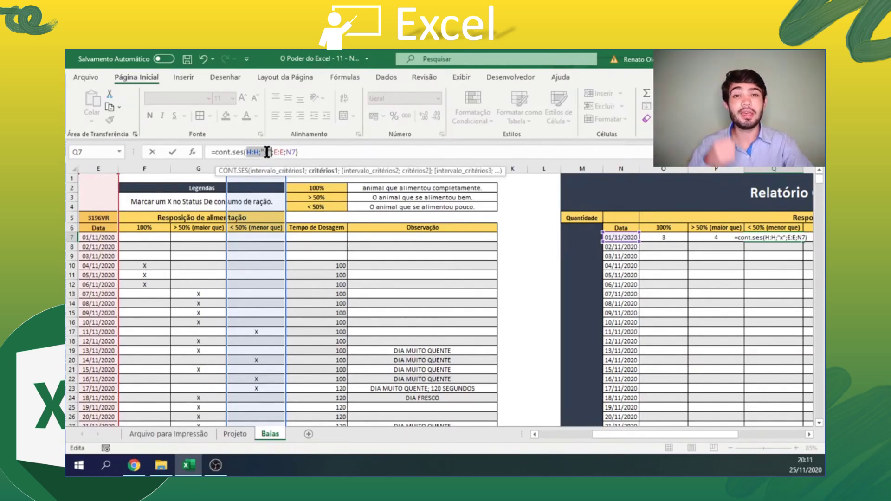
left_click_drag(274, 151, 297, 153)
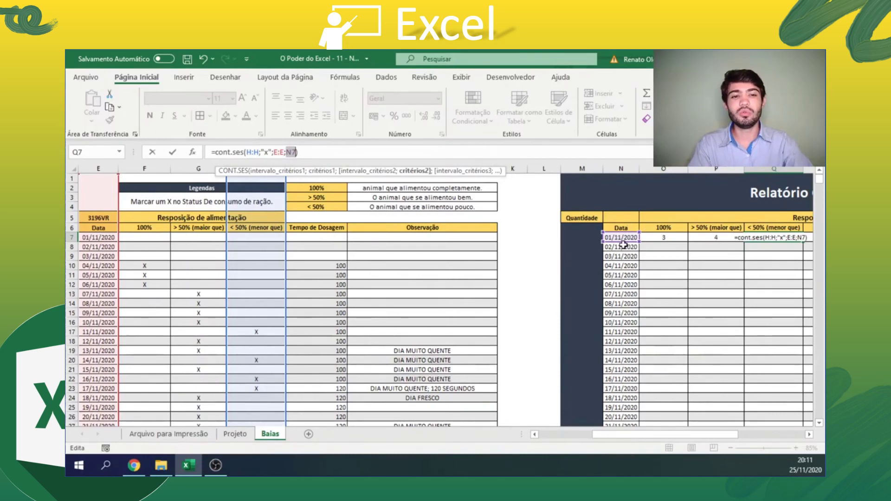
key("Return")
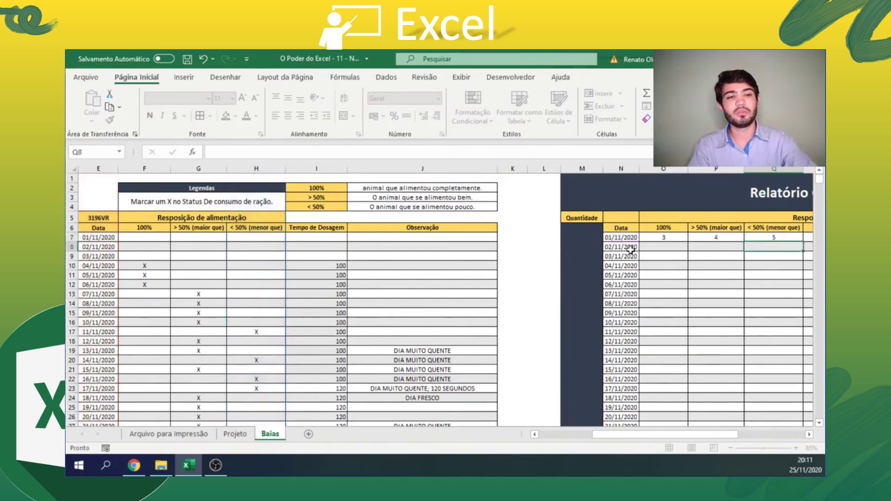
left_click(770, 236)
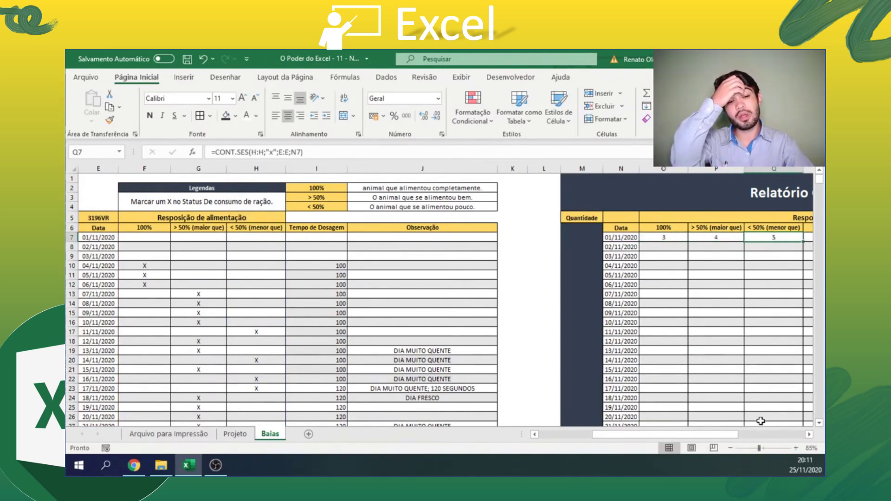
- Mark the "Quantidade de ocorrências totais por dia" cell (B24) on the Projeto sheet with dark blue fill and white text
left_click_drag(709, 435, 749, 436)
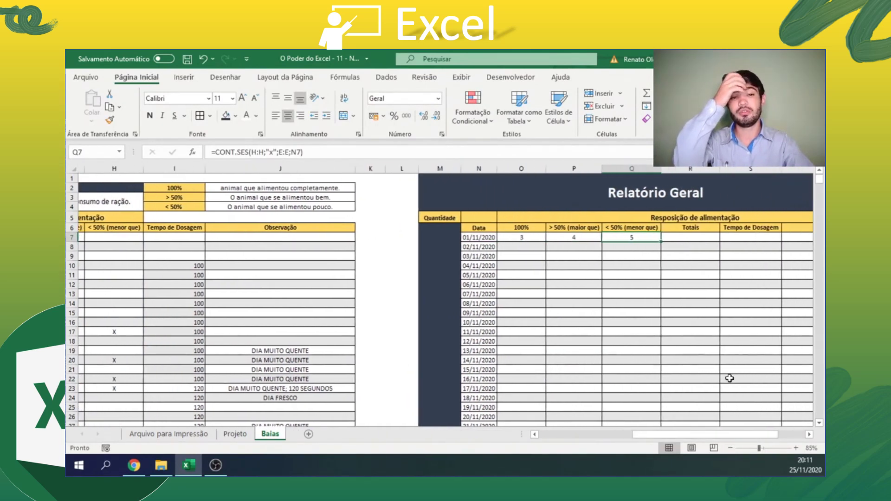
left_click(671, 237)
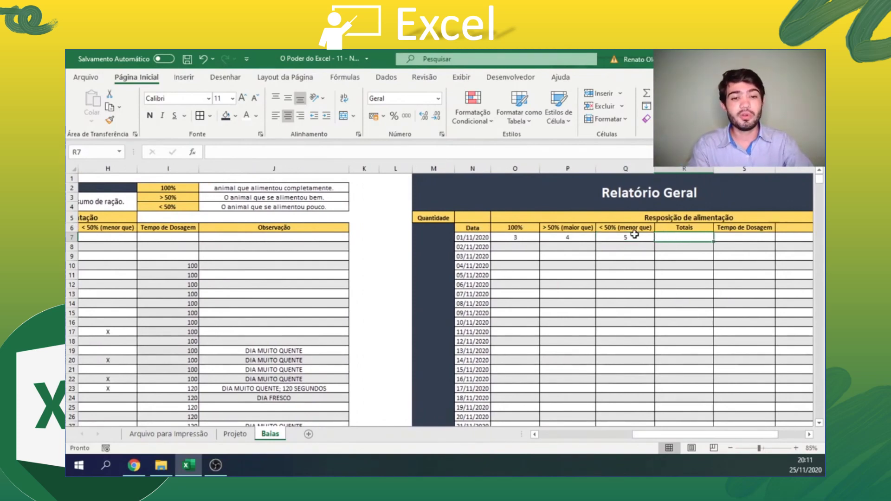
left_click(236, 435)
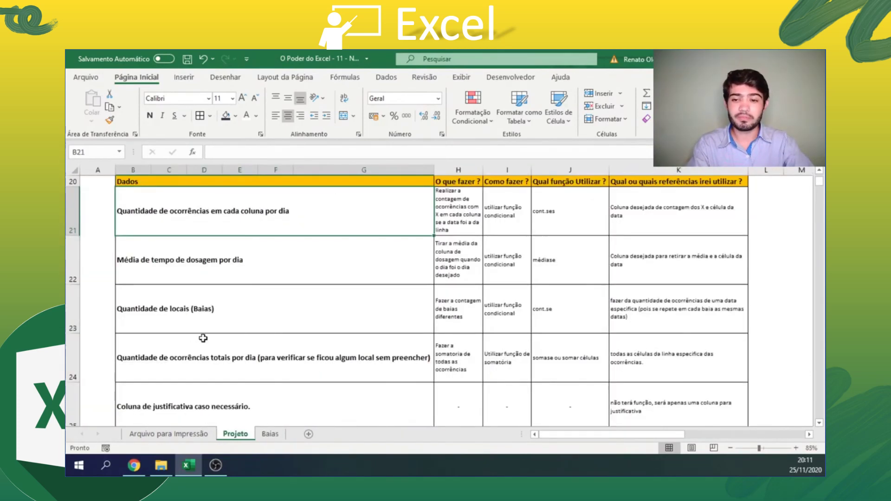
left_click(230, 315)
scroll(190, 325, "down", 1)
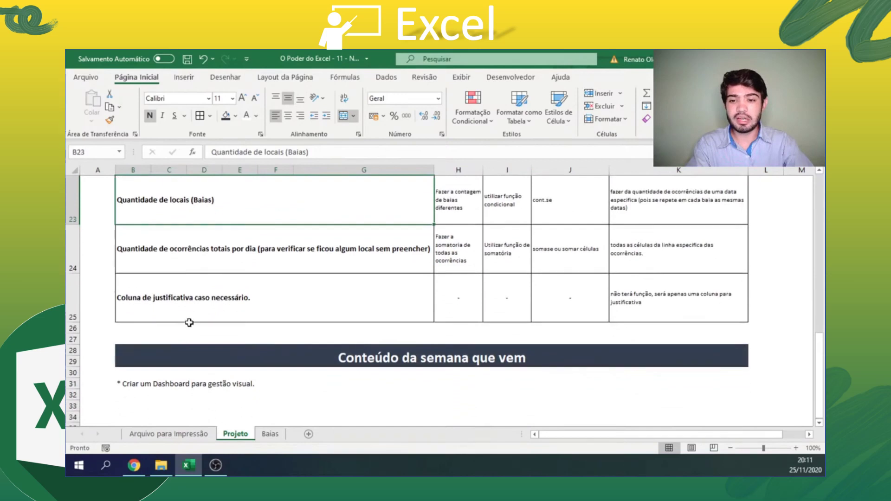
scroll(189, 329, "up", 1)
left_click(289, 359)
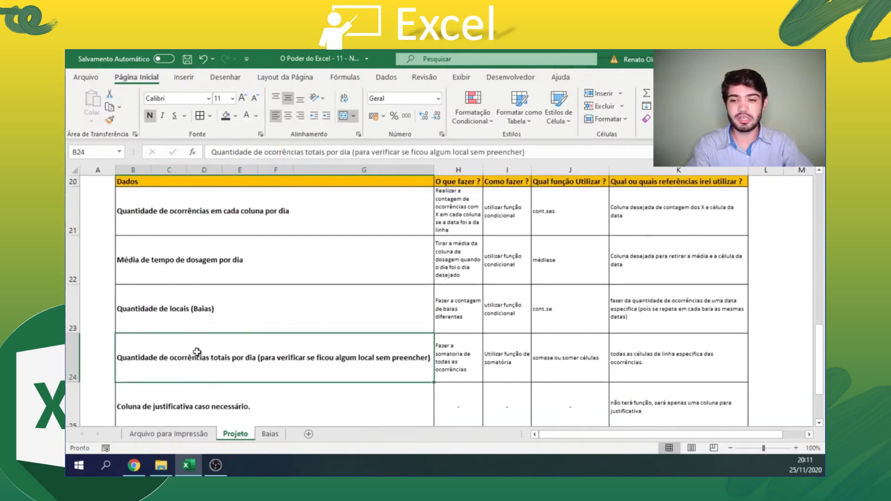
left_click(224, 115)
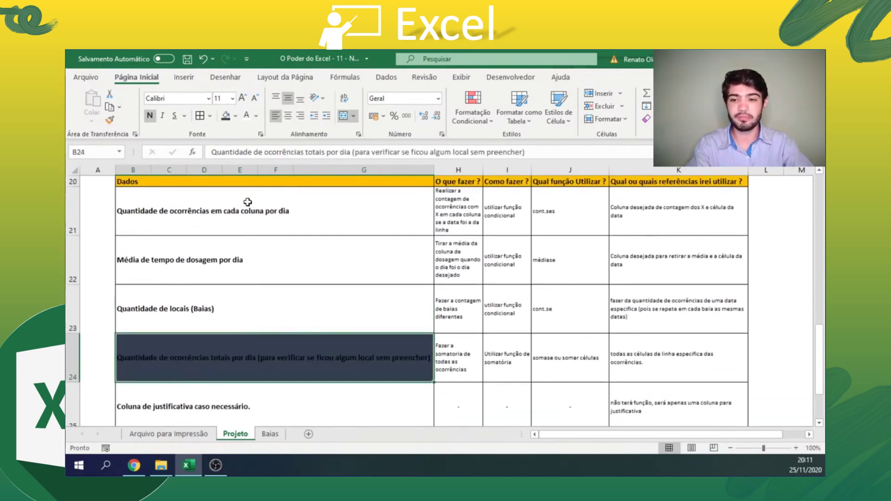
left_click(253, 116)
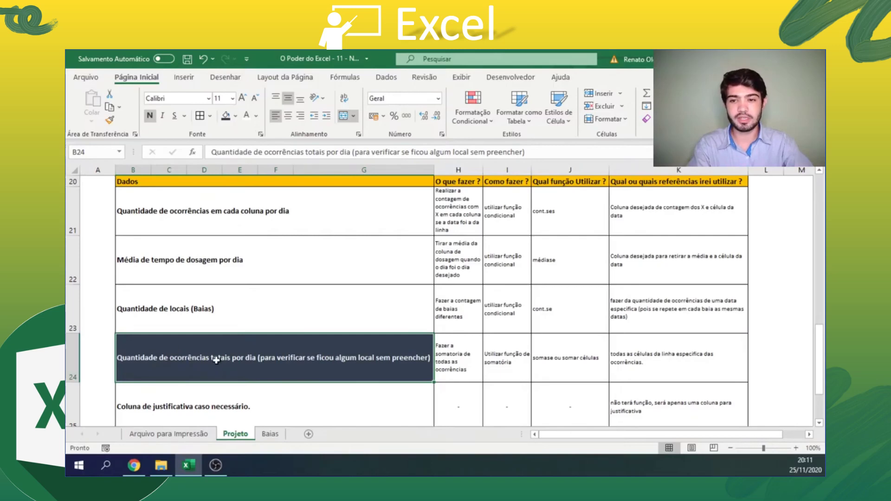
- Mark the "Quantidade de ocorrências em cada coluna por dia" cell (B21) with dark blue fill and white text, and return to the Baias sheet
left_click(187, 215)
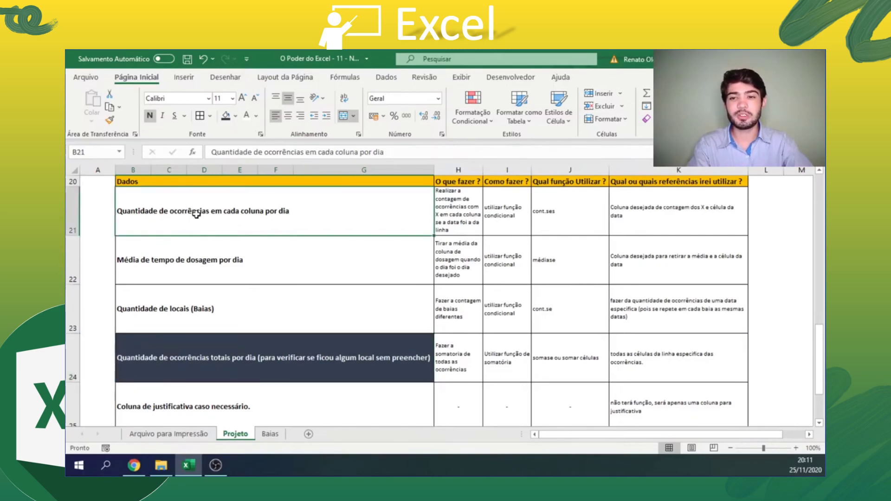
left_click(225, 115)
left_click(246, 115)
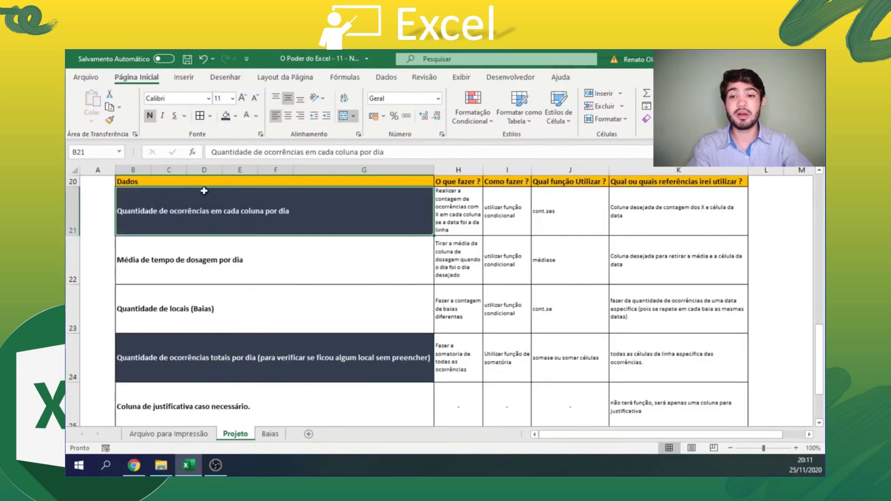
left_click(214, 359)
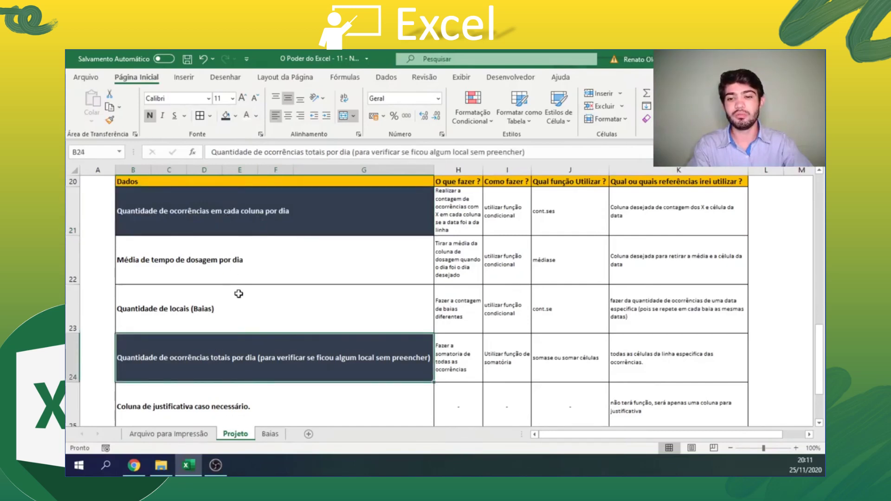
left_click(270, 434)
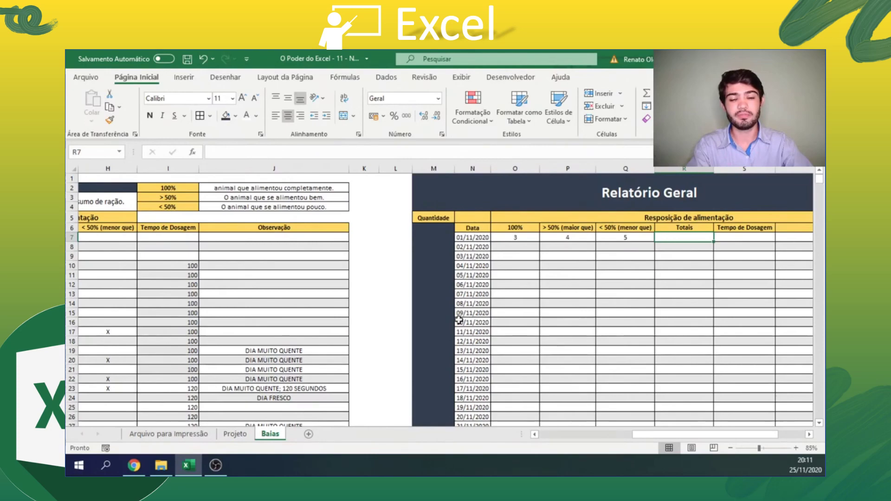
left_click(230, 435)
left_click(270, 435)
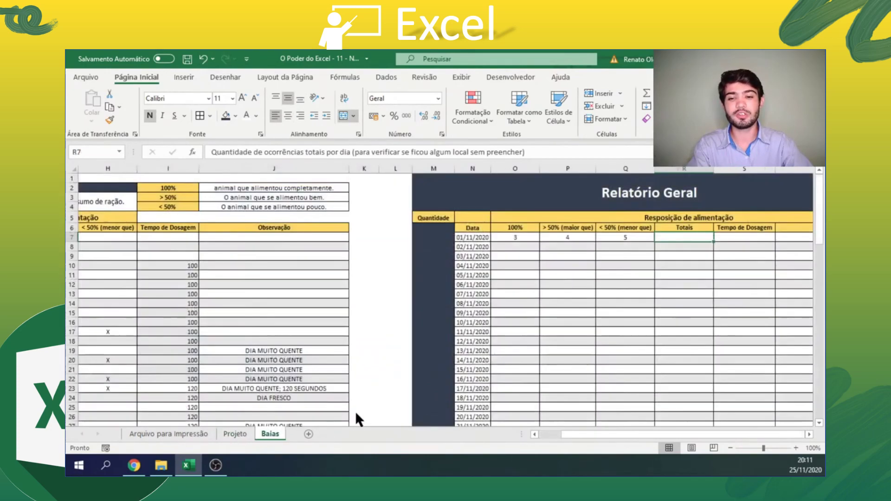
- Add the three occurrence counts in the report's first Totais cell (R7) with =O7+P7+Q7
type("=")
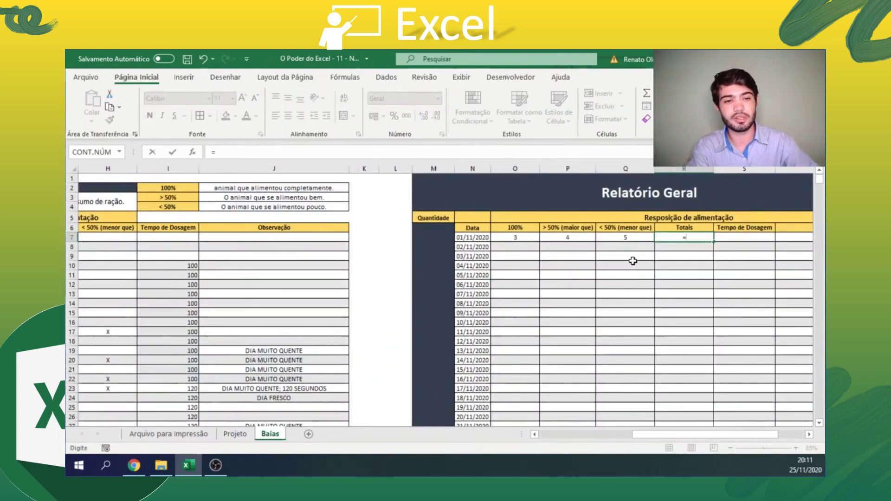
left_click(533, 236)
type("+")
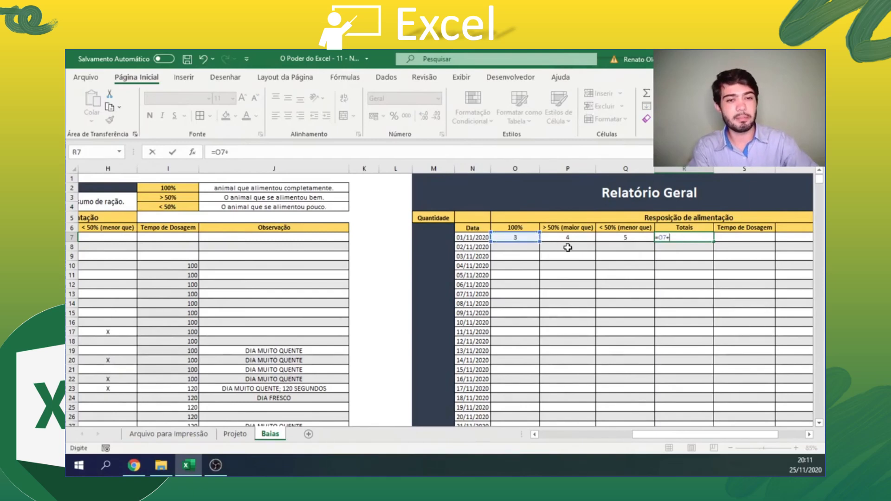
left_click(568, 238)
type("+")
left_click(610, 237)
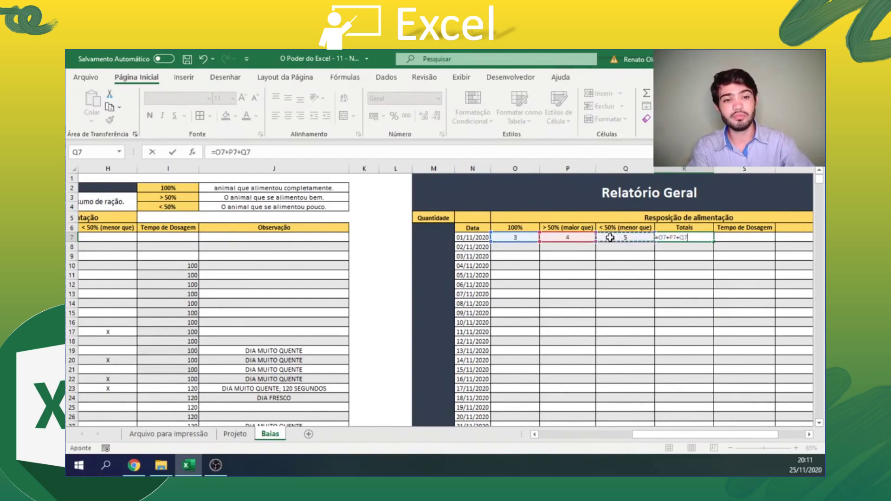
key("Return")
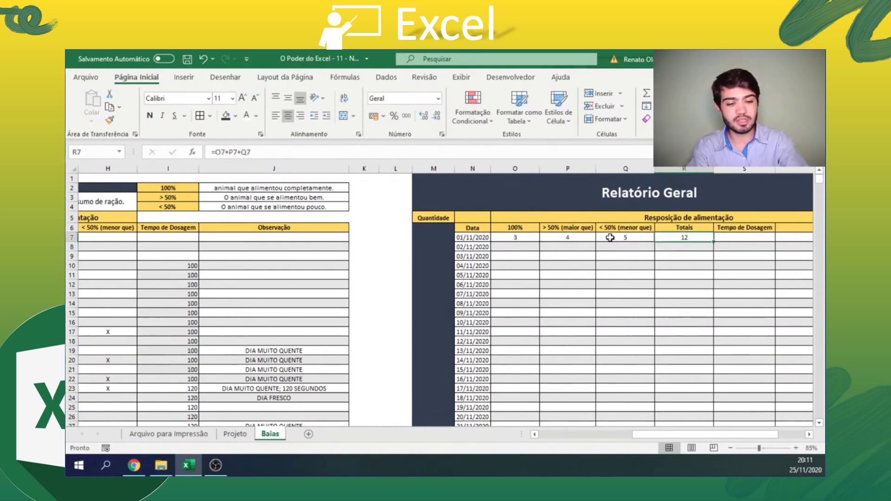
- Set the report's first Totais cell (R7) to a SOMA formula over the three occurrence counts: =soma(O7:Q7)
type("=soma")
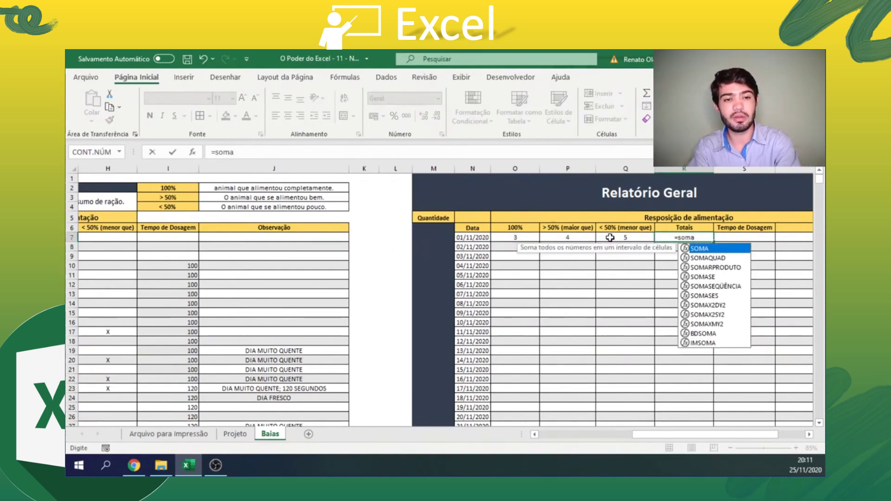
type("(")
left_click_drag(527, 238, 612, 237)
type(")")
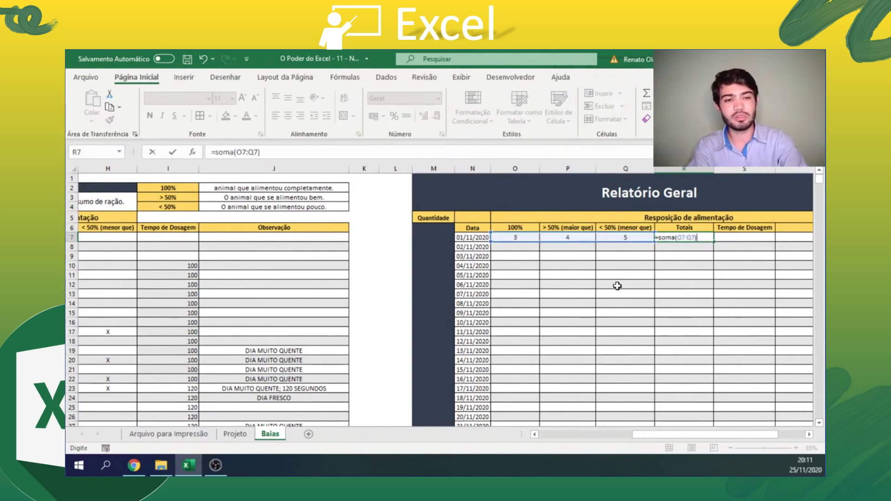
key("Return")
left_click(689, 238)
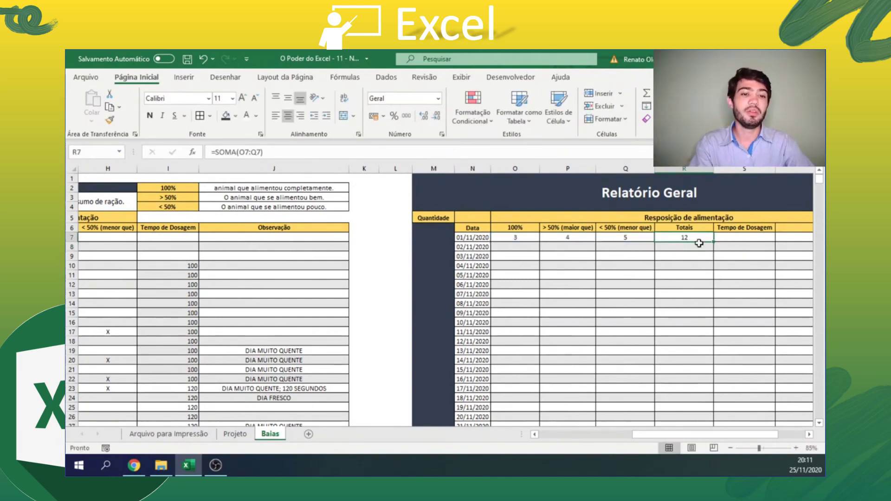
- Review the "Média de tempo de dosagem por dia" row on the Projeto sheet and return to the first Tempo de Dosagem cell (S7) on Baias
scroll(699, 243, "down", 1)
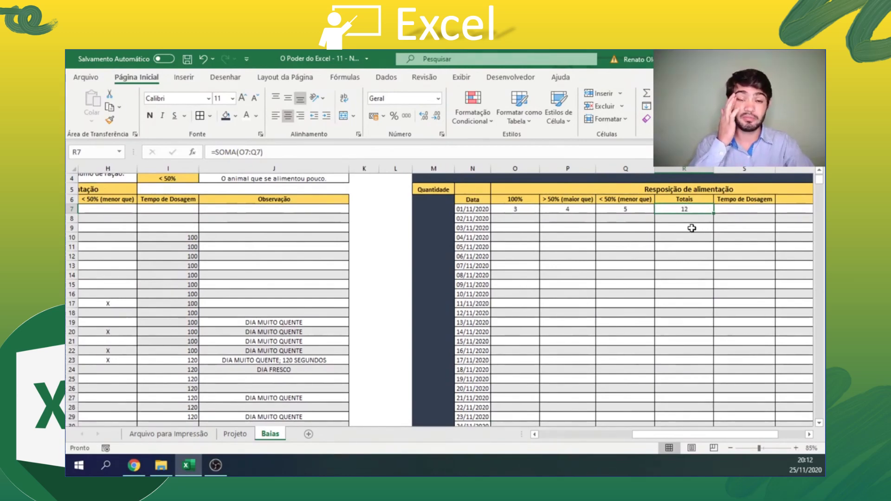
left_click(738, 209)
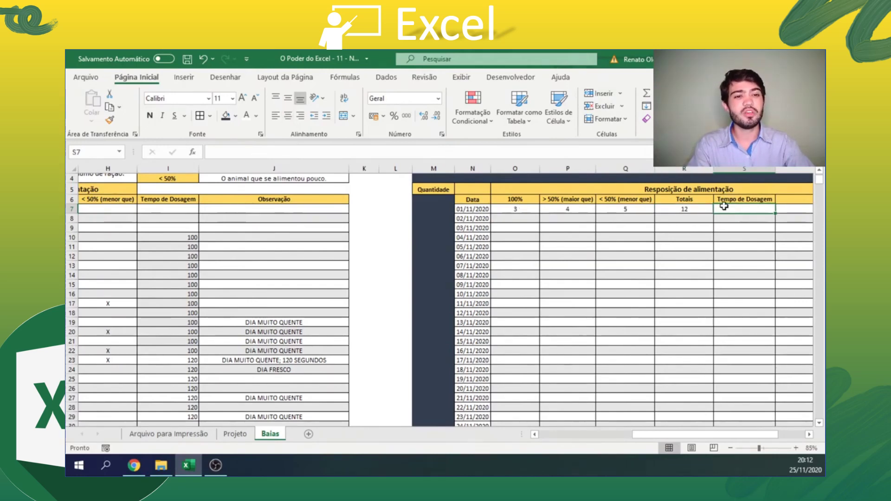
left_click(238, 435)
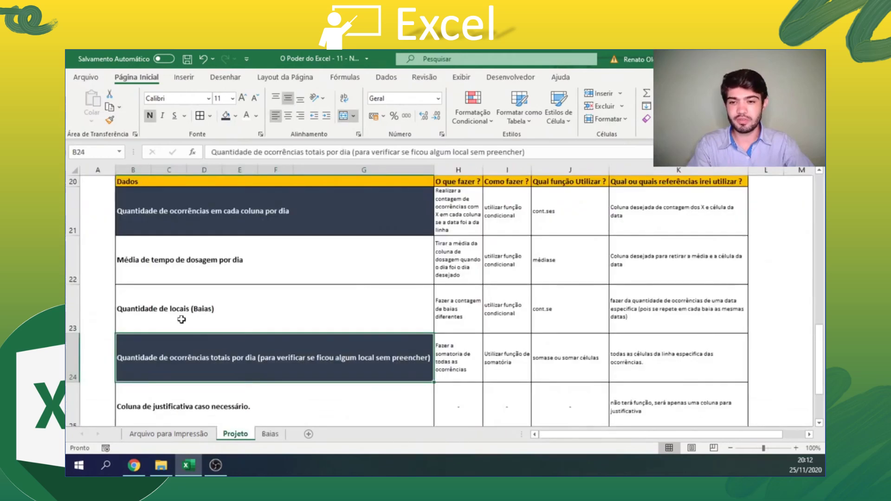
left_click(155, 269)
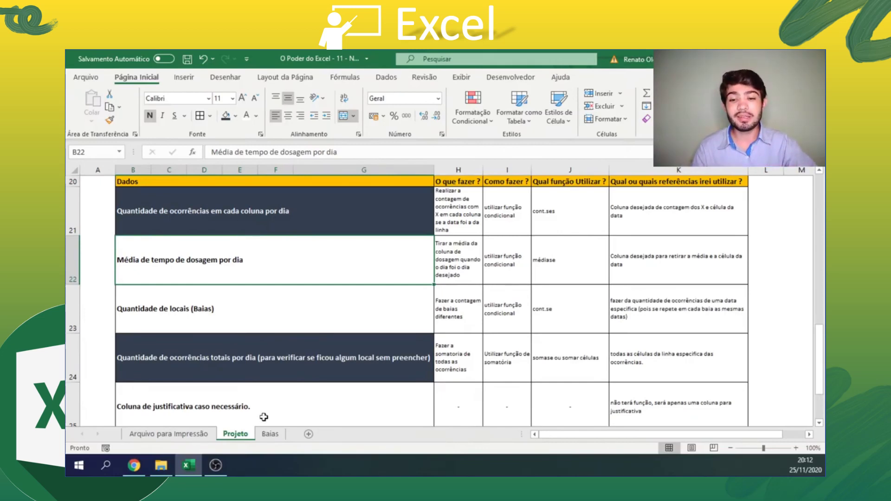
left_click(270, 433)
left_click(687, 207)
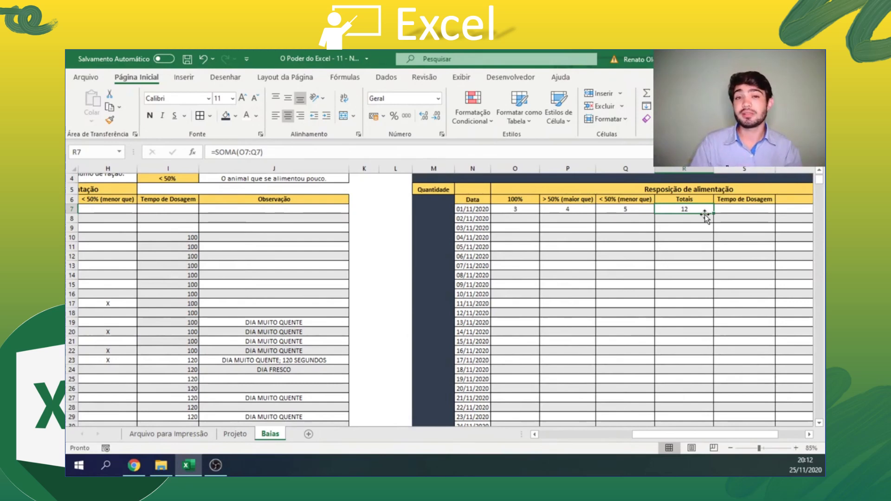
left_click(737, 212)
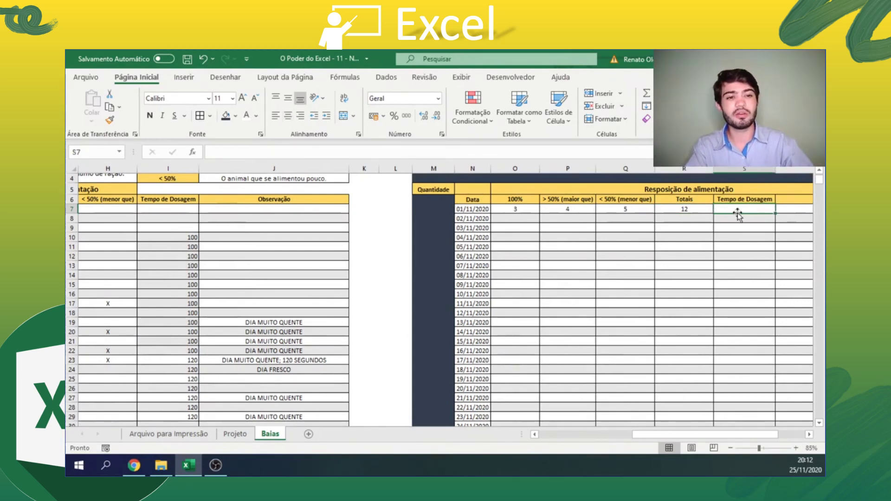
type("=")
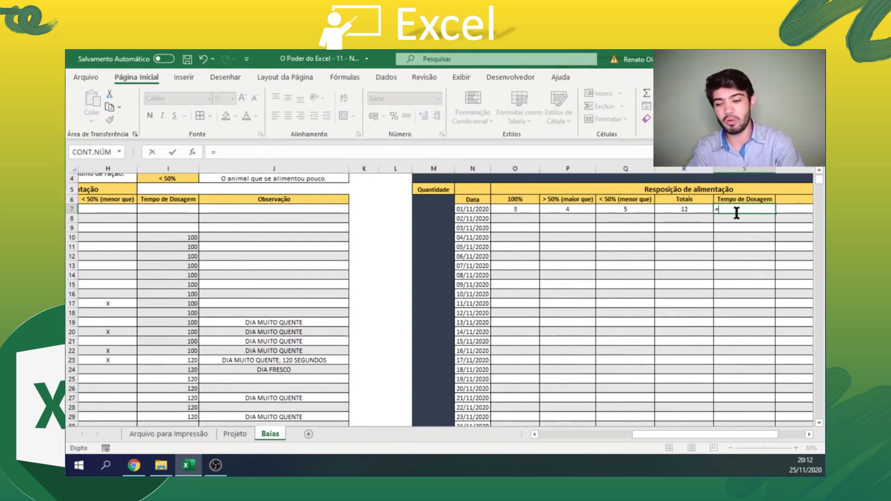
type("cont")
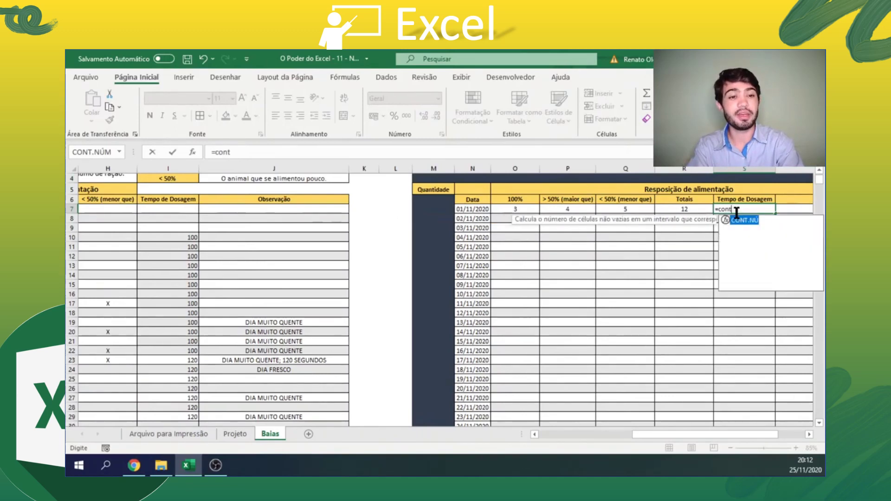
key("BackSpace")
key("BackSpace")
key("BackSpace")
key("BackSpace")
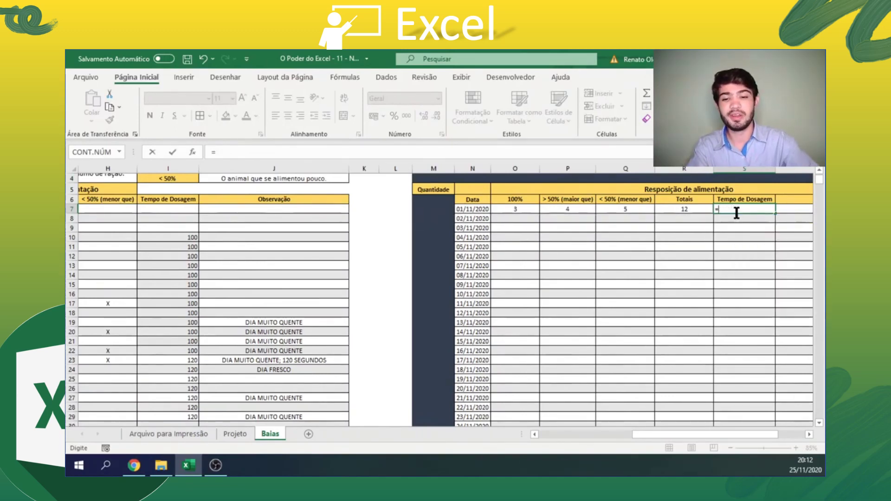
key("Escape")
- Check the "Média de tempo de dosagem por dia" plan on Projeto and start a MÉDIASE formula in Baias cell S7 with column E as its range
left_click(235, 433)
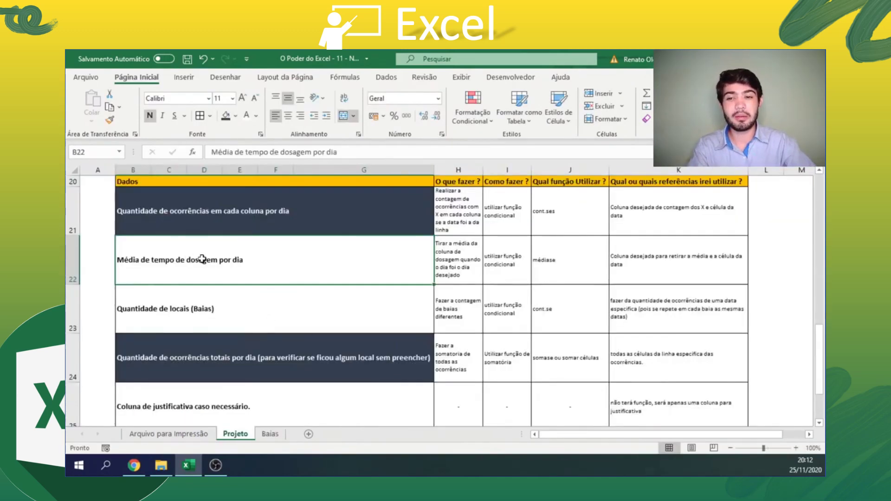
left_click(265, 435)
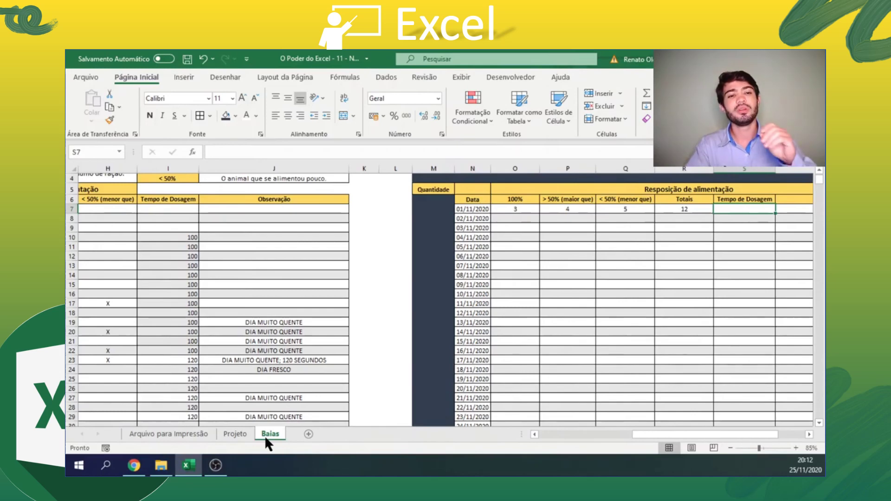
type("=média")
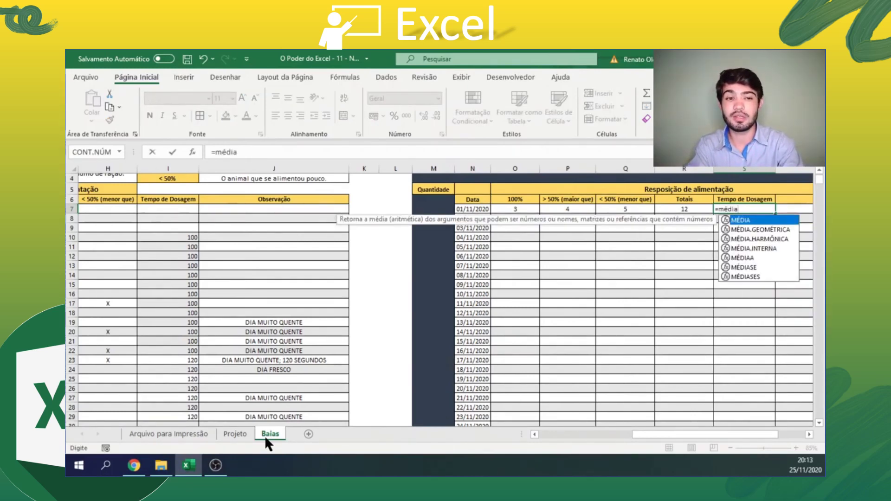
type("se")
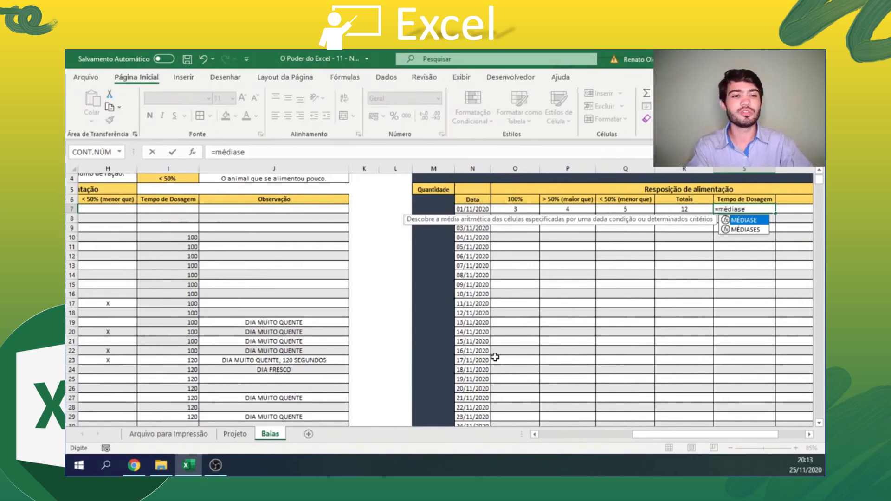
type("(")
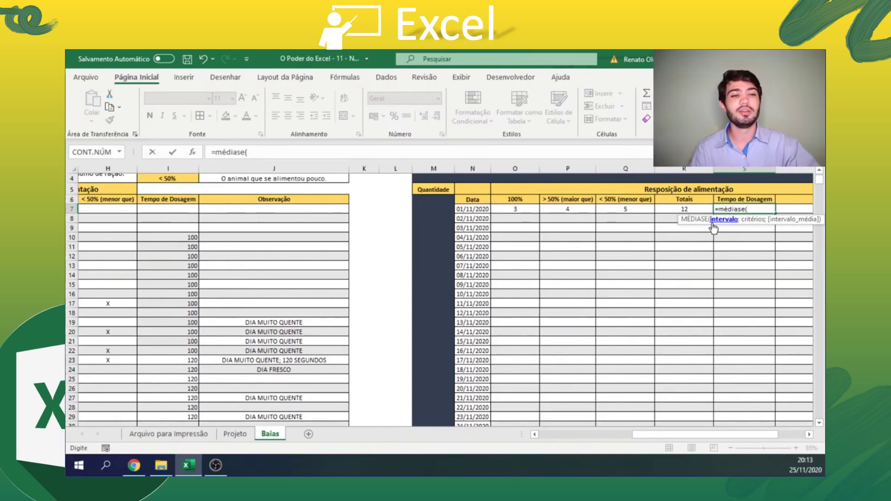
left_click_drag(677, 431, 719, 402)
left_click(263, 170)
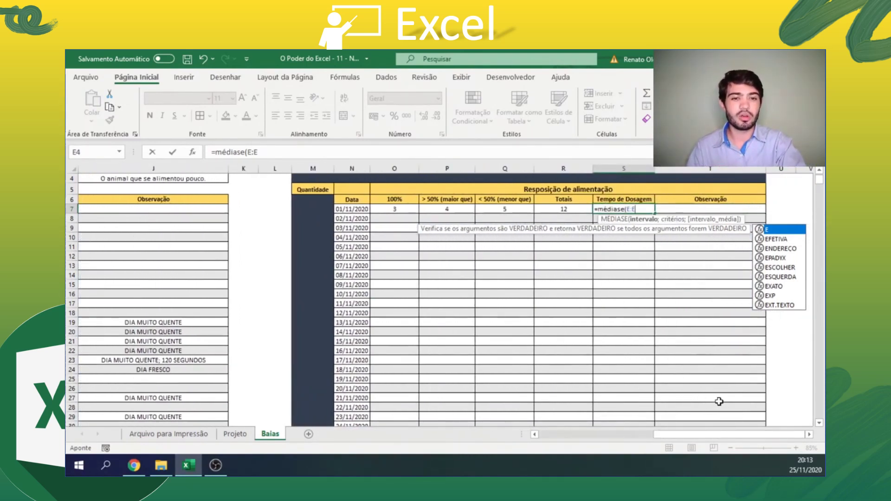
- Complete the S7 formula with date cell N7 as criterion and Tempo de Dosagem column I as averaging range: =médiase(E:E;N7;I:I)
type(";")
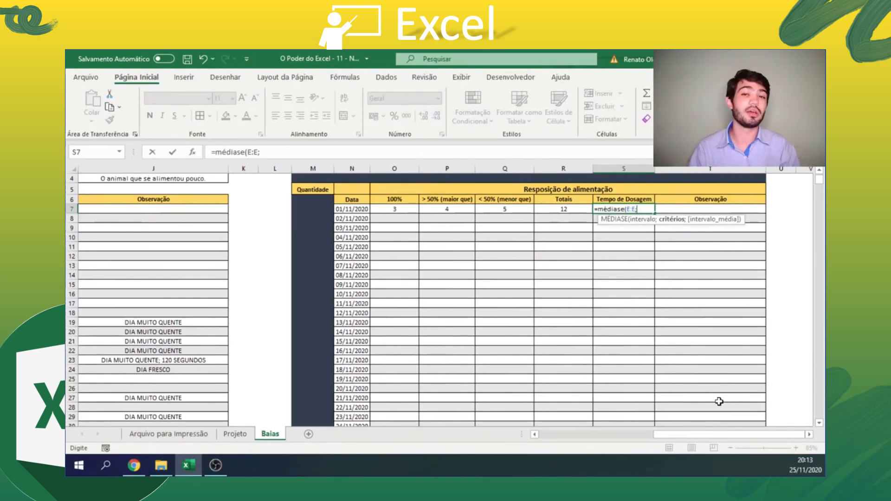
left_click(353, 209)
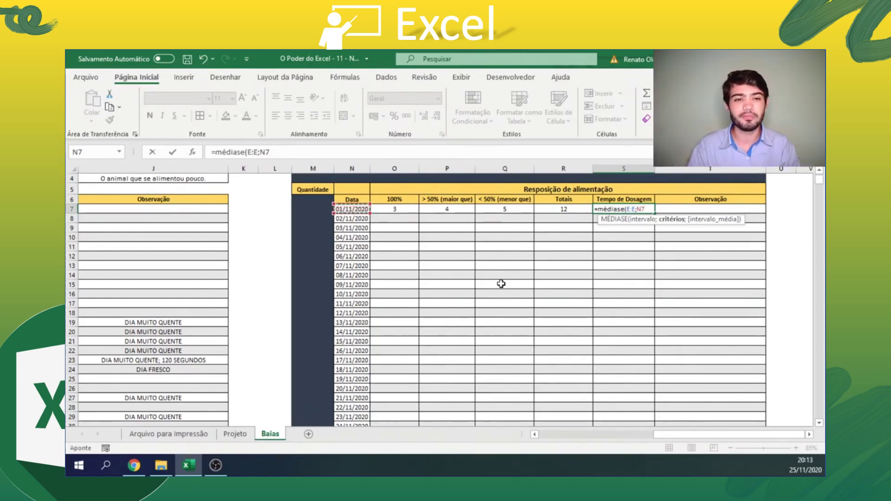
type(";")
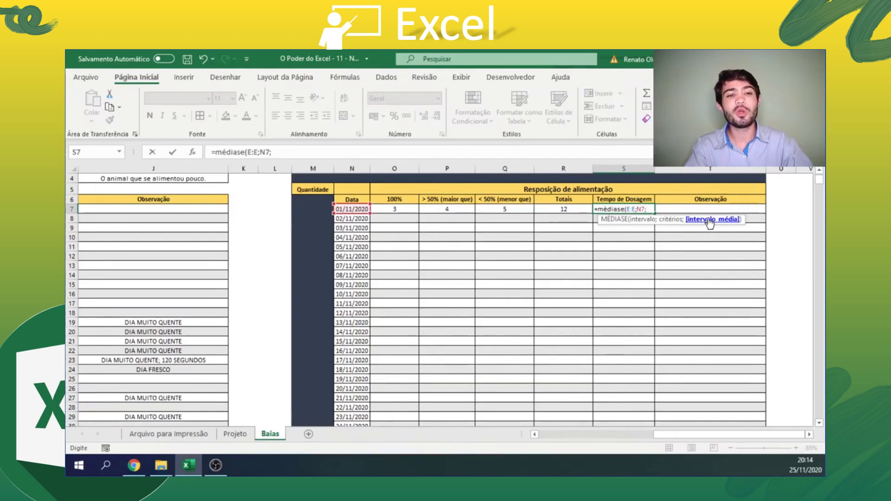
left_click_drag(655, 434, 623, 433)
left_click(224, 168)
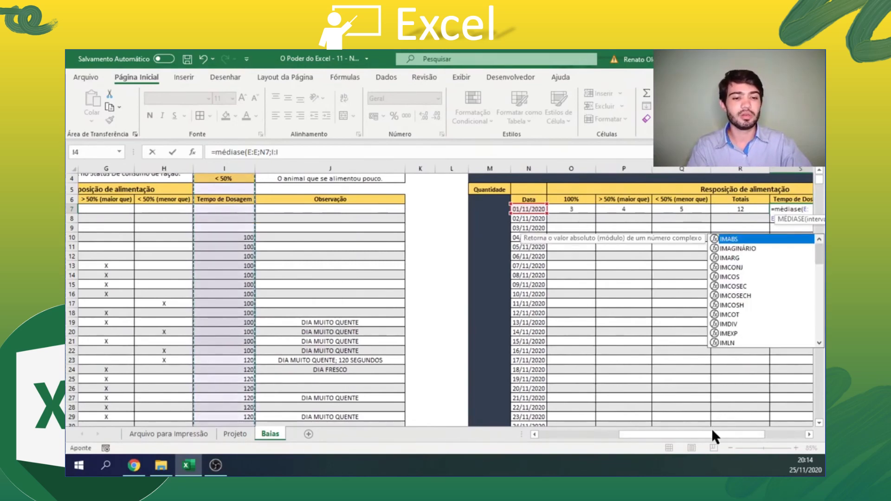
left_click_drag(713, 431, 734, 432)
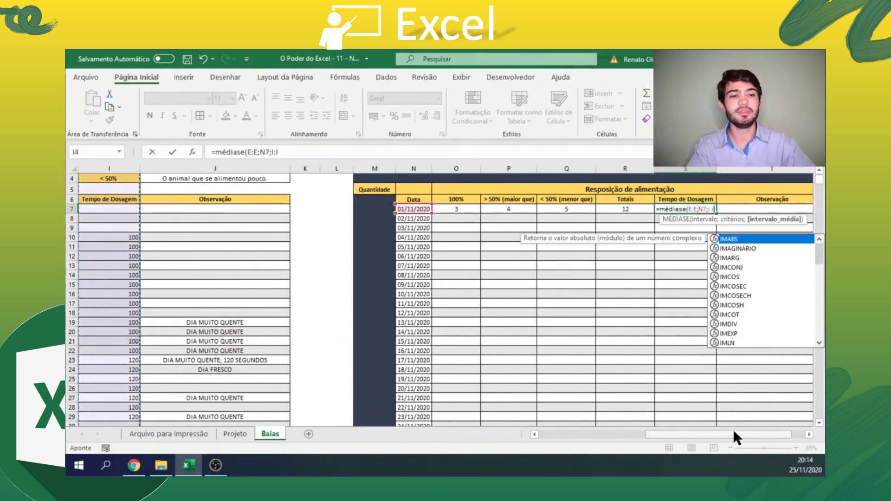
type(")")
key("Return")
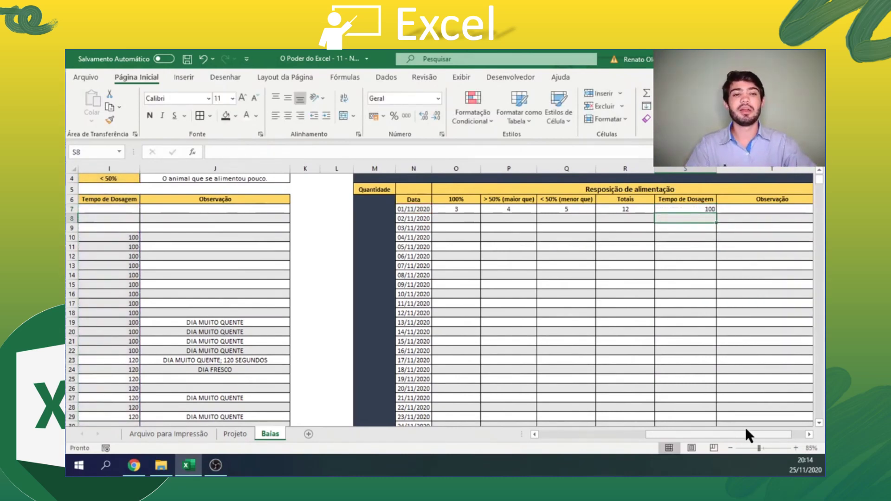
- Examine the Tempo de Dosagem column and the arguments of the MÉDIASE formula in S7, leaving the formula as it is
left_click(688, 210)
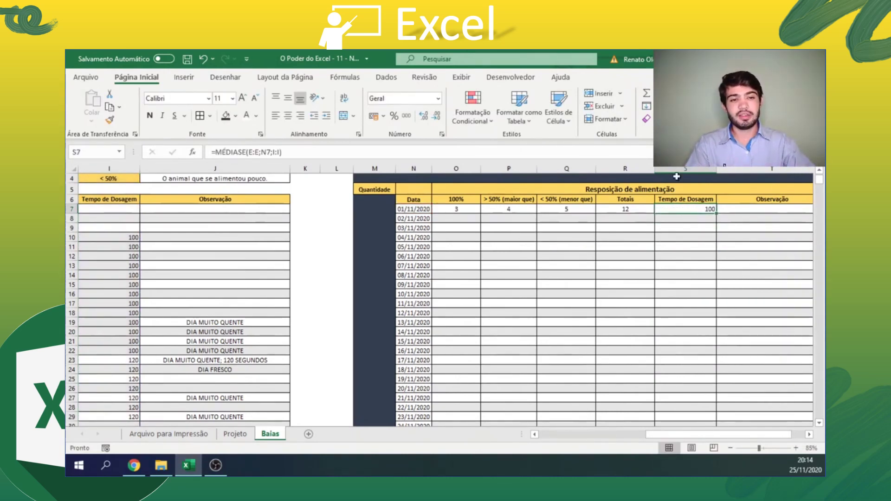
key("ctrl+space")
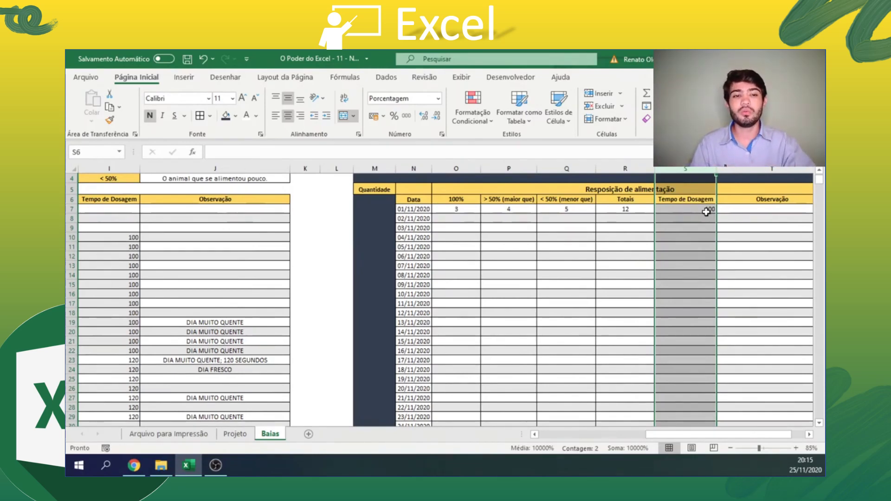
left_click(706, 211)
left_click(217, 150)
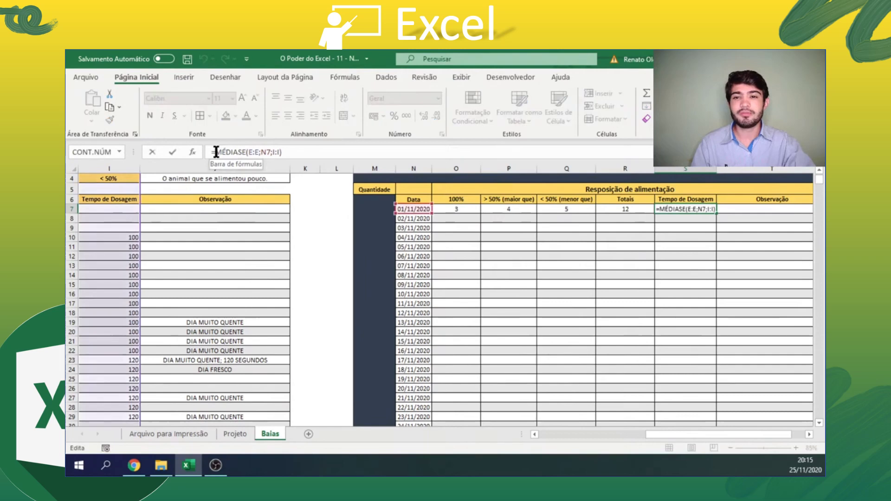
left_click_drag(215, 152, 289, 153)
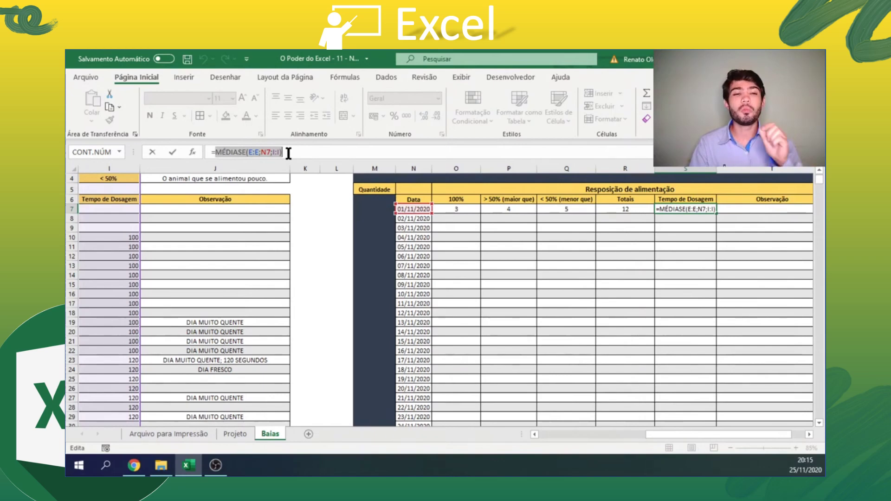
key("Return")
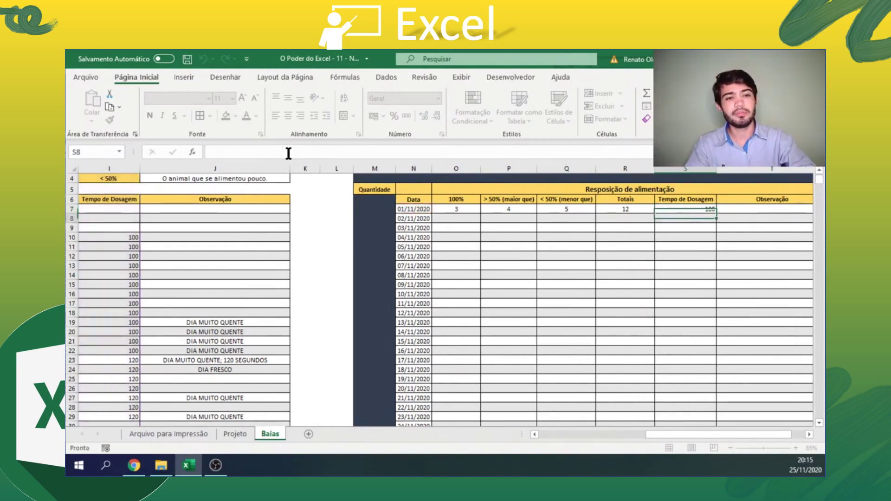
- Review the report's first-day results in O7:S7 and select the "Média de tempo de dosagem por dia" item (B22) on the Projeto sheet
left_click_drag(685, 208, 471, 208)
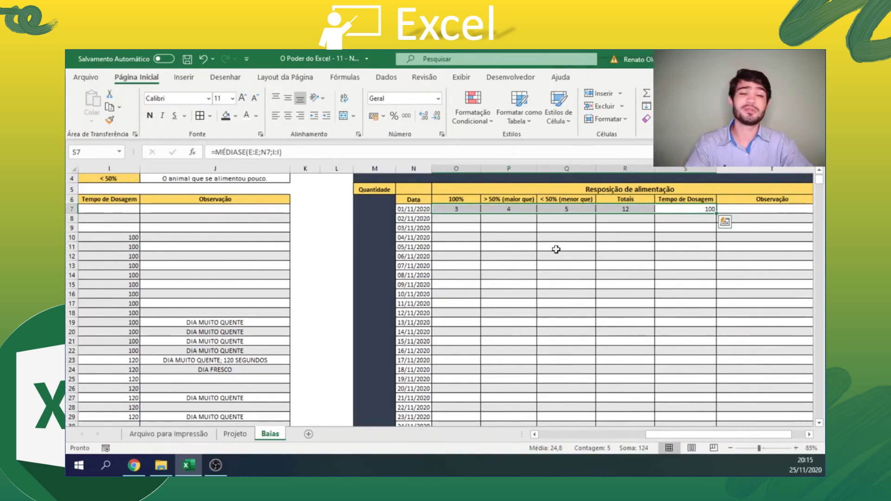
left_click(700, 232)
left_click(685, 209)
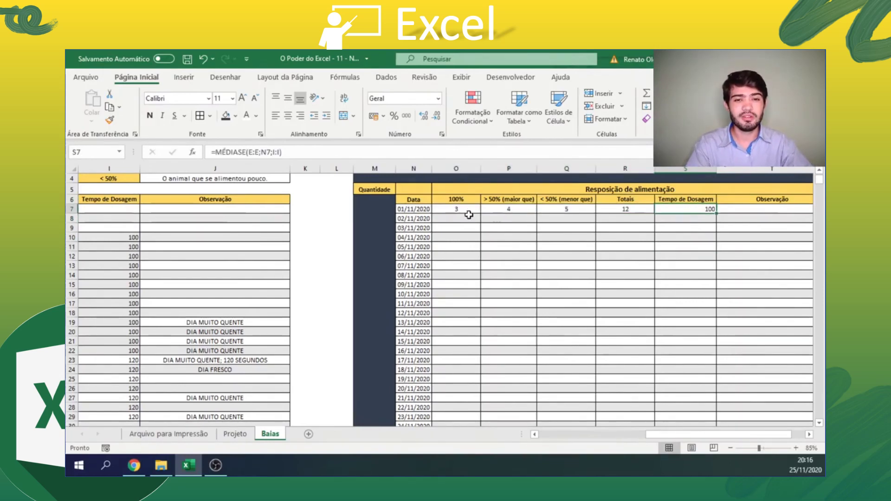
left_click(455, 210)
left_click(222, 437)
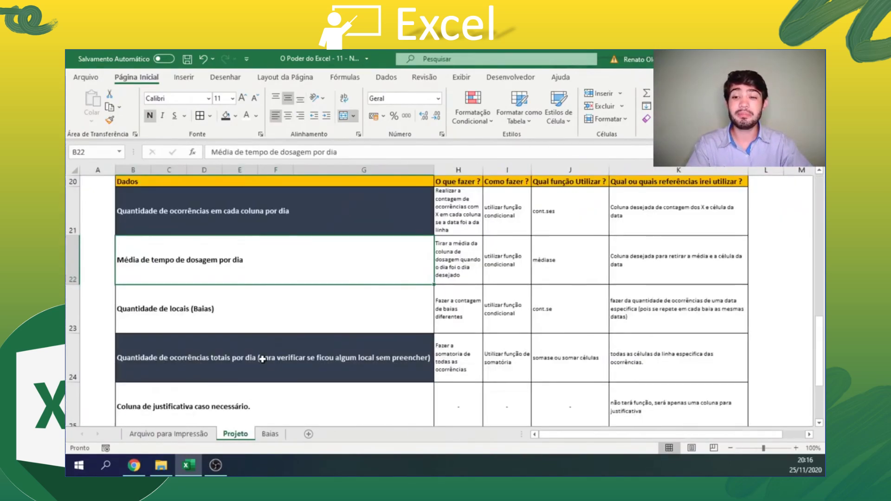
left_click(188, 263)
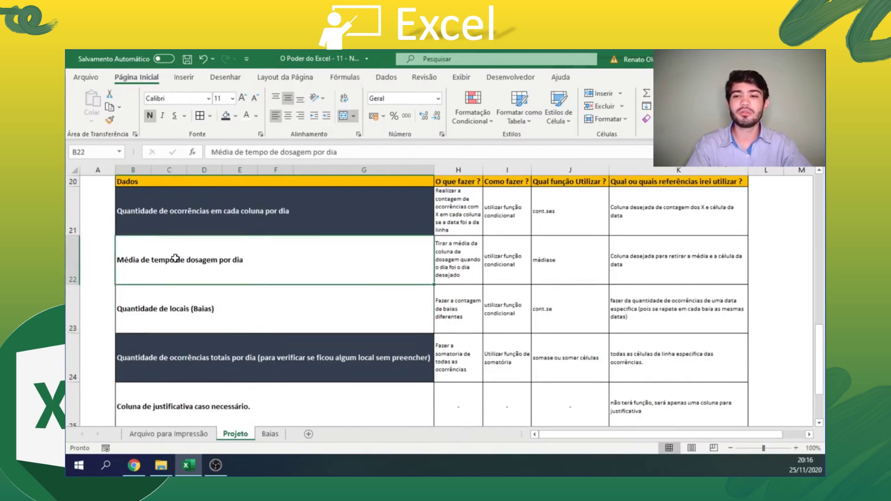
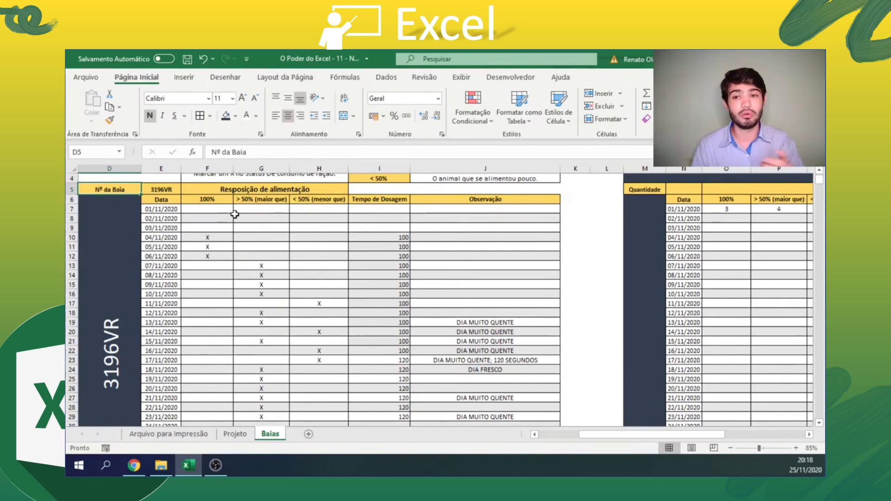
- Examine the Data column (E), its first date cell E7 and the "Nº da Baia" heading of bay 3196VR on the Baias sheet
left_click(166, 163)
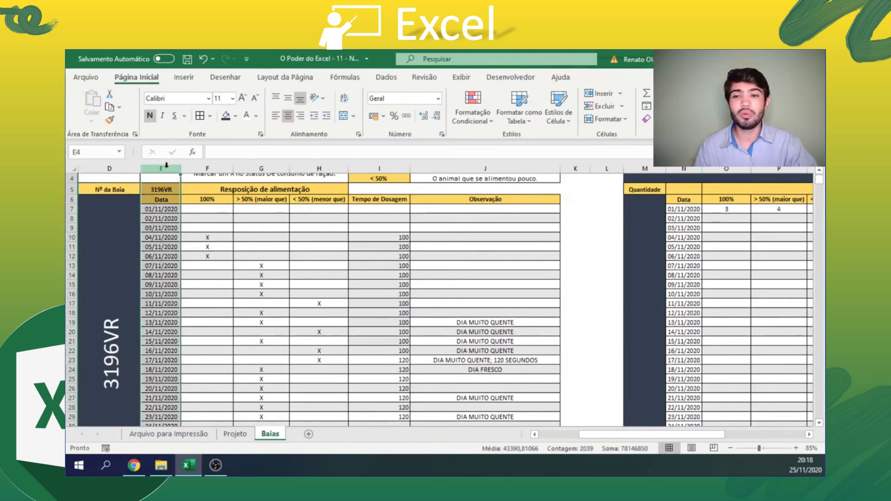
scroll(230, 256, "up", 1)
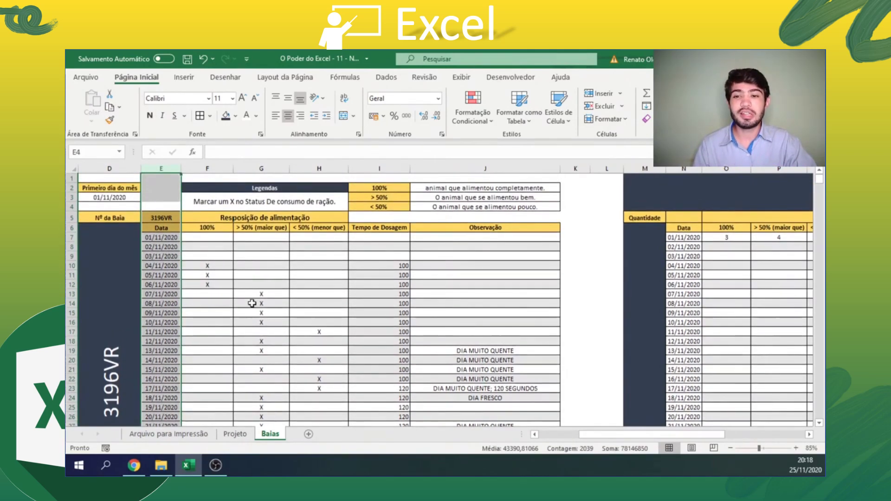
left_click(163, 229)
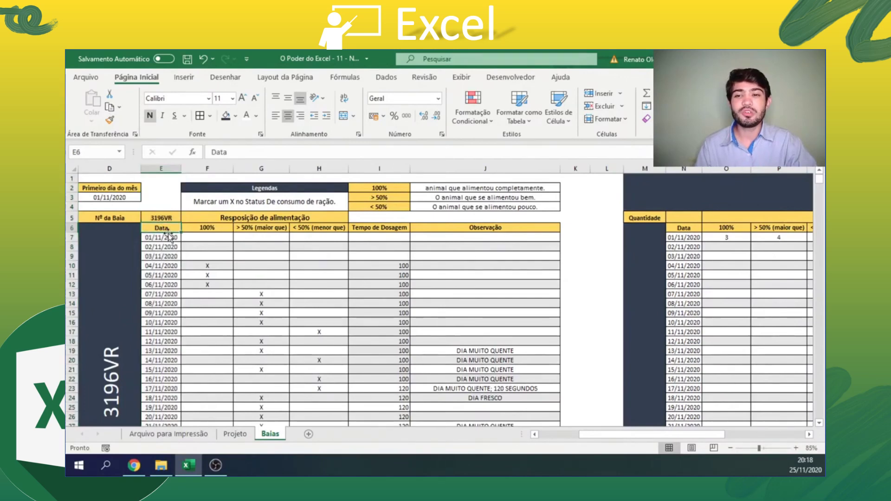
left_click(263, 276)
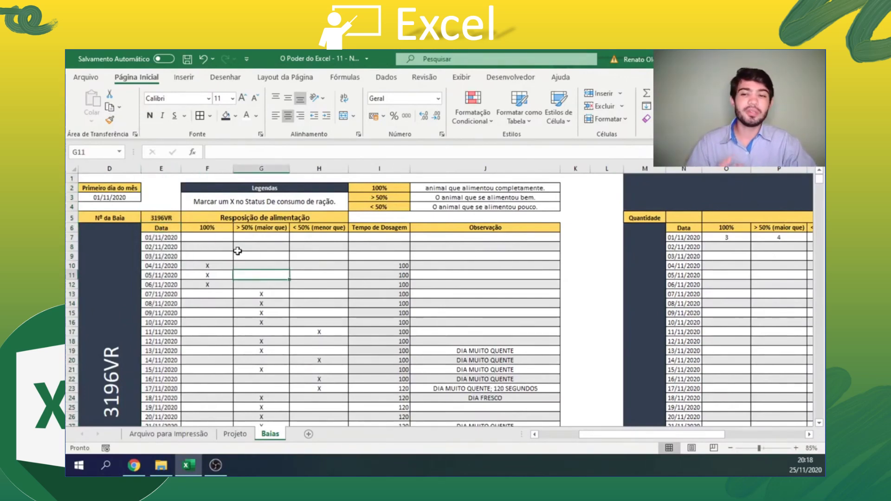
left_click(161, 168)
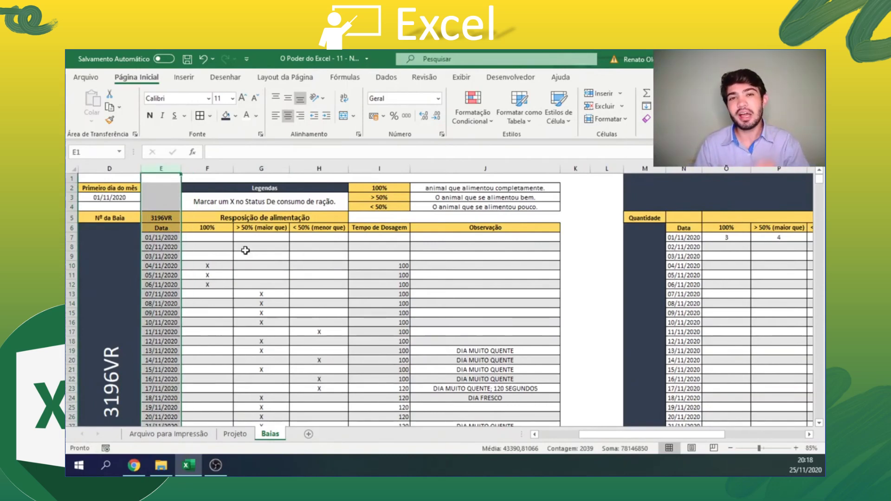
left_click(166, 239)
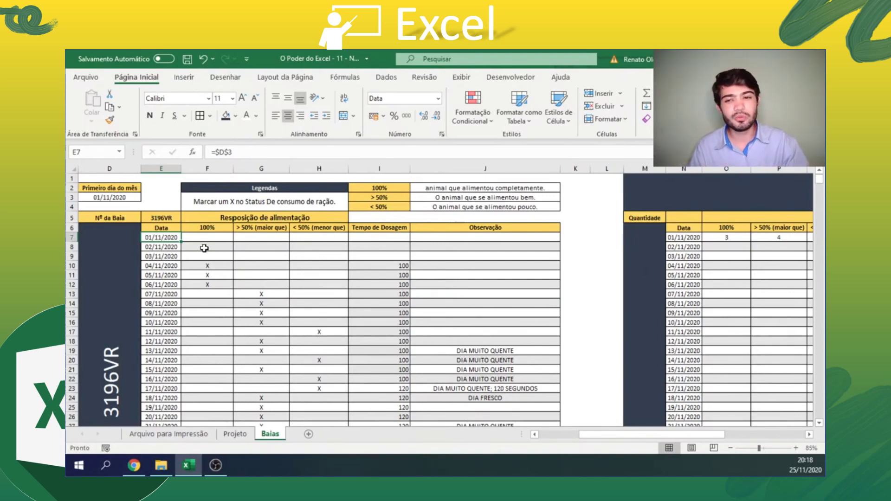
left_click(116, 221)
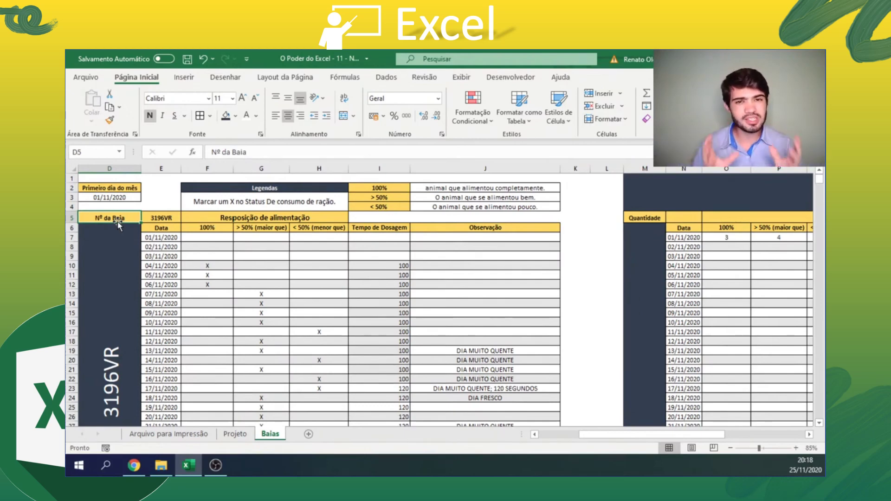
- Compare the first date of bay 3197VR (E42) with the "Primeiro dia do mês" cell (D3) to see how dates repeat in each bay
scroll(153, 239, "down", 8)
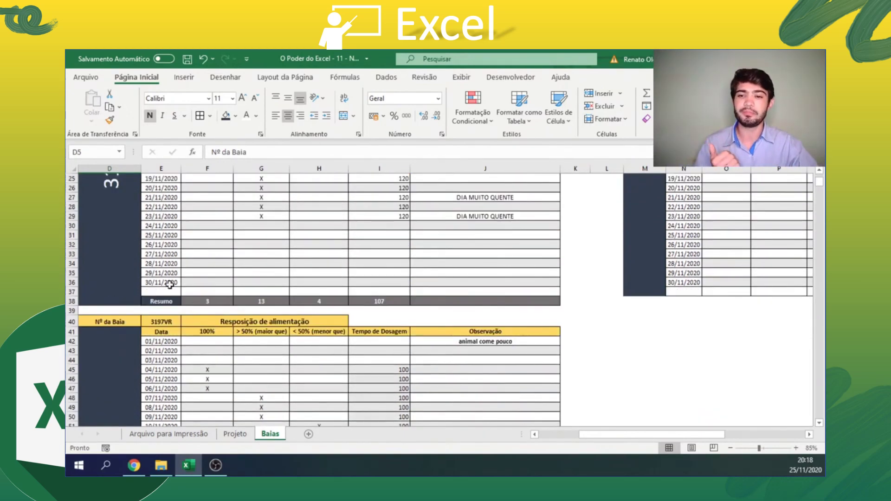
left_click(118, 322)
scroll(274, 320, "down", 1)
scroll(184, 310, "down", 1)
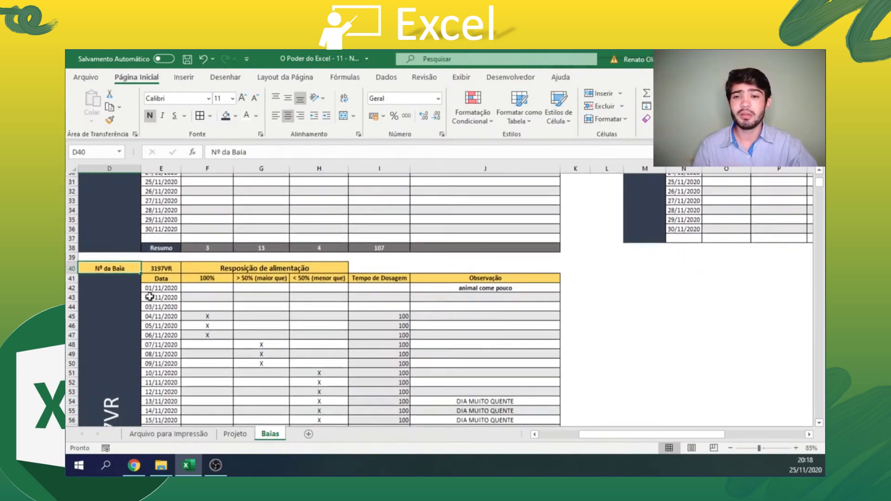
left_click(171, 277)
left_click(173, 286)
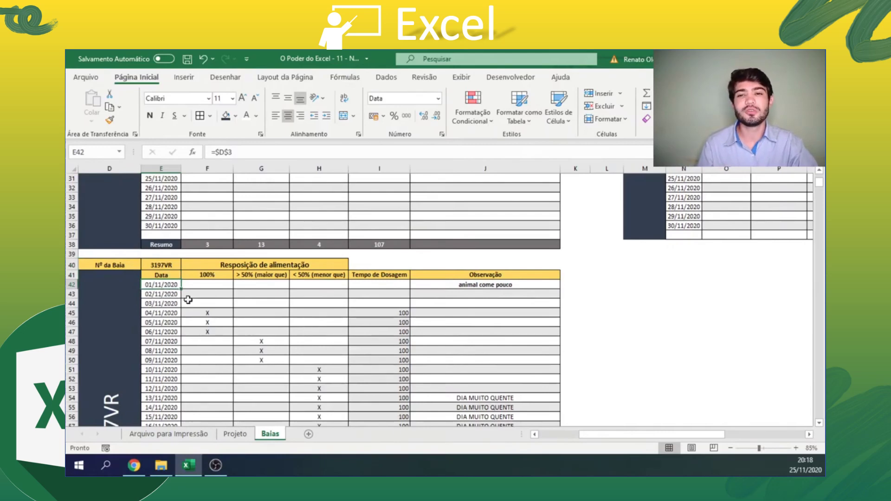
scroll(255, 214, "up", 10)
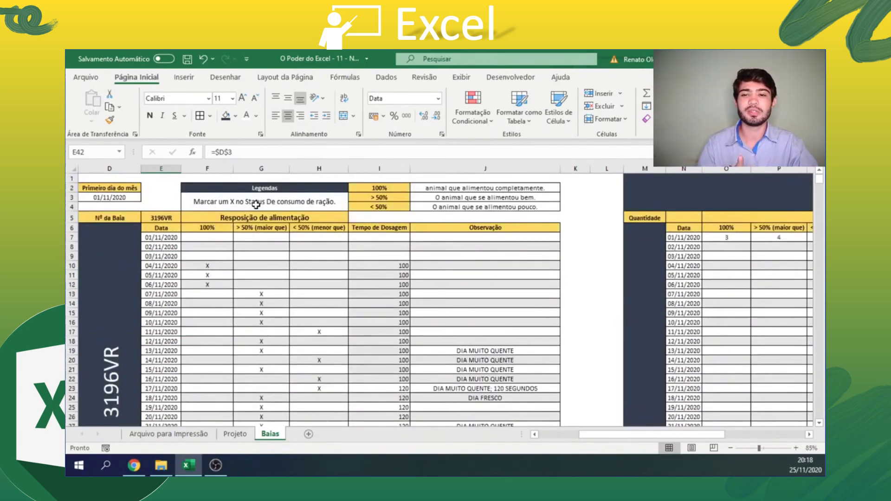
left_click(109, 197)
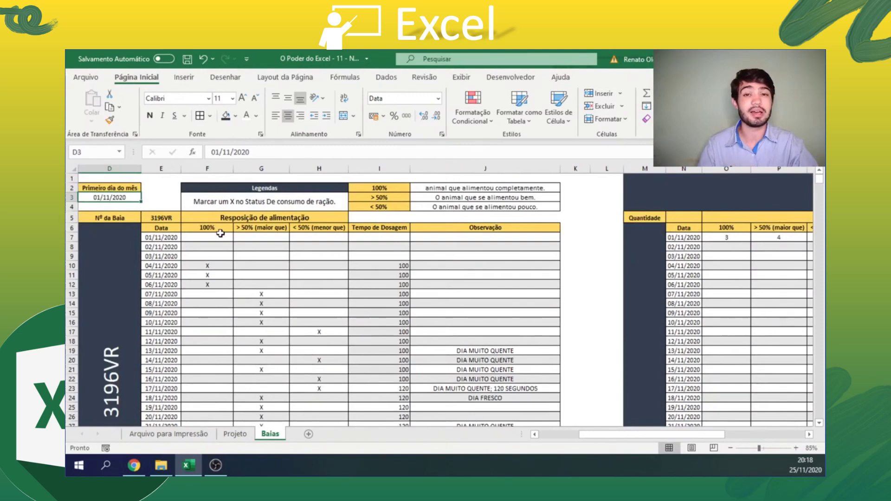
scroll(161, 331, "down", 5)
scroll(160, 390, "down", 5)
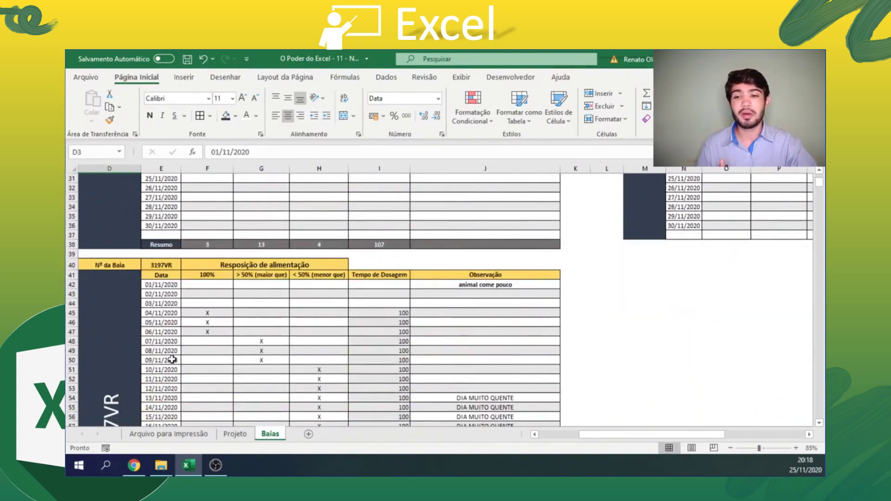
- Examine the date formulas in E43 and E7, the bay number cell E5, and columns D and E with the repeated Data heading
left_click(159, 294)
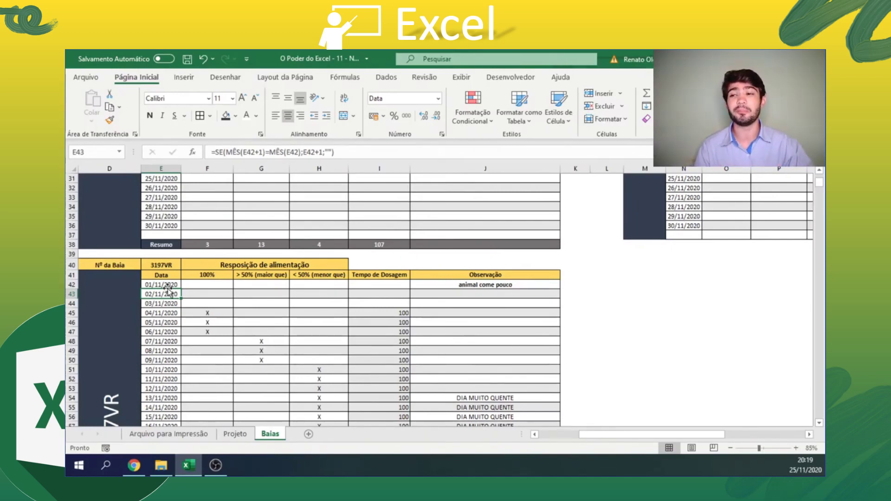
left_click(411, 233)
scroll(407, 232, "up", 2)
scroll(407, 232, "up", 8)
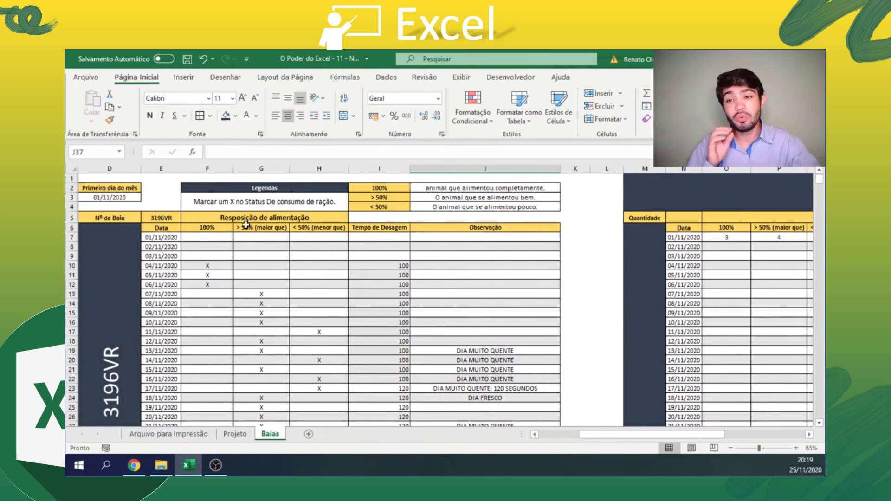
left_click(154, 216)
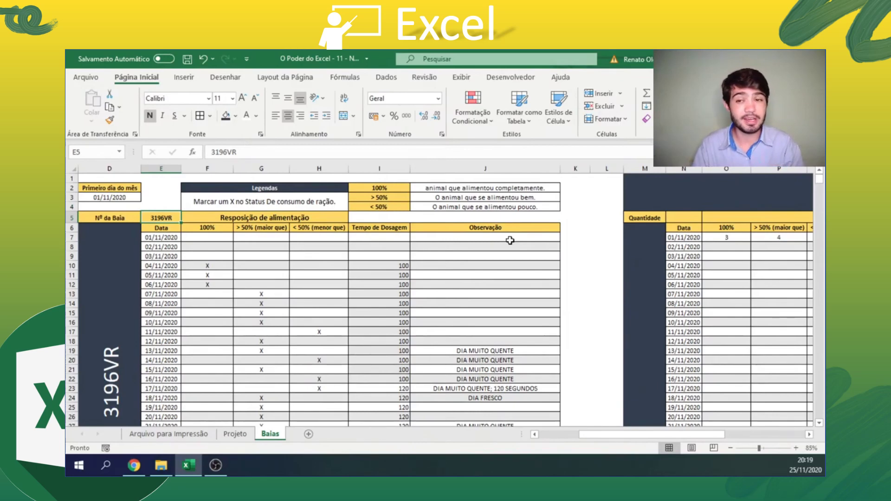
left_click(111, 168)
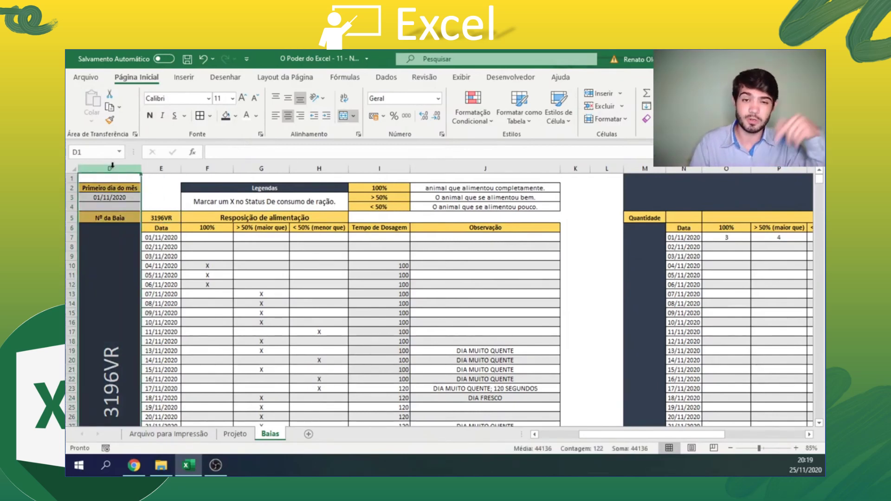
left_click(98, 220)
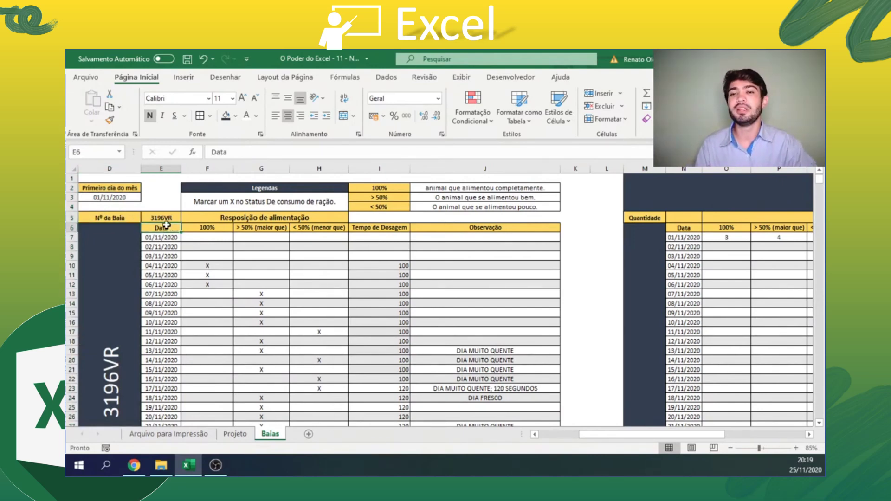
left_click(161, 168)
left_click(175, 228)
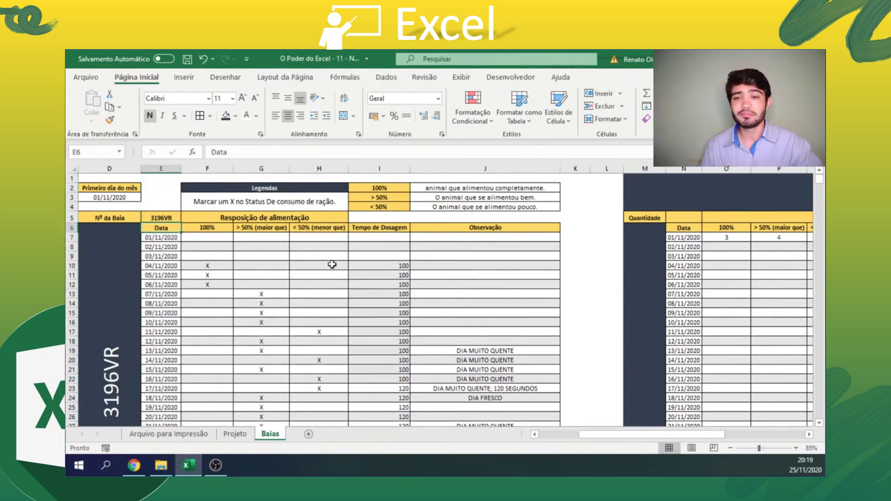
key("Down")
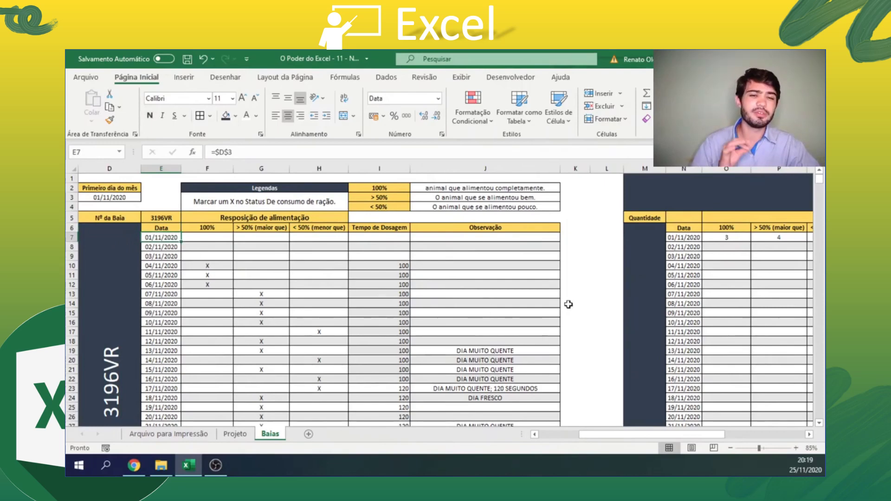
- Count the bays in the merged cell under Quantidade (M6) with the formula =CONT.SE(E:E;"Data")
left_click(655, 285)
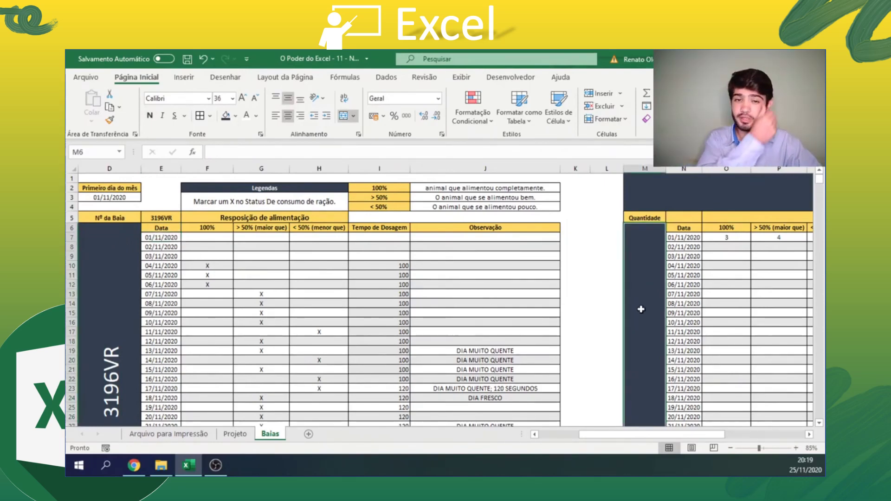
scroll(641, 309, "down", 2)
scroll(641, 309, "up", 2)
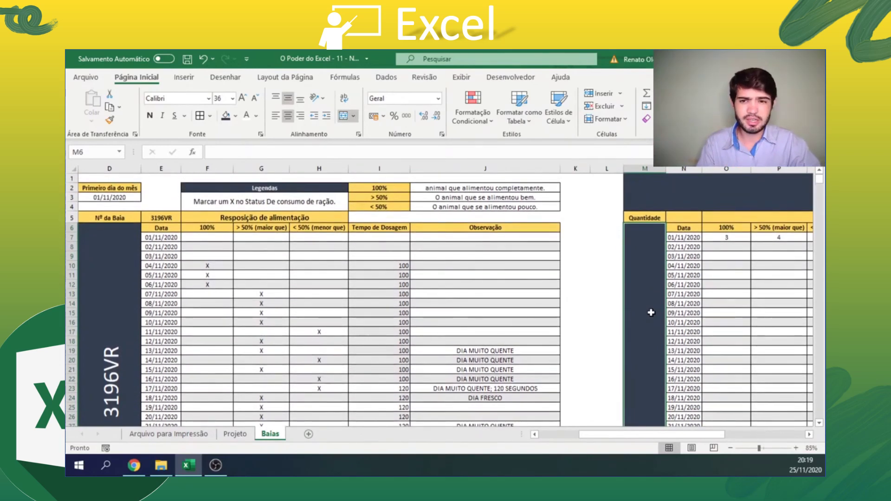
type("=c")
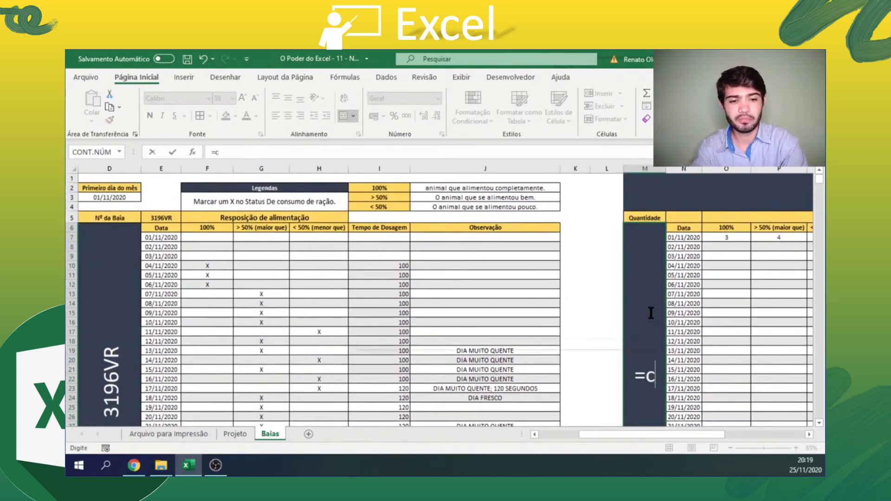
type("ont.se")
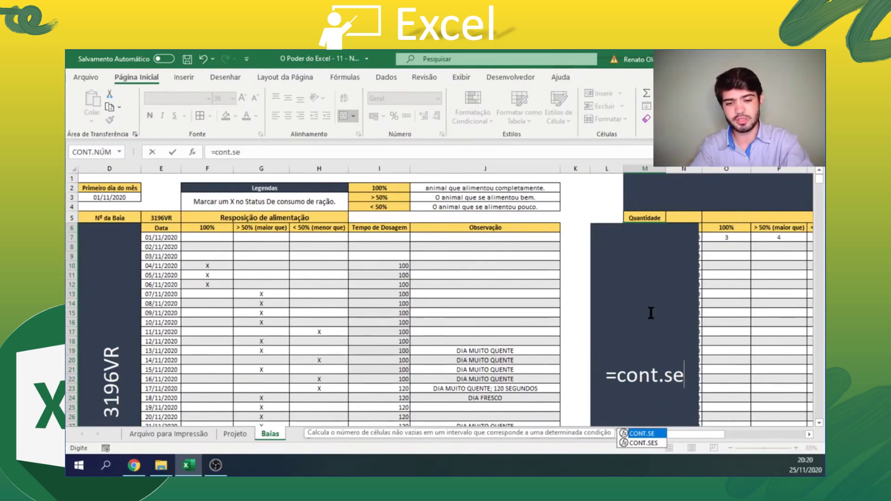
type("(")
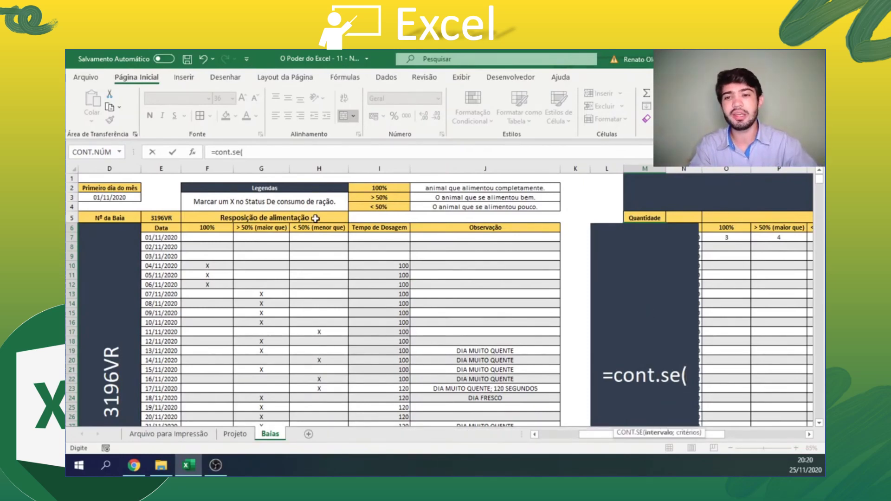
left_click(172, 169)
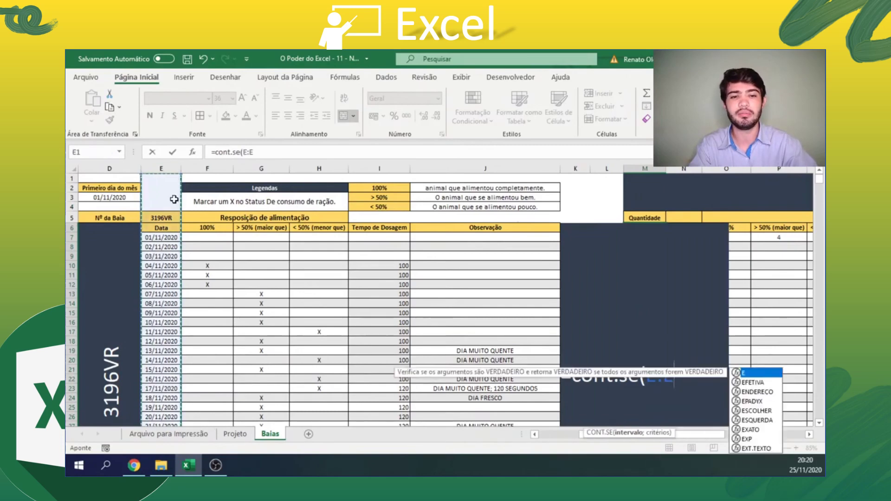
type(";")
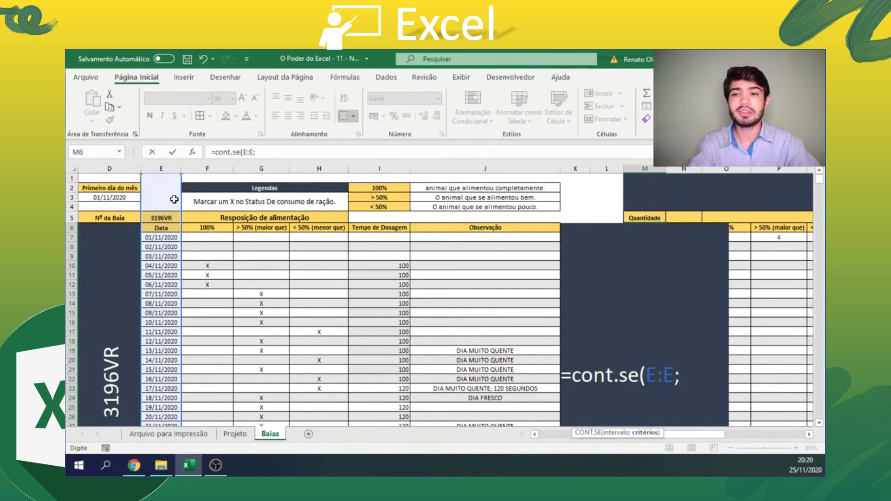
type("\"Data\"")
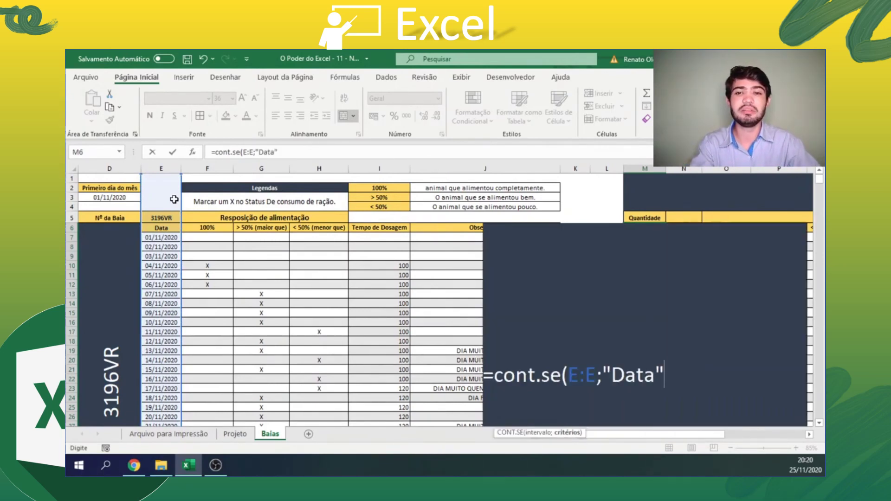
type(")")
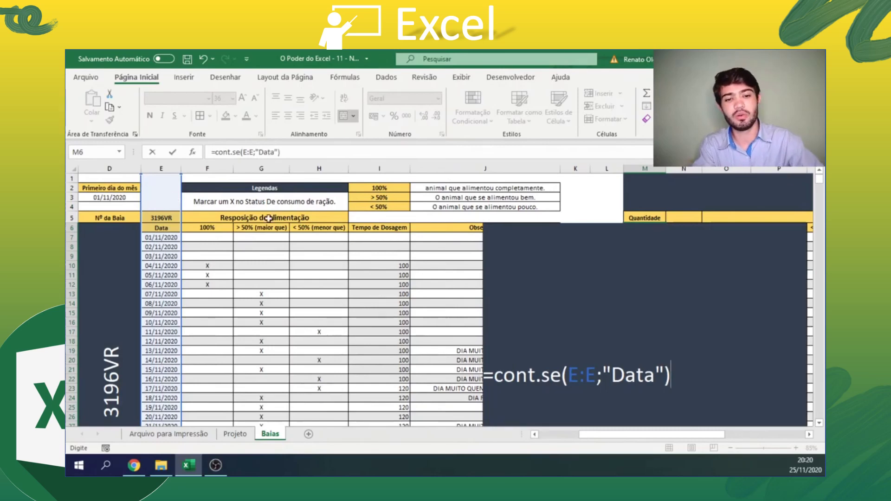
left_click_drag(602, 371, 664, 372)
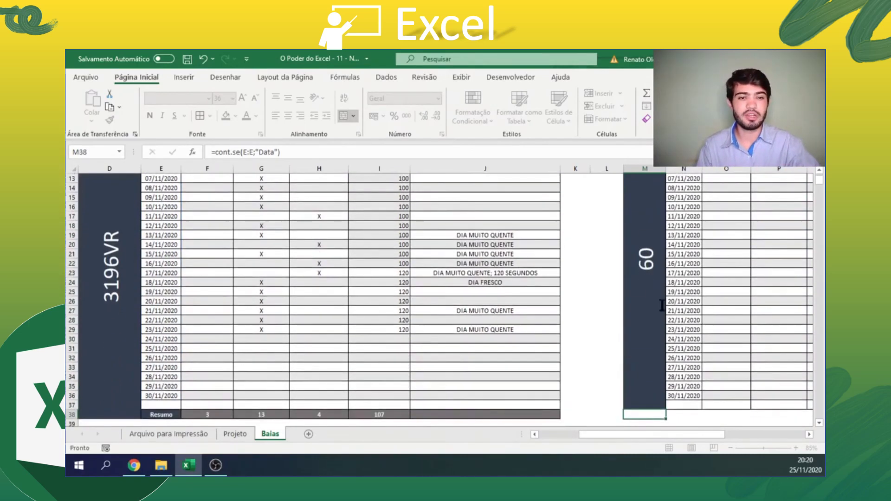
- Set the text orientation of the bay count in M6 to 0 degrees so it reads horizontally
scroll(648, 261, "up", 1)
left_click(649, 277)
scroll(649, 277, "up", 1)
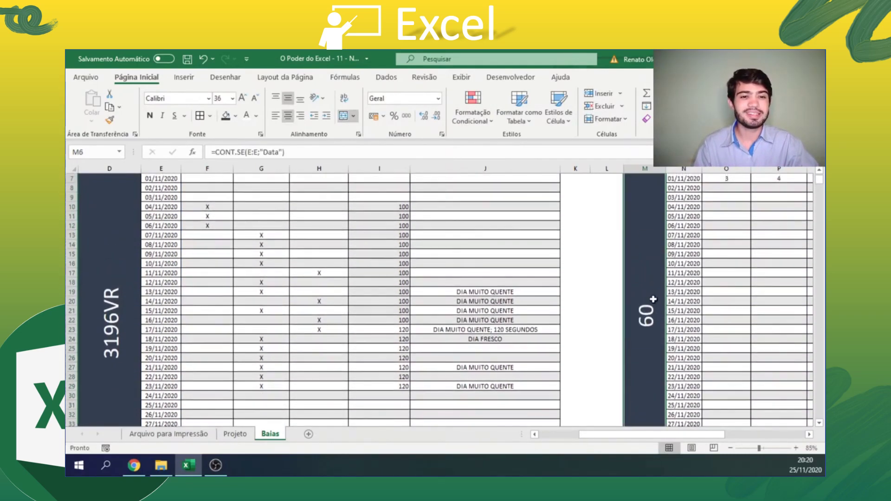
scroll(669, 316, "up", 1)
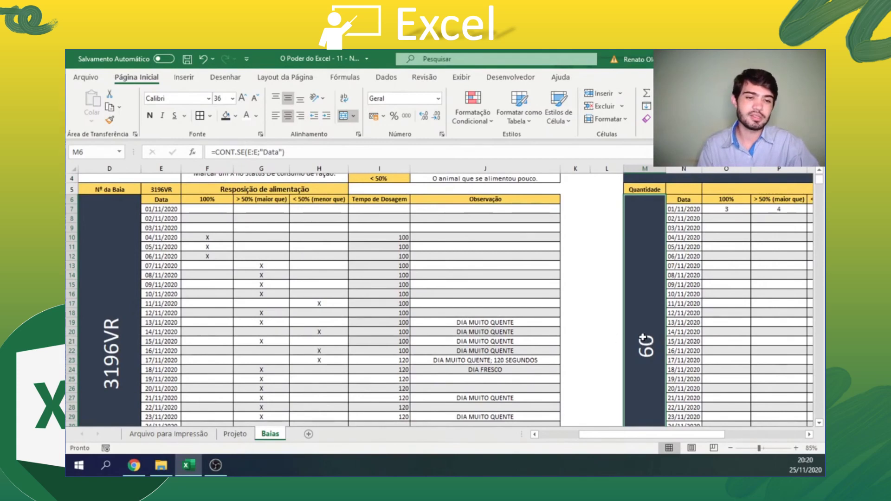
scroll(677, 337, "up", 1)
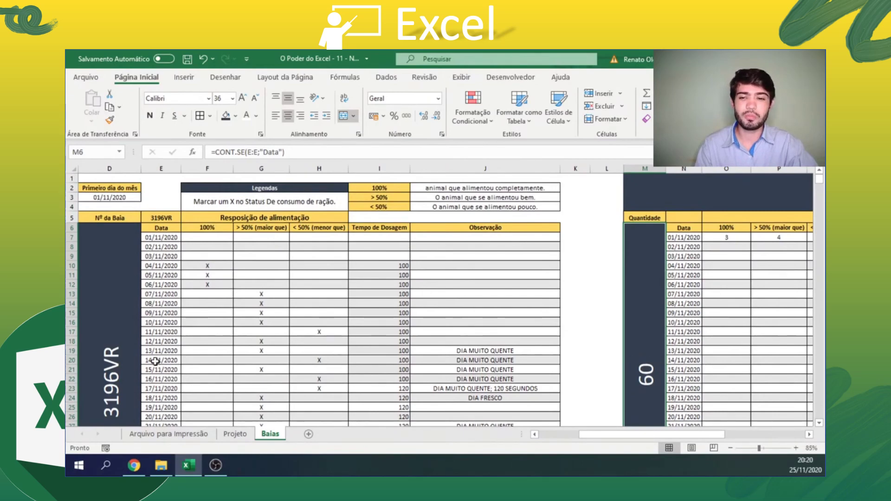
left_click(119, 359)
left_click(631, 351)
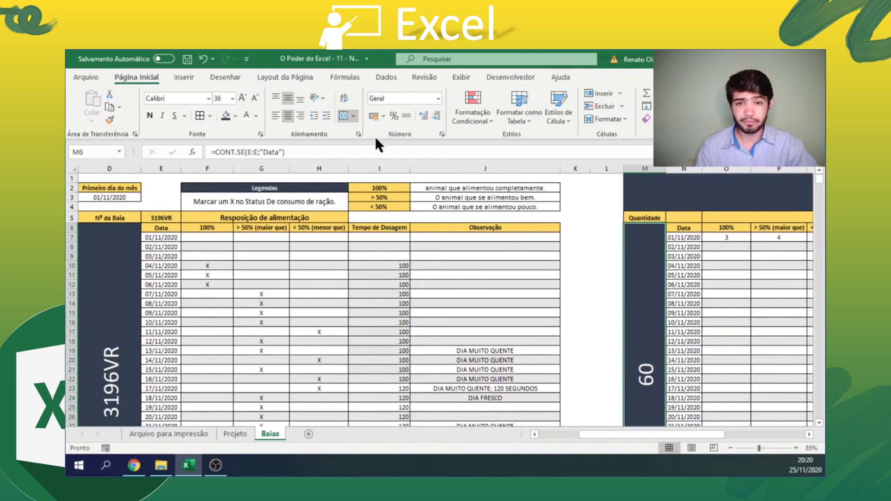
left_click(321, 96)
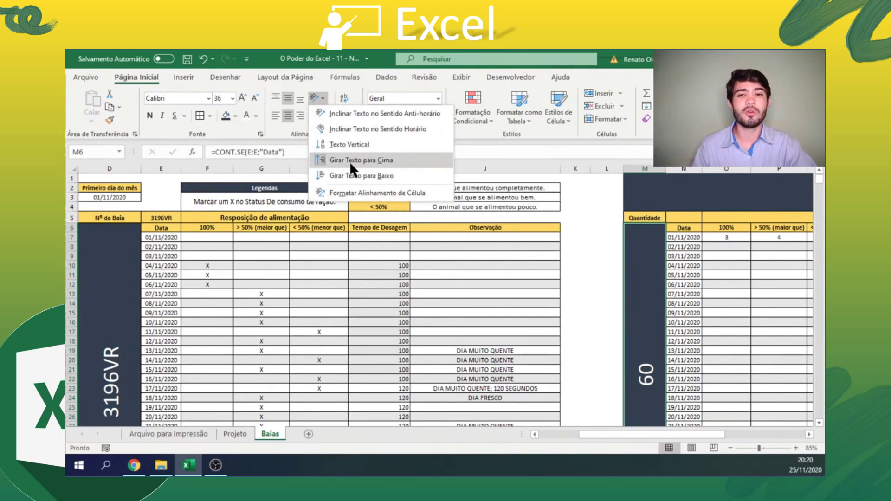
left_click(350, 193)
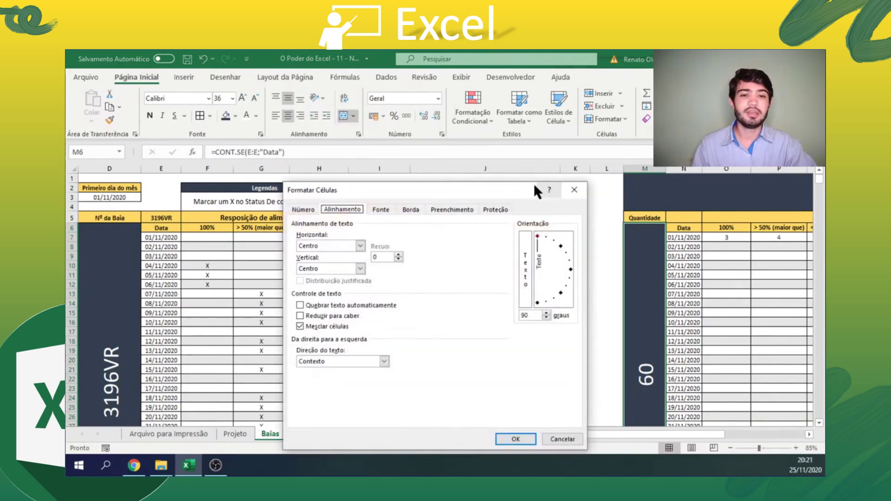
left_click_drag(496, 182, 370, 142)
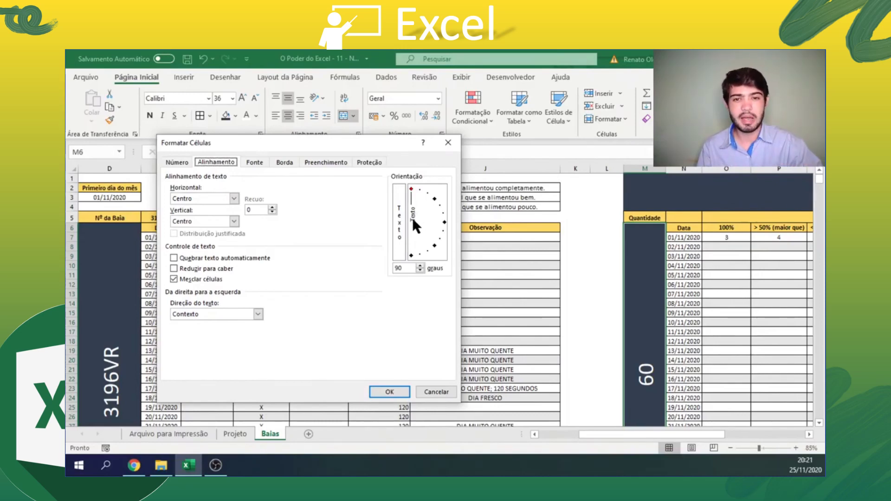
left_click(444, 222)
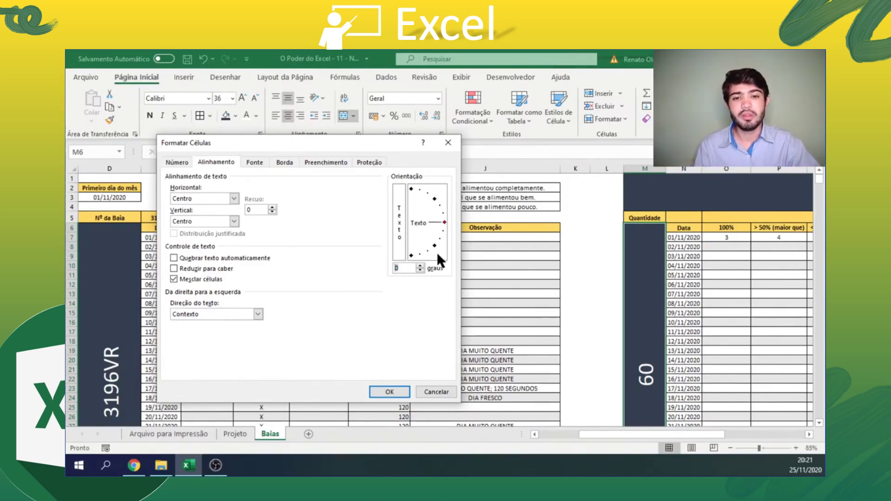
left_click(411, 254)
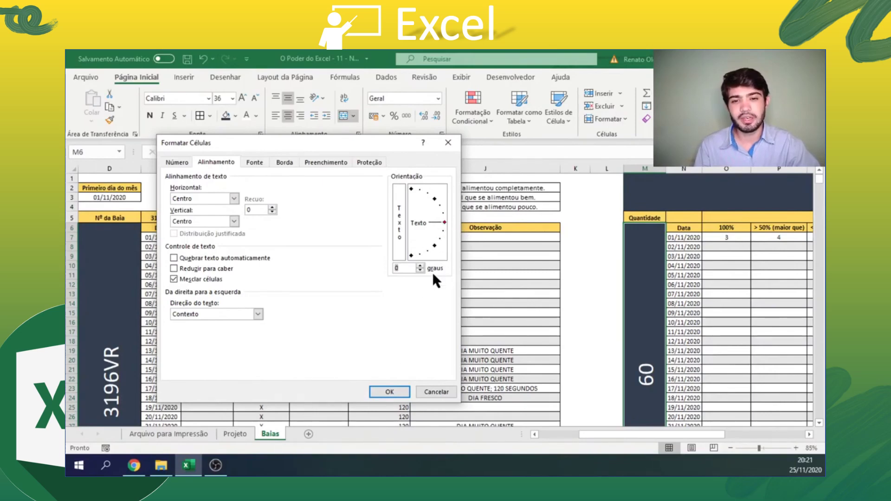
left_click(398, 391)
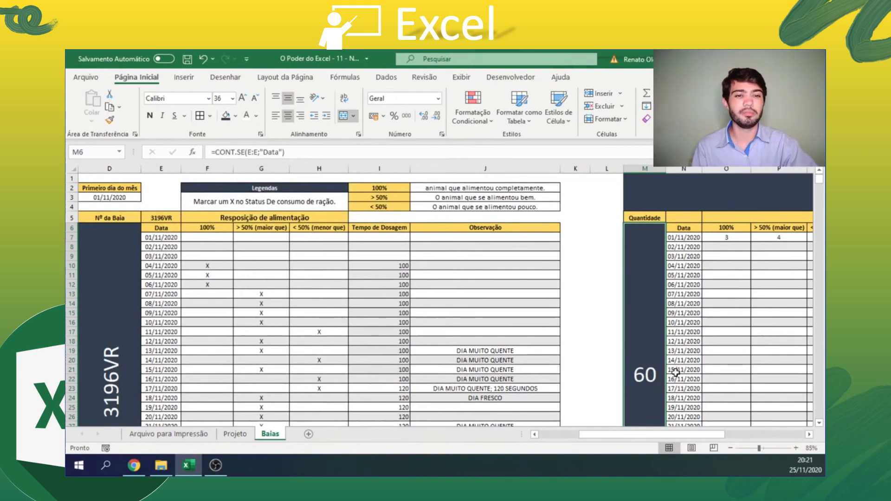
- Mark "Quantidade de locais (Baias)" (B23) on the Projeto sheet as finished with dark blue fill and white text
left_click(684, 332)
left_click_drag(689, 434, 761, 435)
left_click(236, 434)
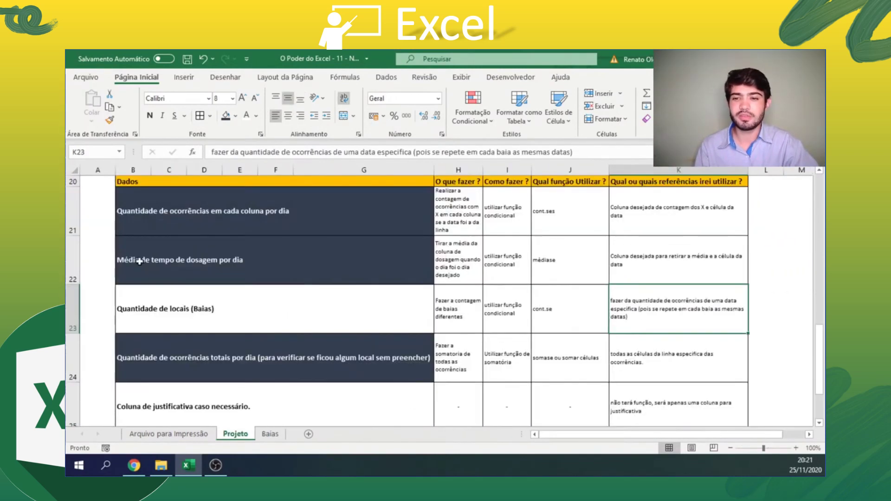
left_click(168, 308)
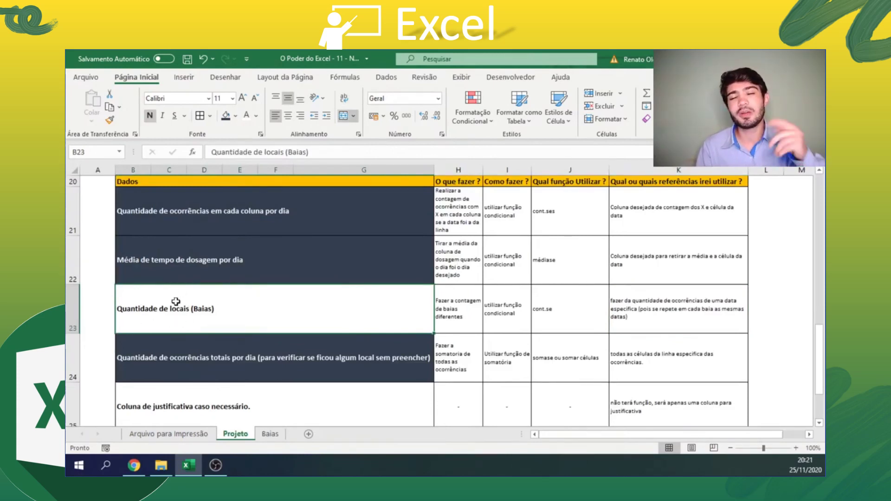
left_click(225, 116)
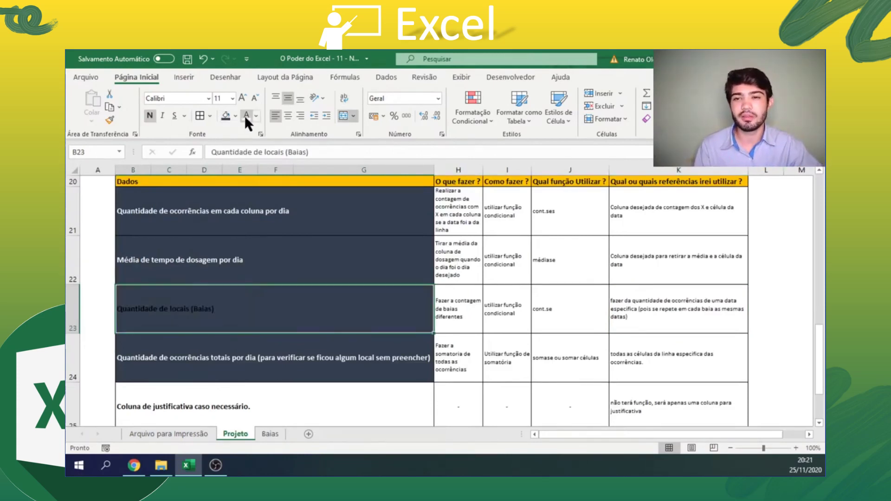
left_click(245, 116)
- Mark "Coluna de justificativa caso necessário." (B25) as finished with dark blue fill and white text
scroll(201, 297, "down", 1)
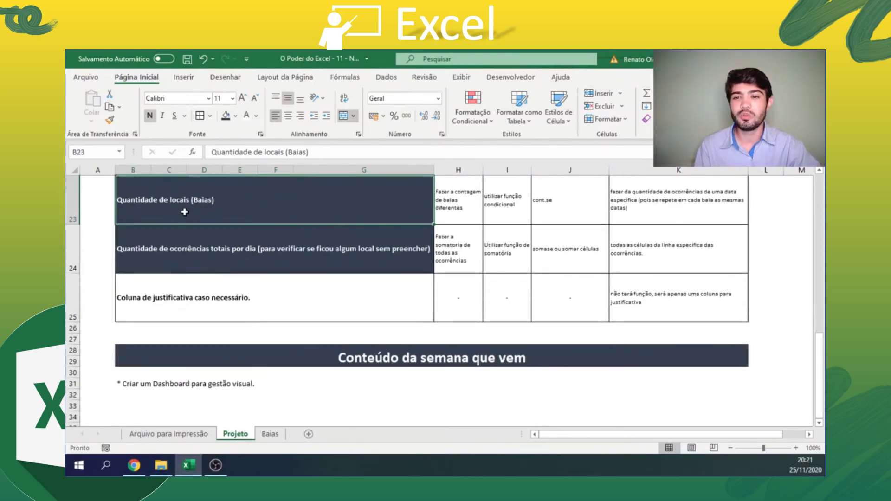
scroll(184, 241, "up", 1)
left_click(166, 387)
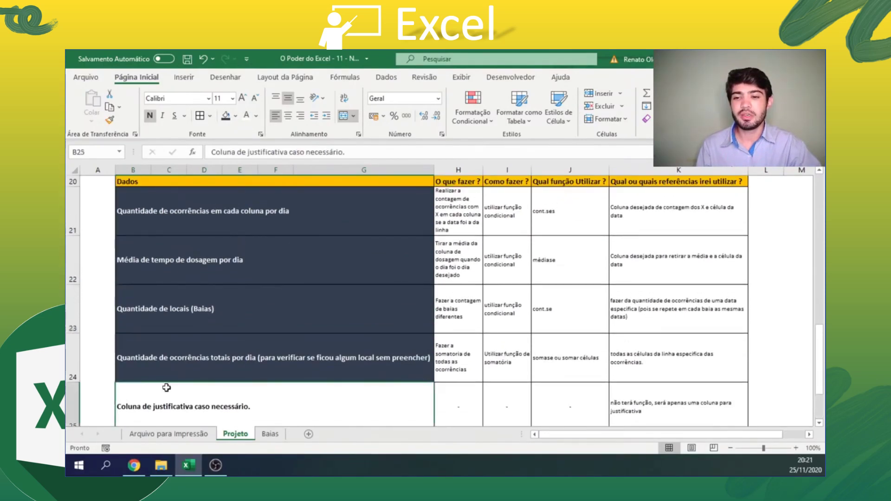
left_click(225, 116)
scroll(247, 116, "down", 1)
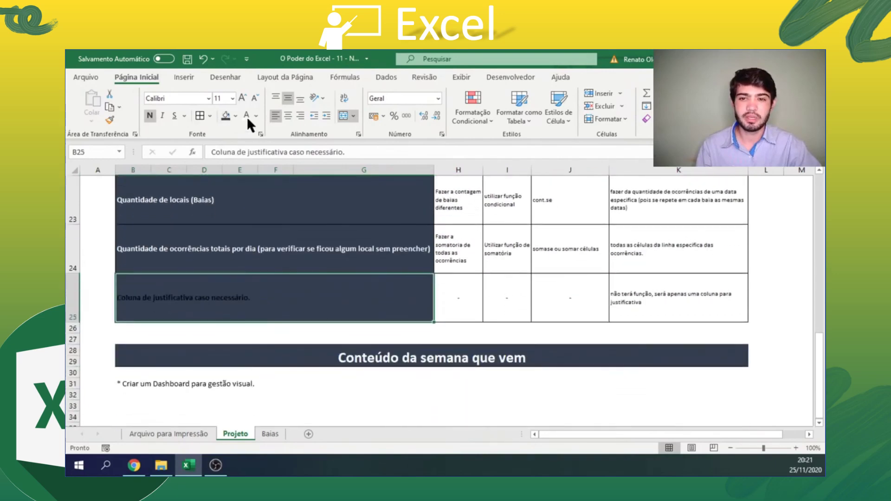
left_click(246, 115)
- Select the Observação column of Relatório Geral from T6 to T16 on the Baias sheet
left_click(270, 434)
left_click(695, 227)
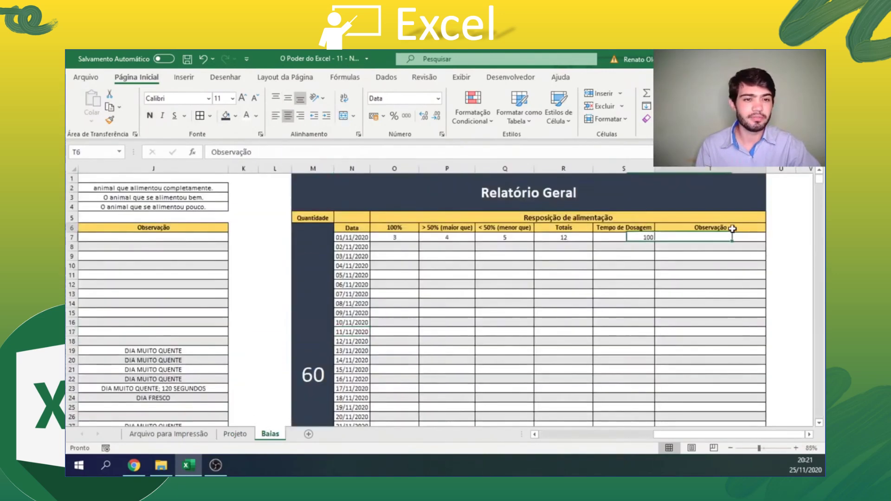
left_click_drag(710, 227, 712, 312)
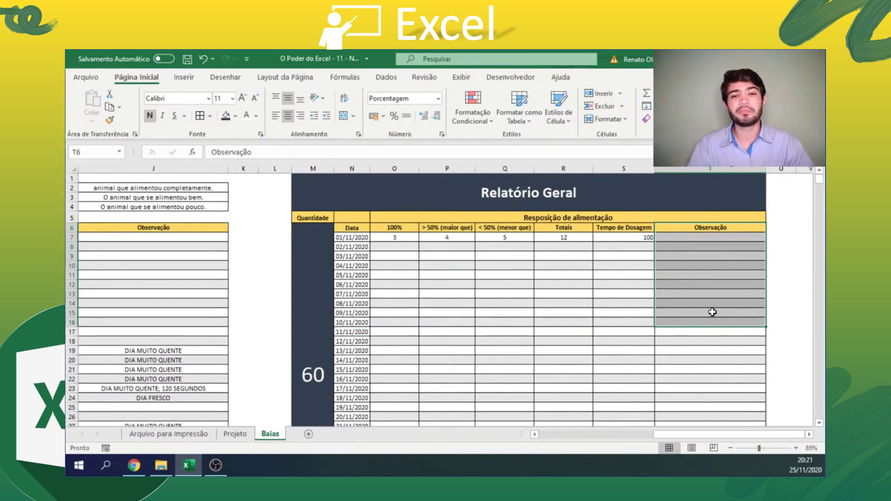
- Copy the 01/11/2020 report formulas in O7:S7 of Relatório Geral on the Baias sheet
left_click_drag(401, 237, 610, 234)
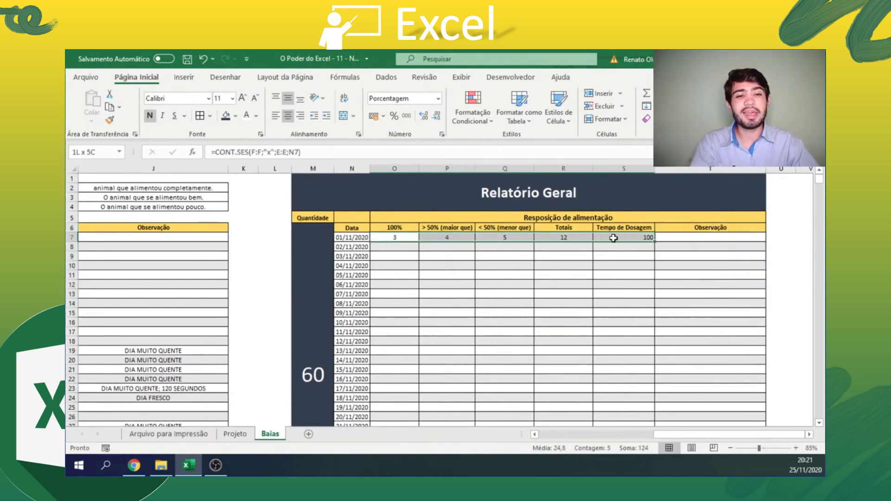
left_click(586, 273)
left_click_drag(392, 237, 651, 239)
scroll(572, 253, "down", 4)
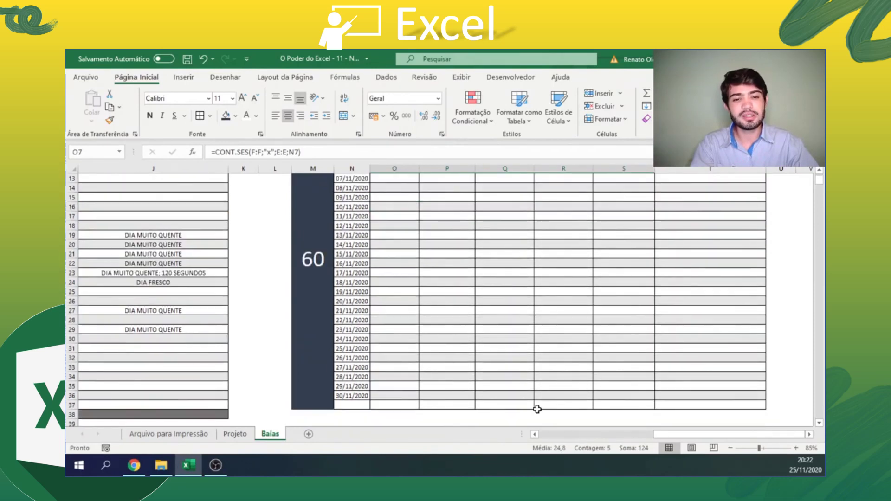
scroll(483, 268, "up", 3)
key("ctrl+c")
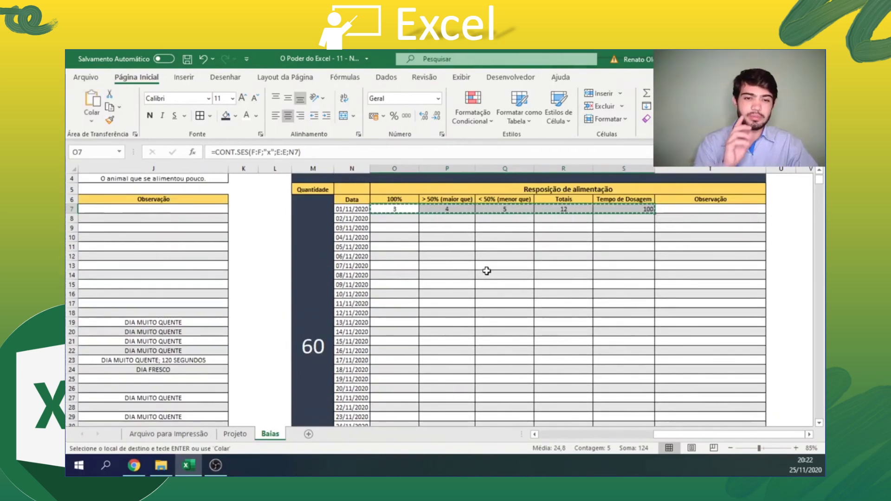
- Paste the copied row over O7:S37 of Relatório Geral with a normal paste and end copy mode
scroll(540, 298, "down", 1)
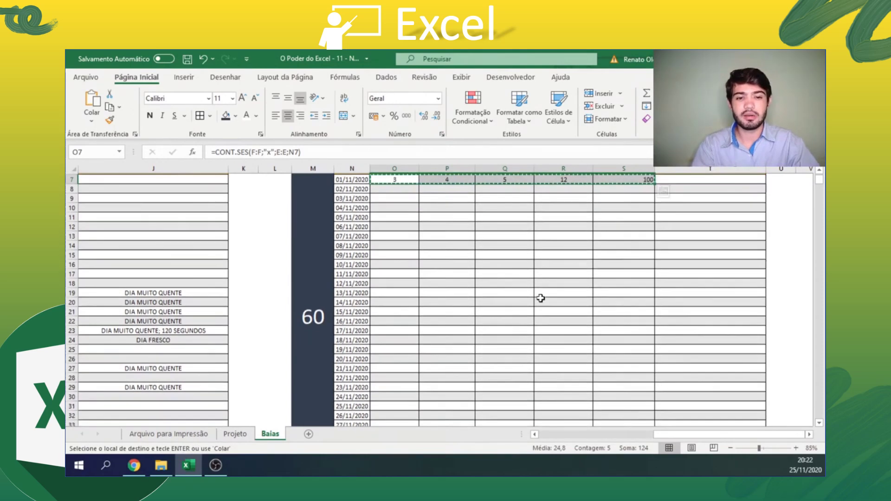
scroll(541, 298, "down", 3)
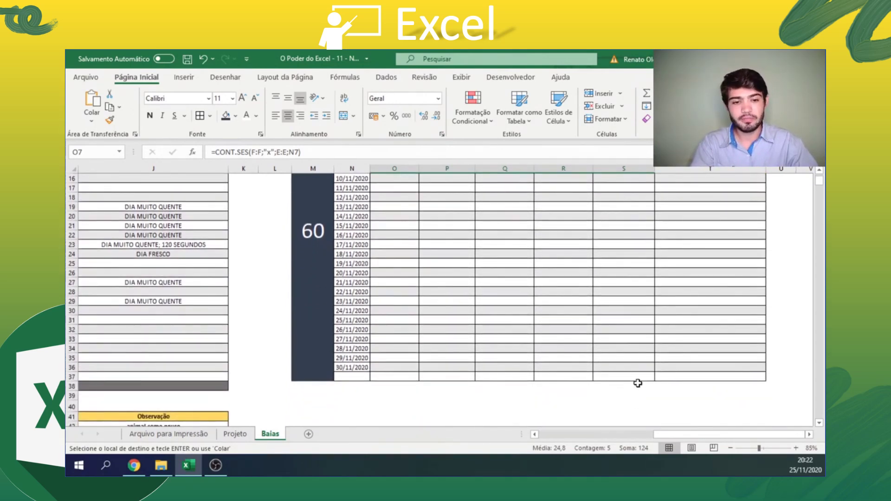
left_click(634, 377, "shift")
key("ctrl+v")
scroll(622, 374, "up", 5)
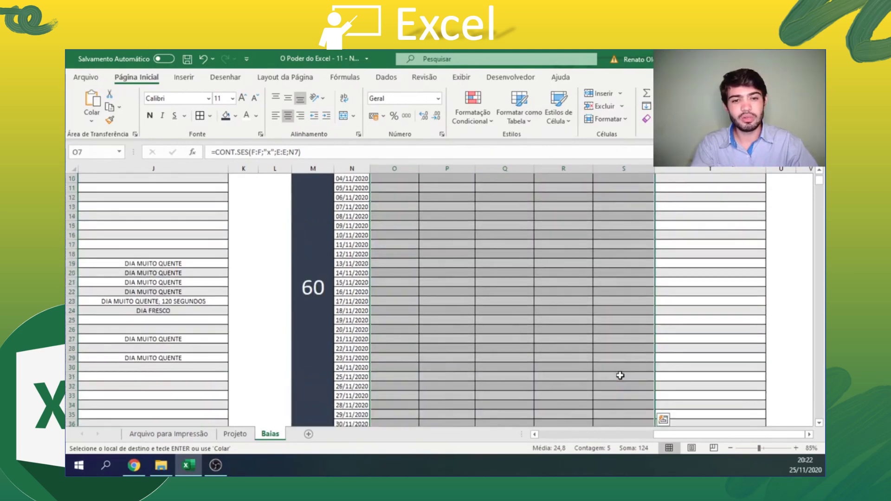
scroll(619, 371, "down", 6)
scroll(617, 361, "up", 4)
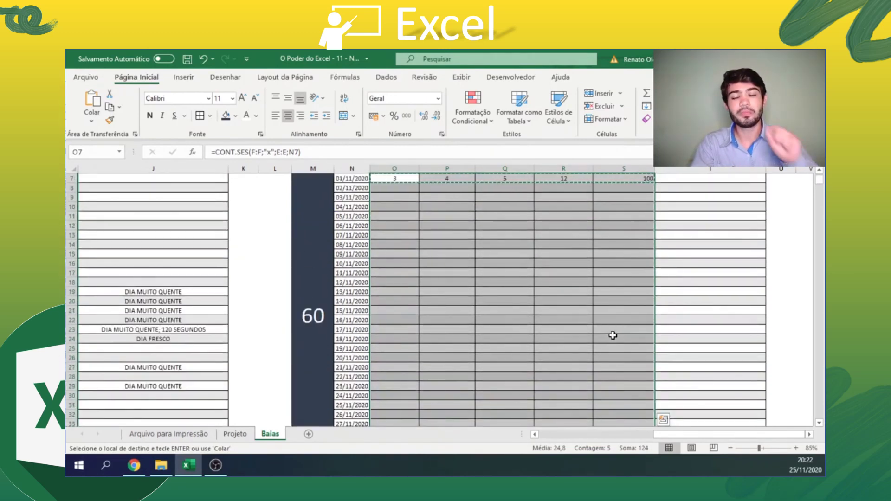
scroll(566, 312, "down", 3)
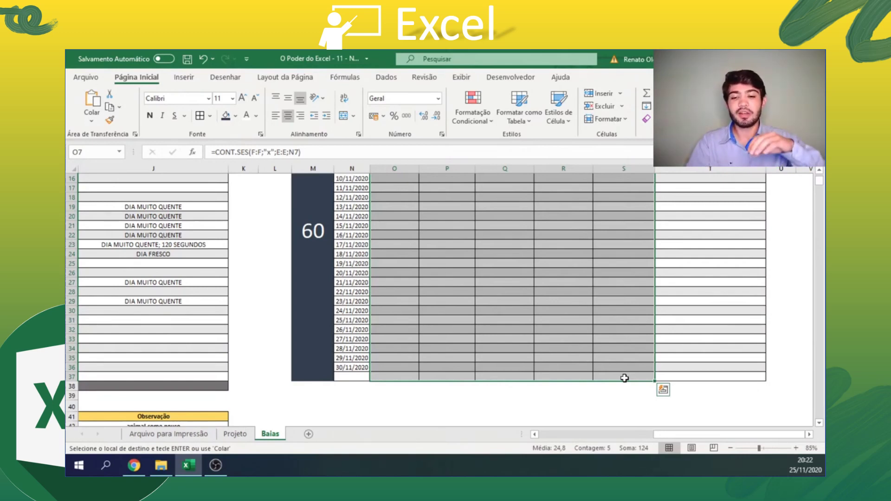
scroll(624, 378, "up", 5)
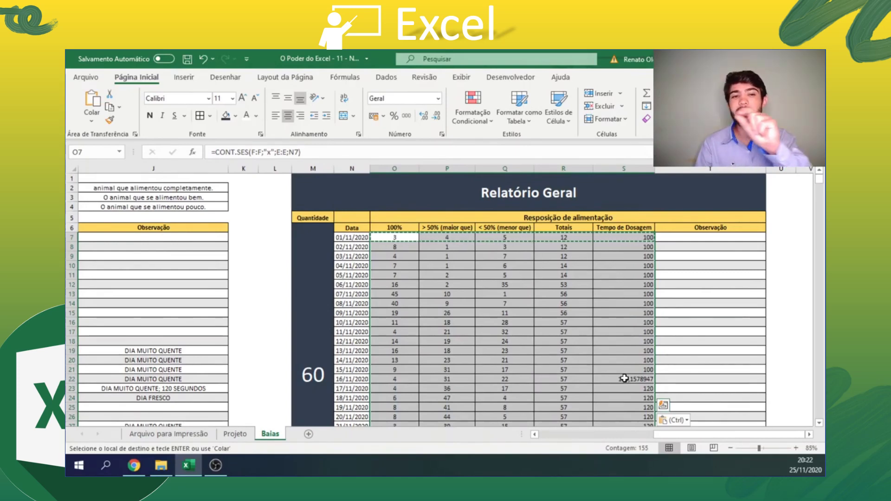
left_click(680, 234)
key("Escape")
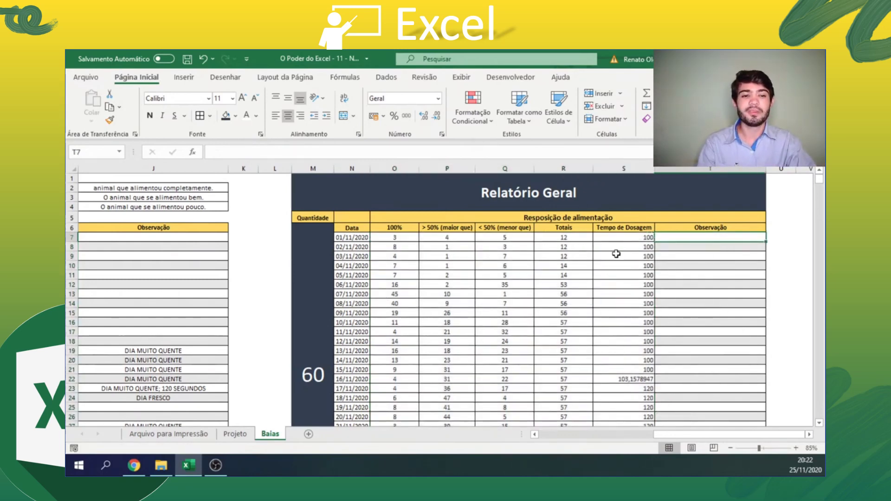
- Review the pasted formulas in the daily rows of Relatório Geral and undo the paste into O7:S37
left_click_drag(608, 247, 394, 247)
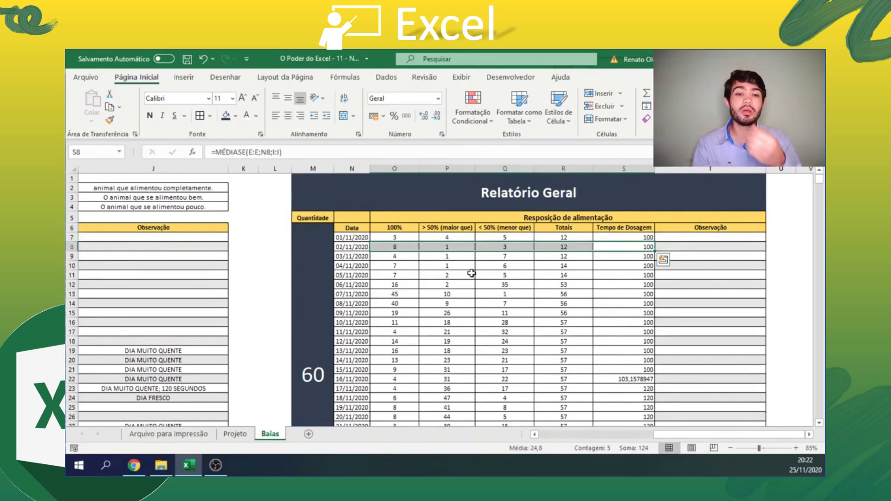
left_click(580, 304)
scroll(478, 274, "down", 1)
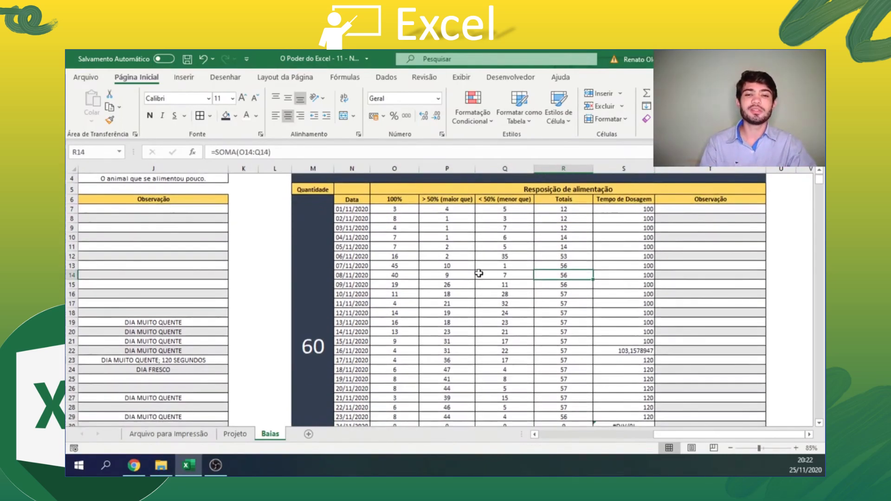
scroll(417, 259, "up", 1)
left_click(678, 254)
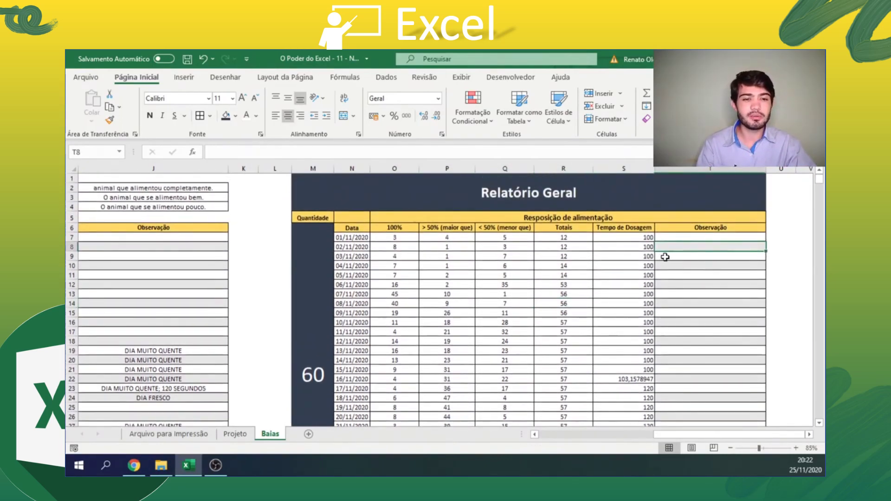
left_click(678, 245)
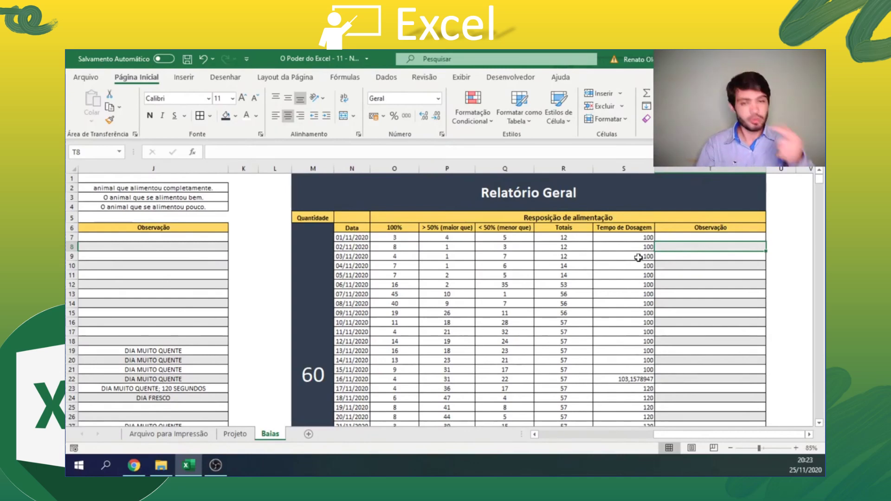
left_click(202, 59)
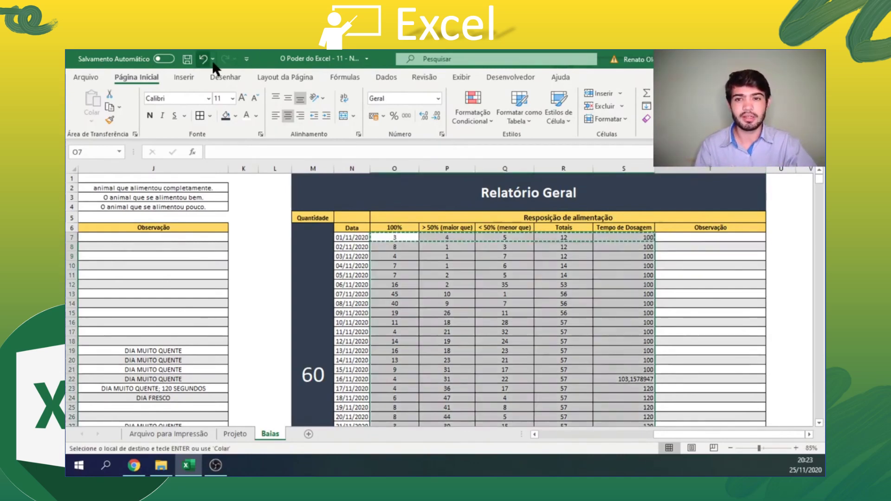
left_click(439, 289)
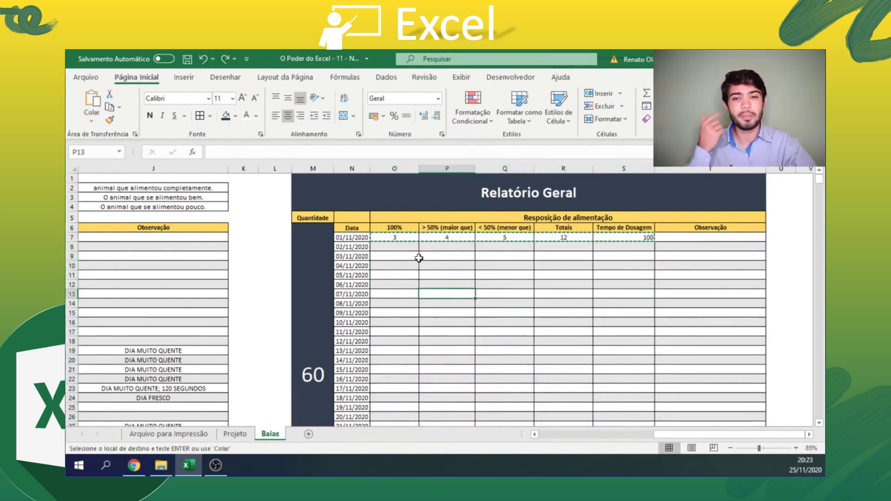
left_click(398, 236)
key("ctrl+v")
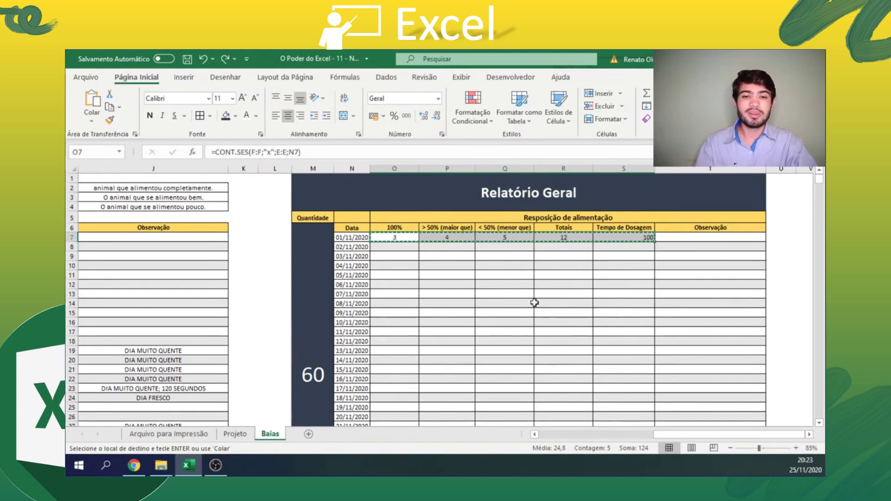
scroll(593, 329, "down", 3)
scroll(593, 329, "down", 2)
left_click(617, 375, "shift")
key("ctrl+v")
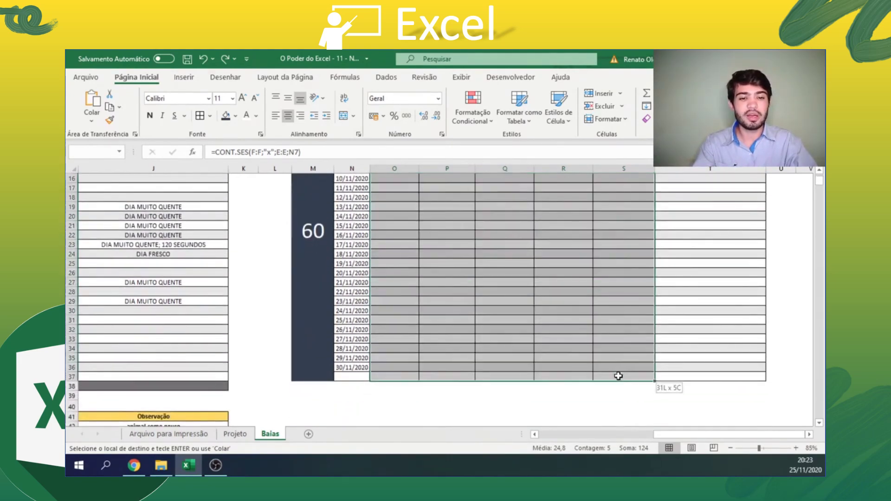
scroll(587, 343, "up", 4)
left_click(398, 235)
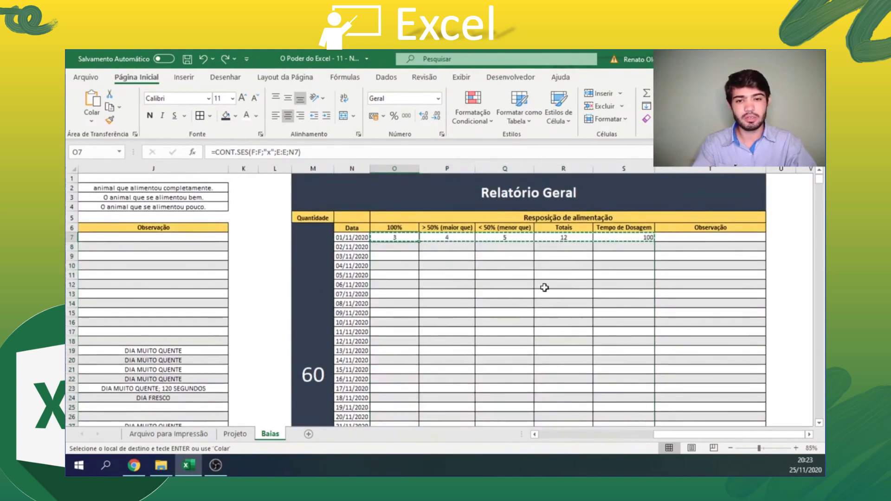
scroll(541, 286, "down", 3)
left_click(608, 403, "shift")
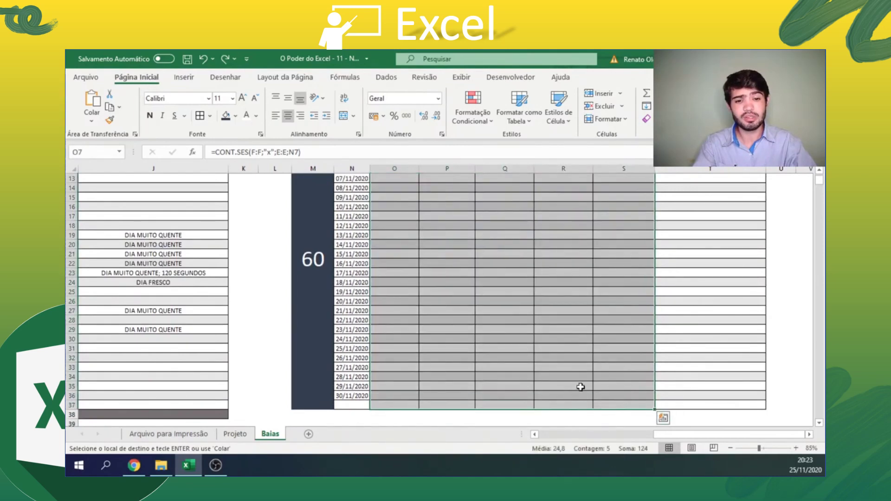
key("ctrl+v")
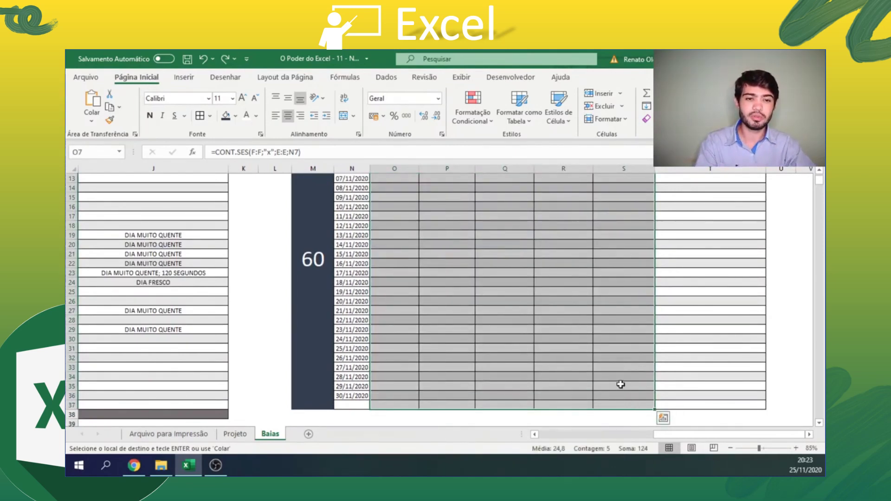
- Select O7:S37 and fill every day of the report with the formulas copied from O7:S7, using the paste options
scroll(371, 249, "up", 3)
left_click_drag(395, 208, 608, 404)
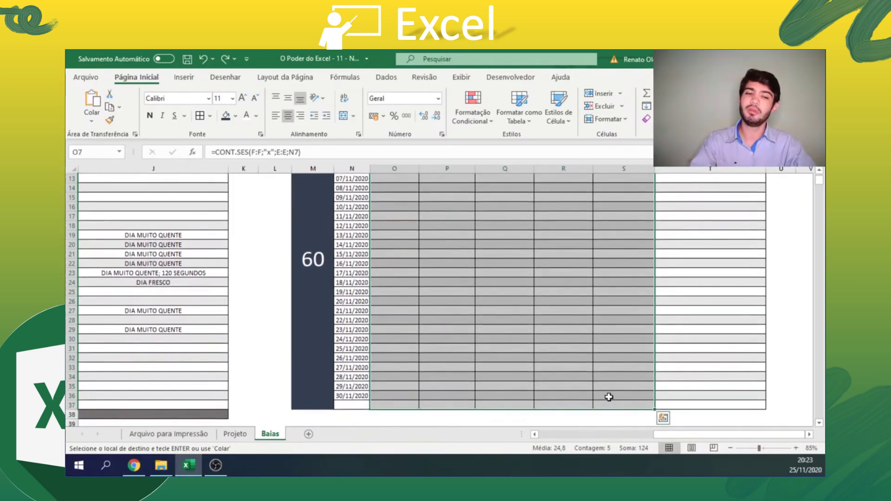
scroll(609, 390, "up", 4)
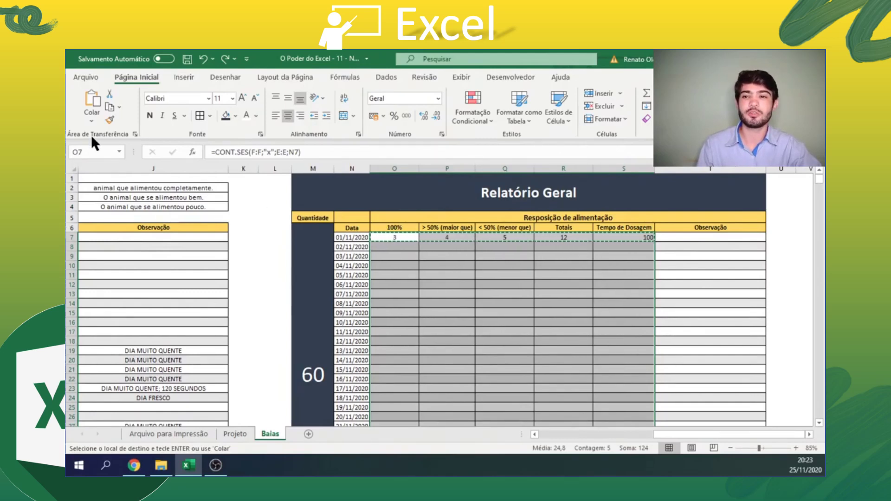
left_click(92, 121)
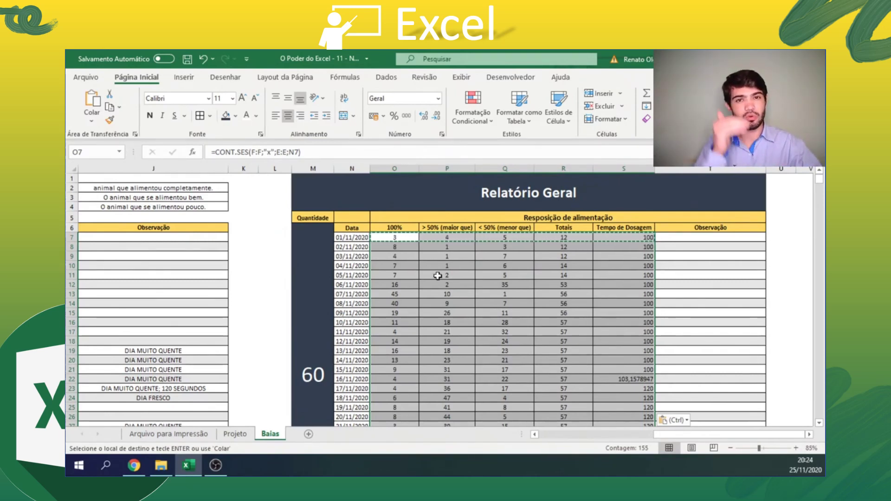
- End copy mode and examine the CONT.SES formulas in P7 and Q7, including the H:H, "x", E:E and N7 arguments
left_click(446, 239)
type("=CONT.SES(G:G;\"x\";E:E;N7)")
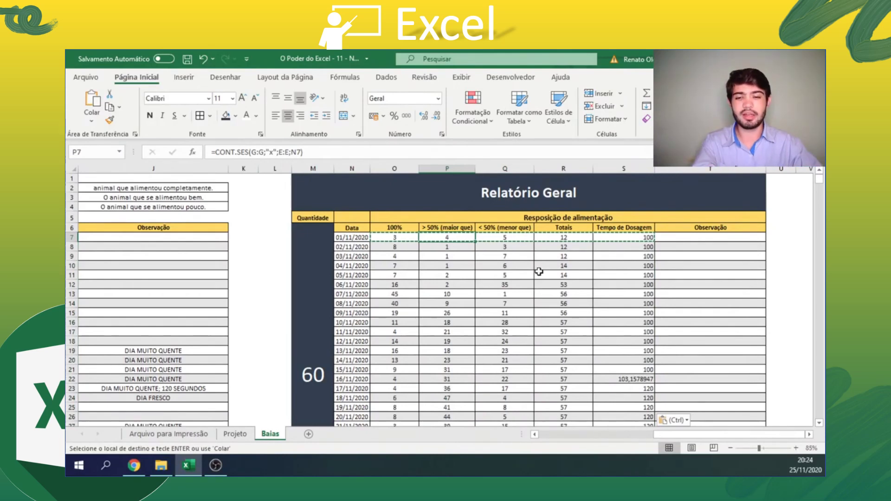
key("Escape")
left_click(505, 239)
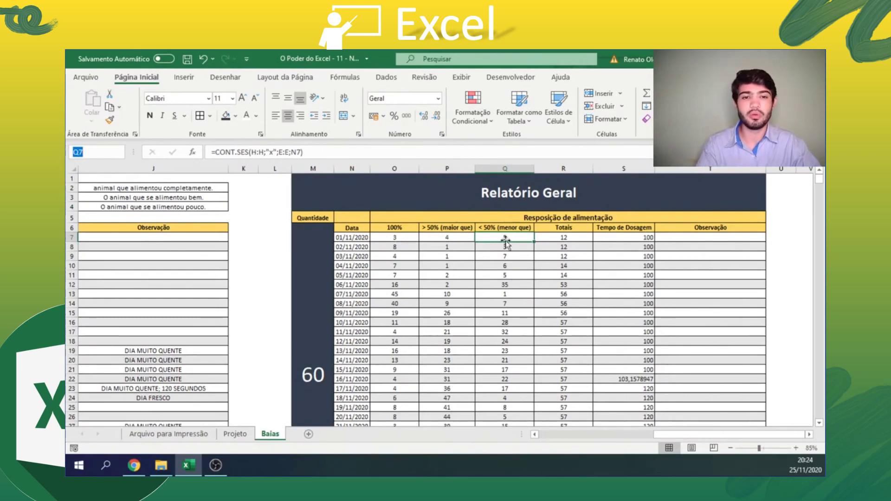
left_click(288, 154)
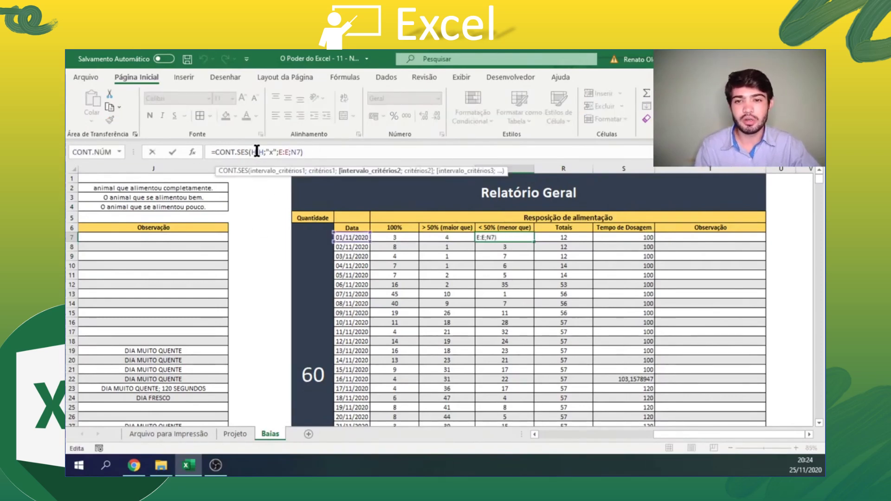
left_click_drag(251, 151, 273, 151)
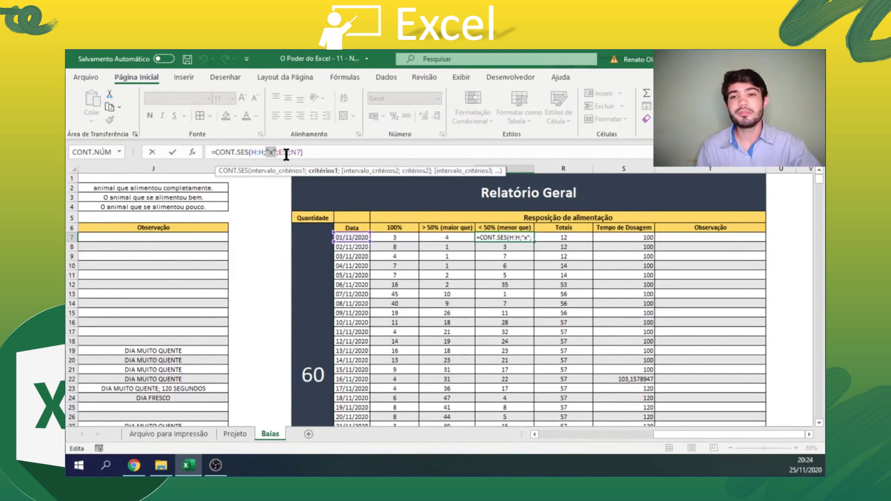
left_click_drag(279, 153, 300, 152)
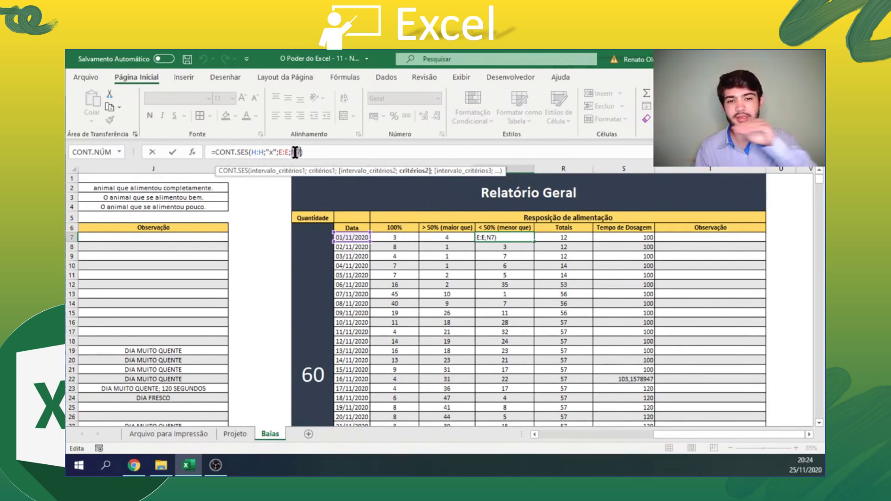
key("Return")
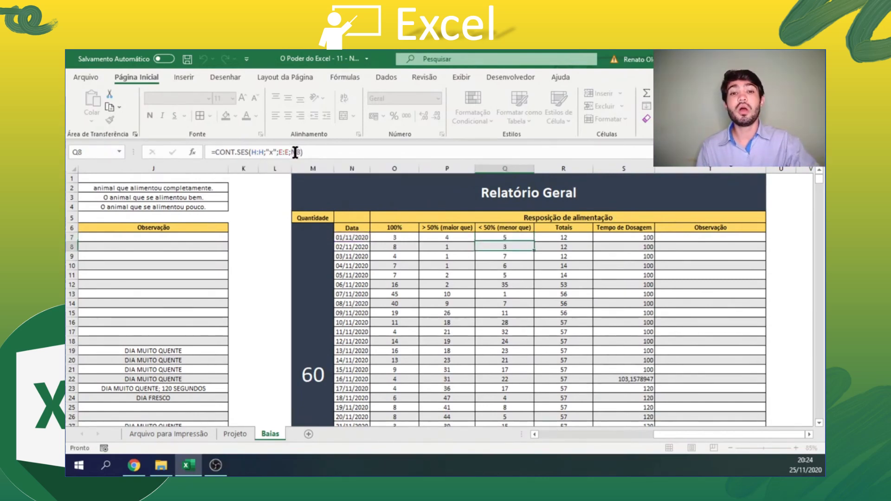
- Compare the date criterion reference in the CONT.SES formulas of Q7 and Q8
key("Up")
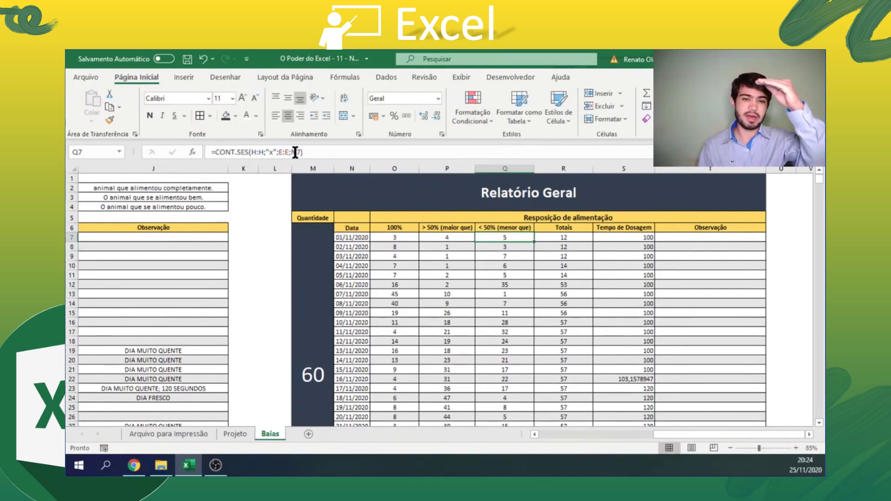
double_click(293, 152)
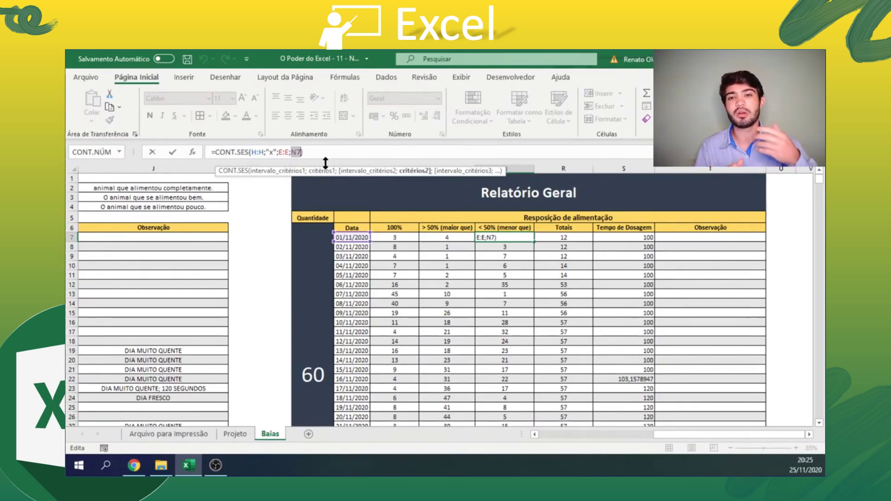
key("Return")
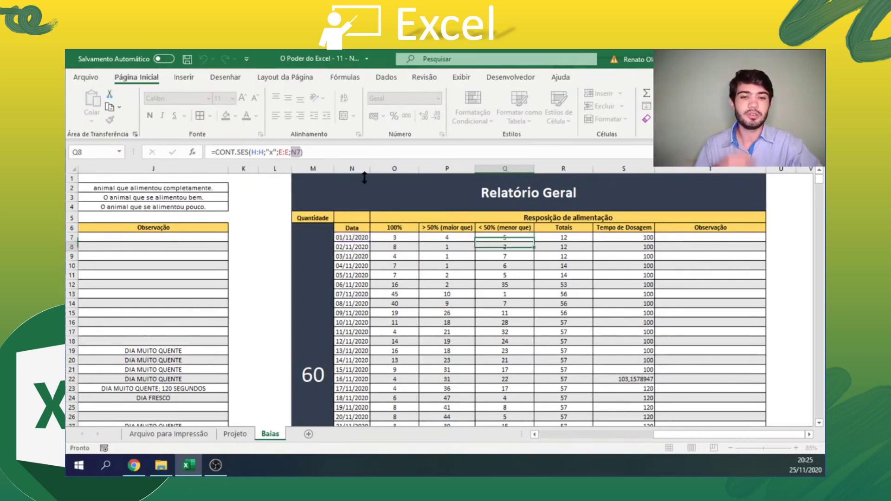
left_click(296, 153)
key("Return")
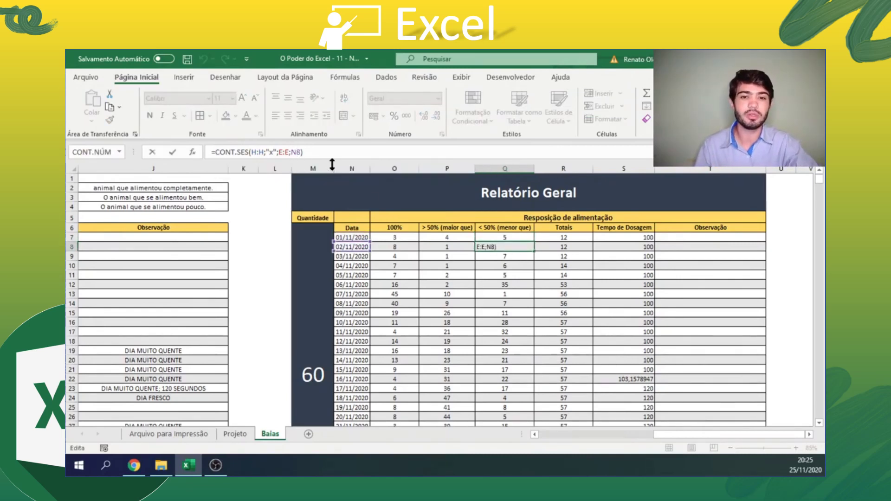
left_click(511, 238)
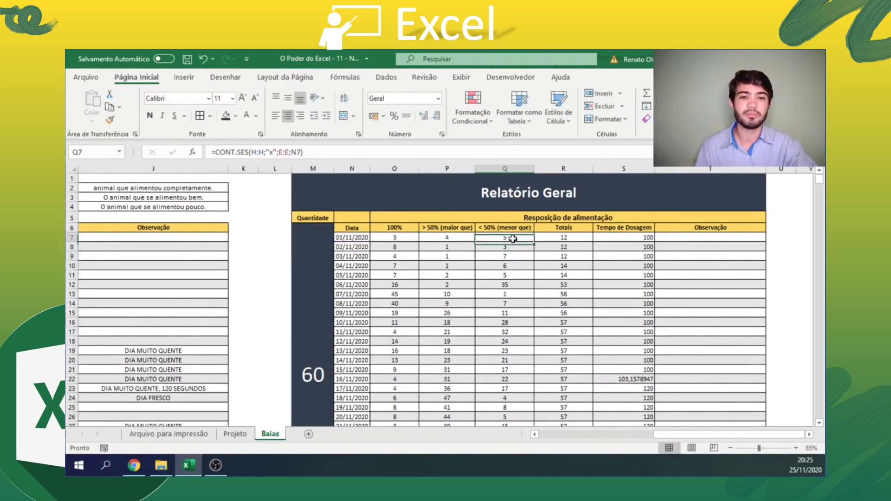
- Make the date criterion in Q7's CONT.SES formula an absolute reference, $N$7
double_click(297, 152)
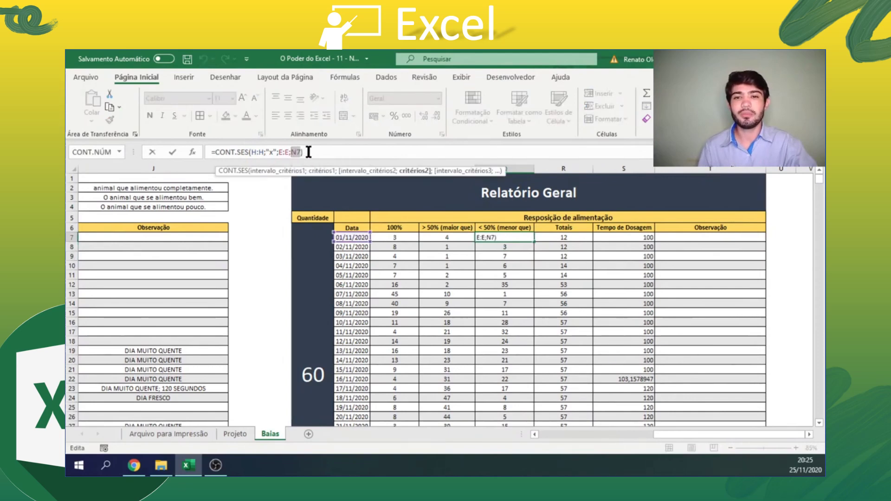
left_click(301, 152)
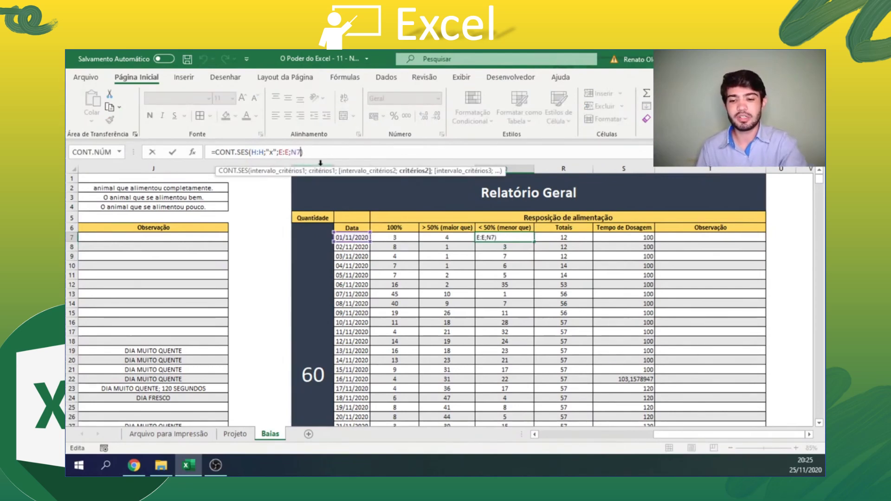
key("F4")
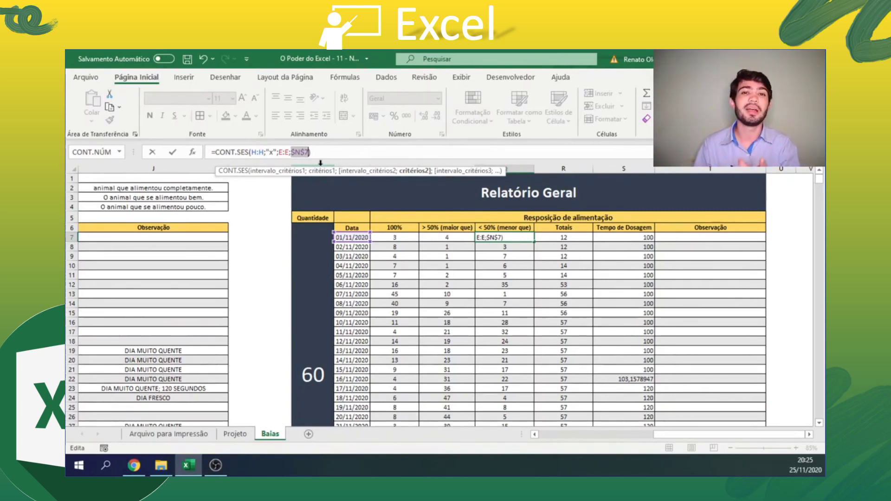
left_click(504, 284)
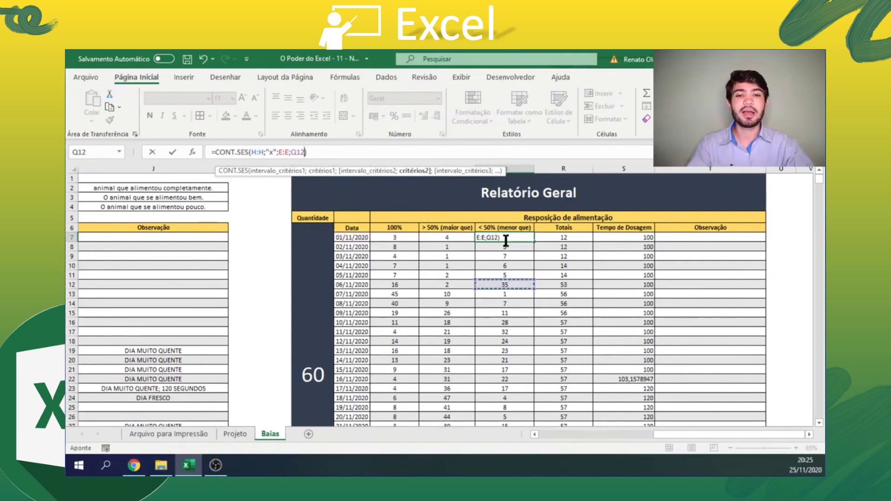
key("ctrl+Return")
double_click(301, 152)
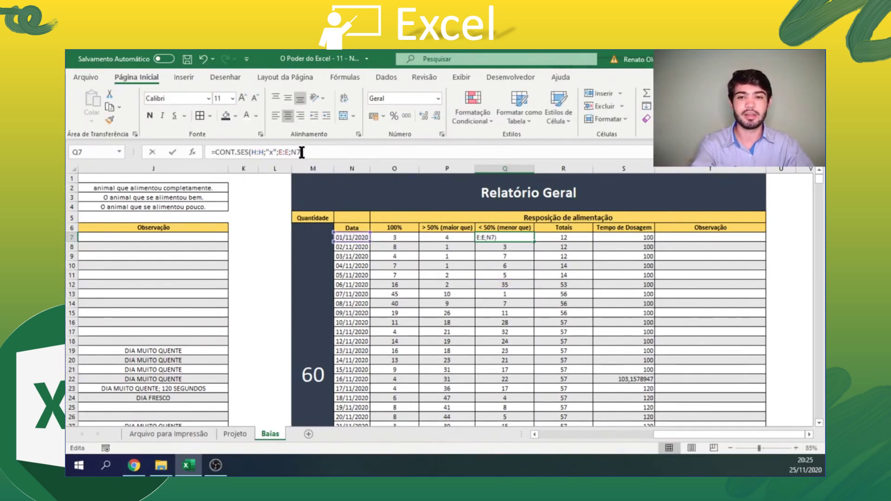
key("ctrl+Return")
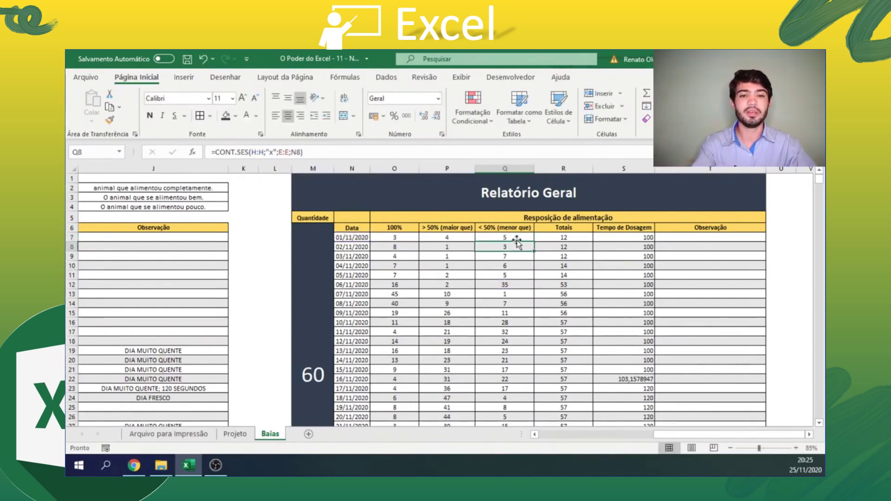
- Copy the Q7 formula into Q8 and examine which date cell its criterion refers to
key("ctrl+c")
left_click(517, 246)
key("ctrl+v")
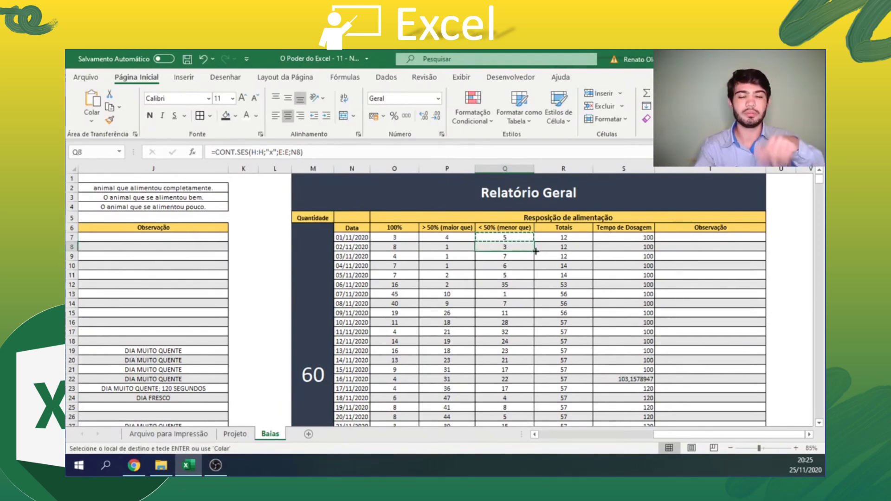
key("ctrl+v")
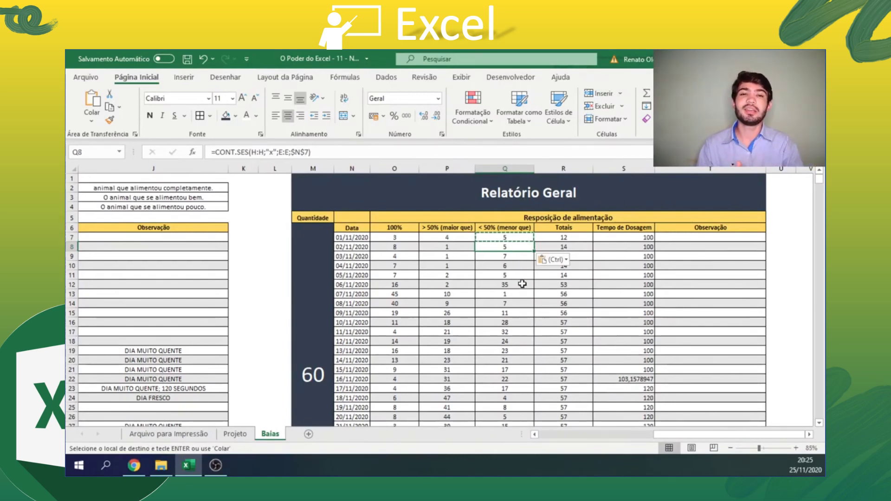
key("Escape")
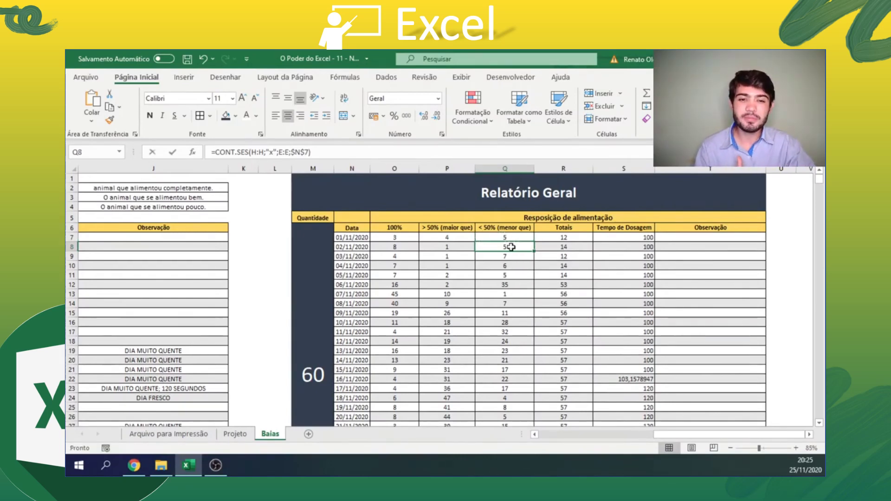
double_click(511, 246)
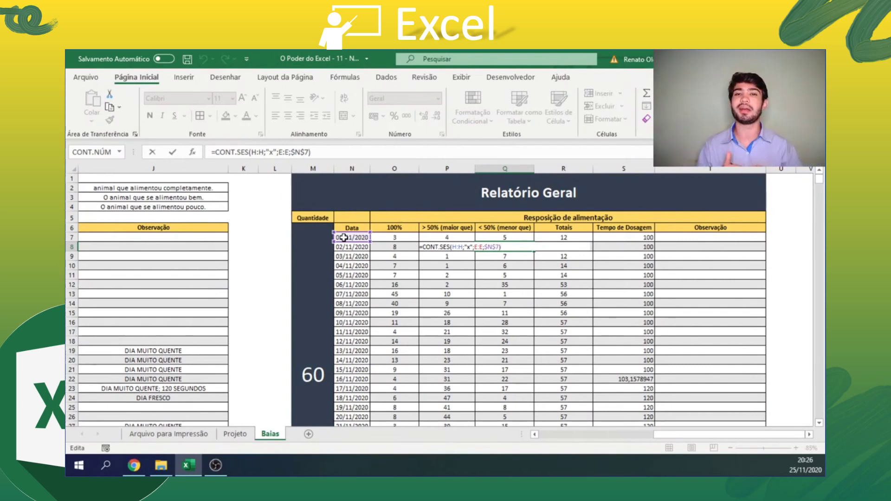
left_click(521, 249)
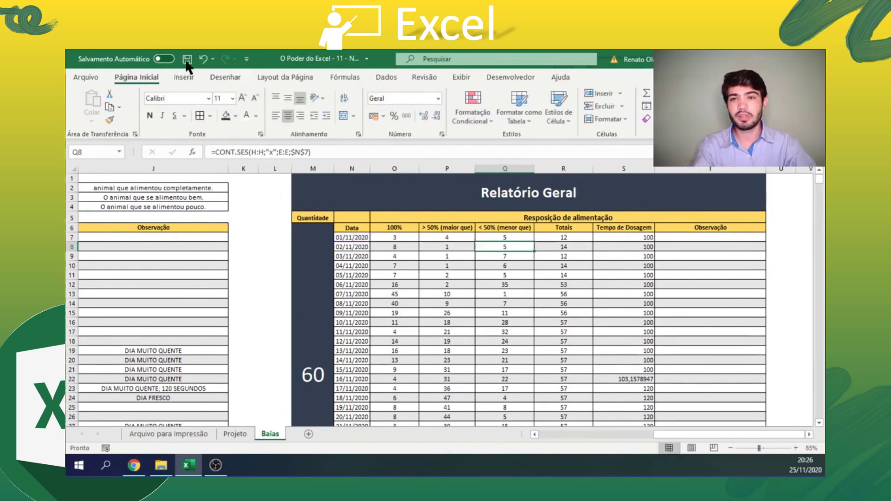
- Undo the paste in Q8 and return the date criterion in Q7's CONT.SES formula to the relative reference N7
left_click(203, 58)
left_click(495, 236)
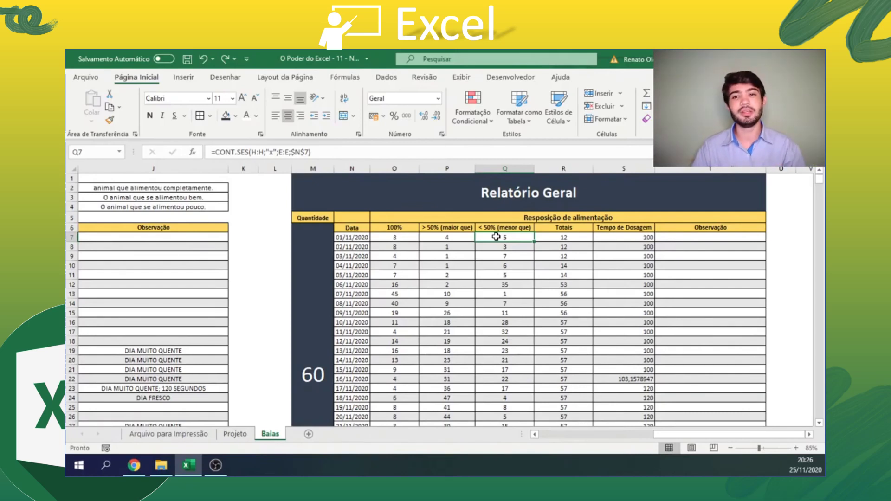
left_click(297, 152)
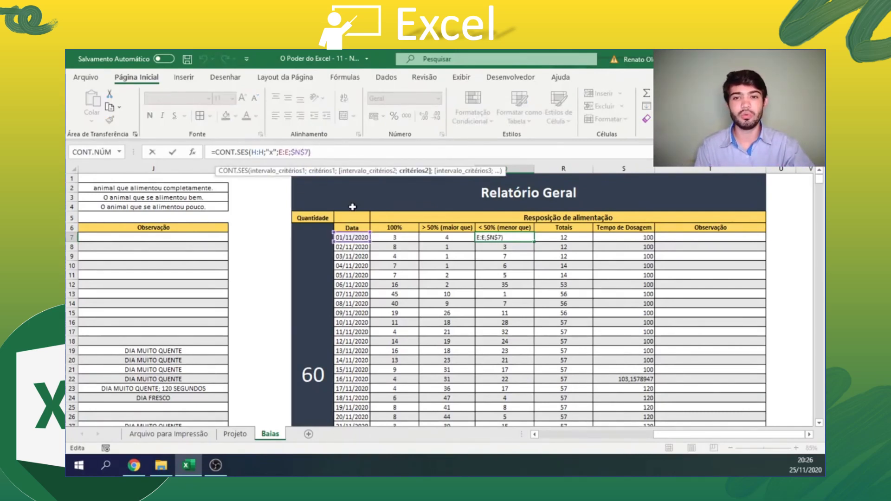
key("F4")
key("F4")
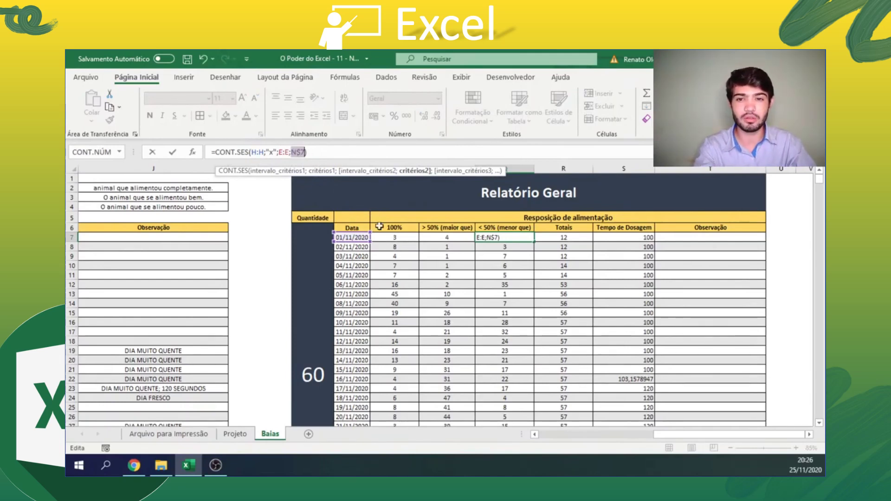
key("F4")
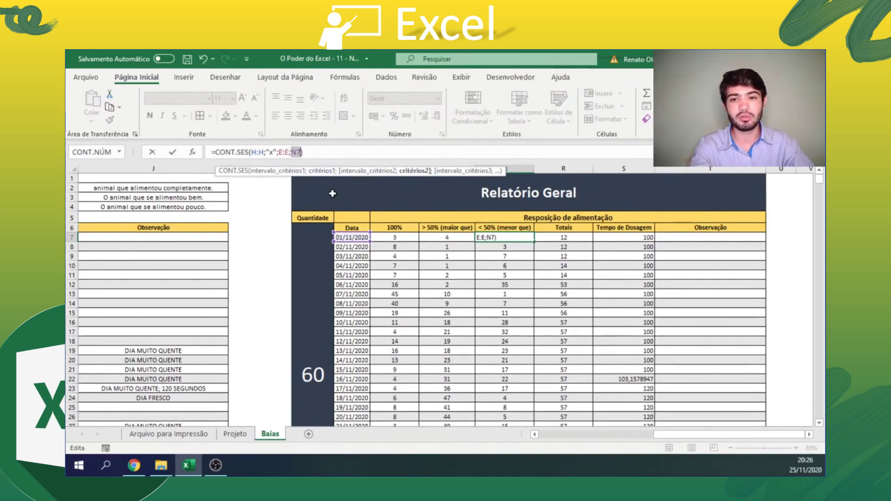
left_click(297, 152)
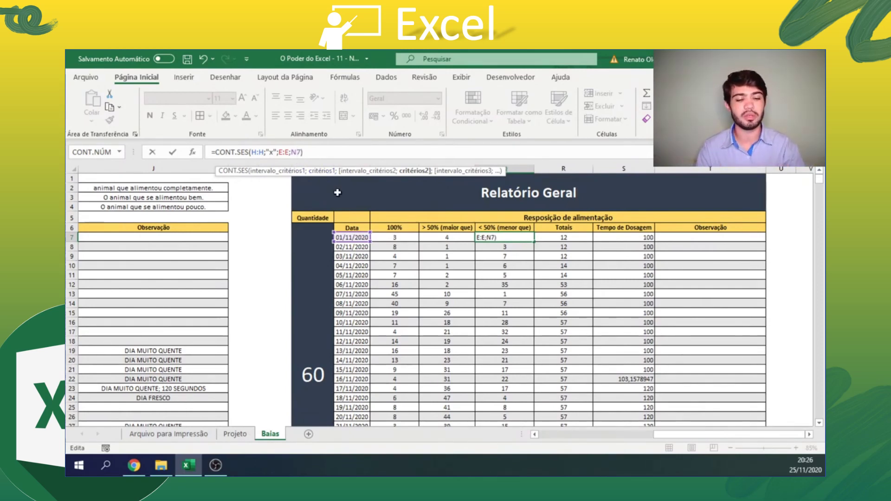
key("Return")
- Review the daily rows of Relatório Geral and compare the Tempo de Dosagem average in S22 with those in S7:S21
scroll(569, 278, "down", 5)
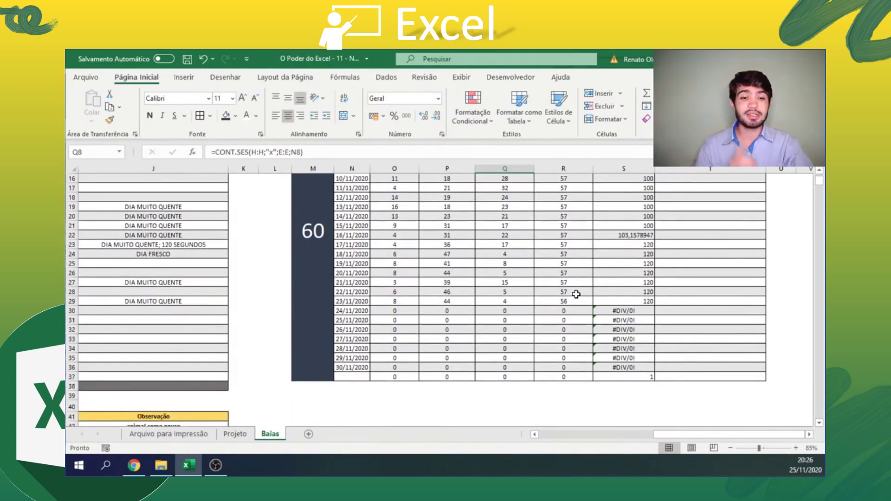
scroll(575, 294, "up", 4)
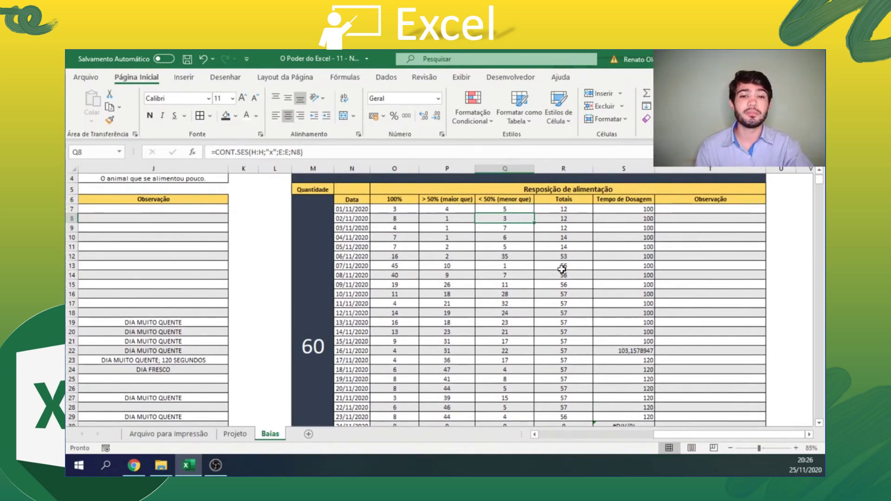
left_click(624, 351)
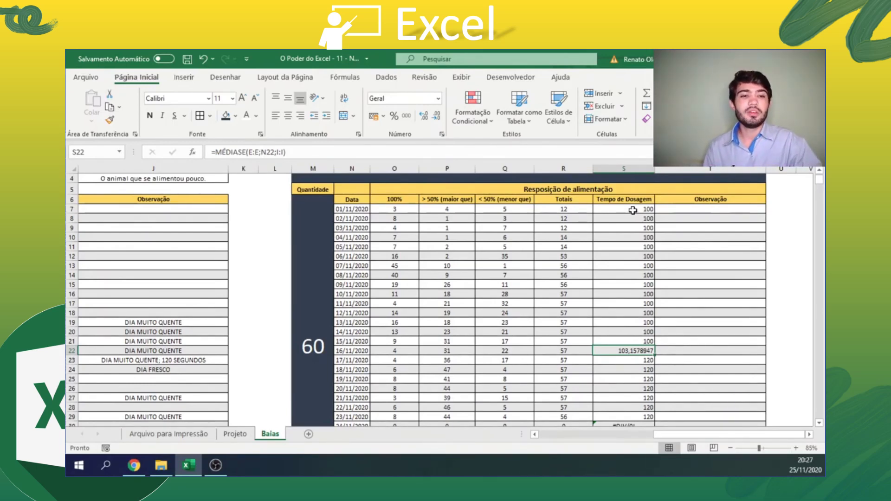
left_click_drag(633, 210, 634, 342)
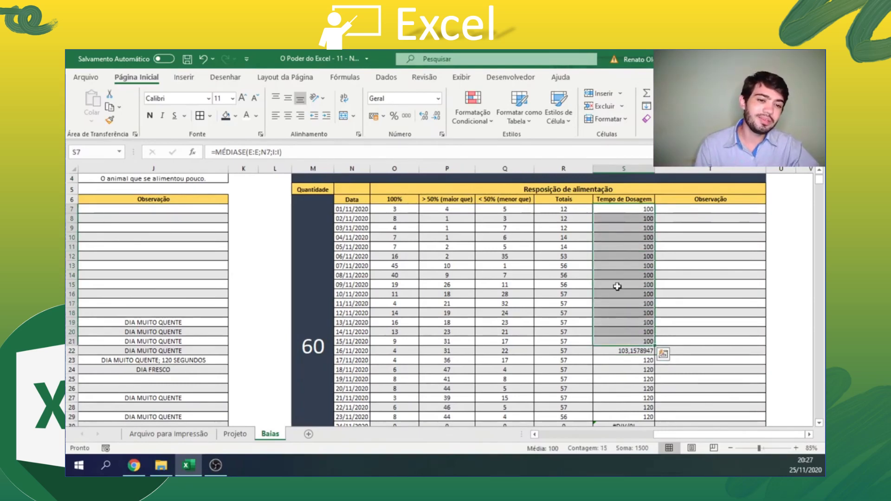
left_click(639, 350)
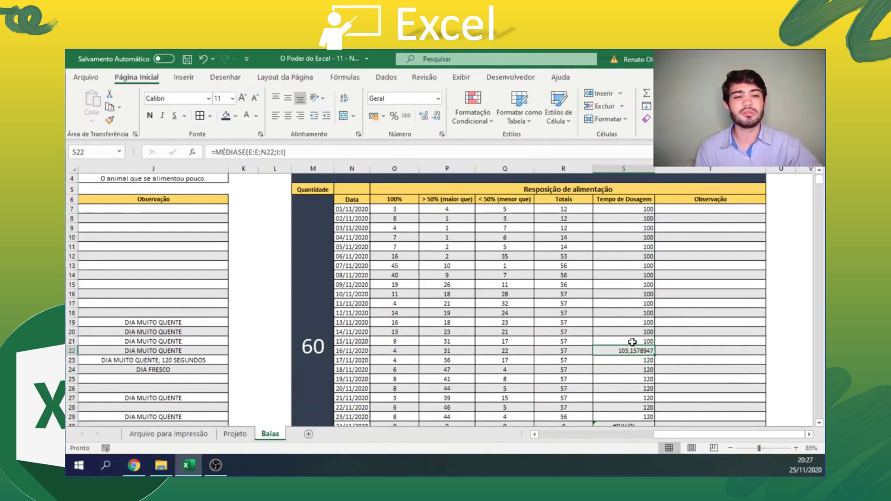
- Wrap the Tempo de Dosagem average in S7 in the INT function as =INT(MÉDIASE(E:E;N7;I:I))
left_click(647, 210)
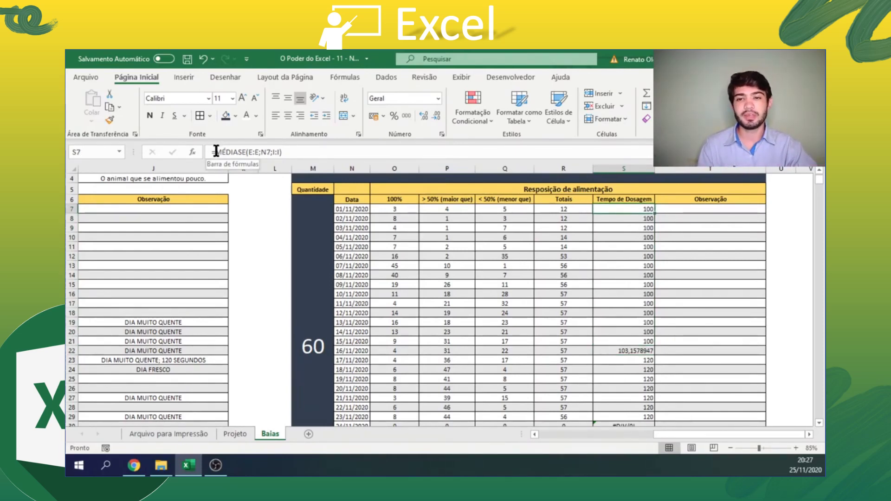
left_click_drag(215, 152, 284, 154)
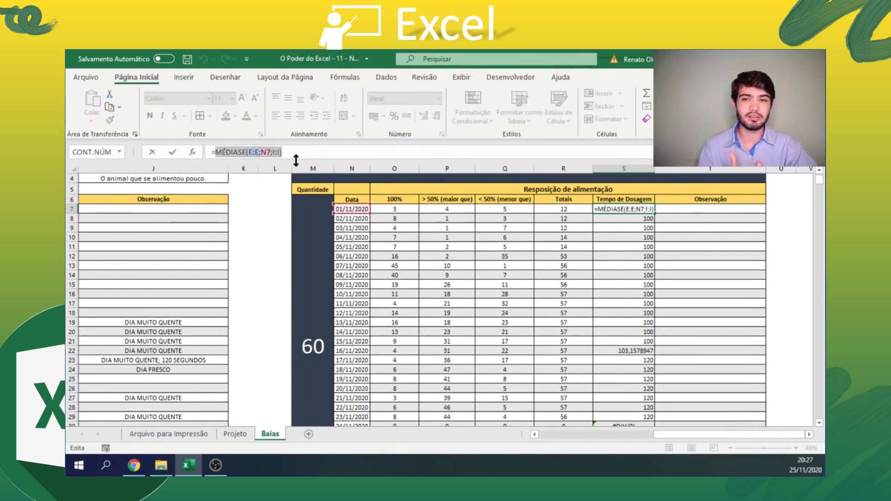
left_click(216, 150)
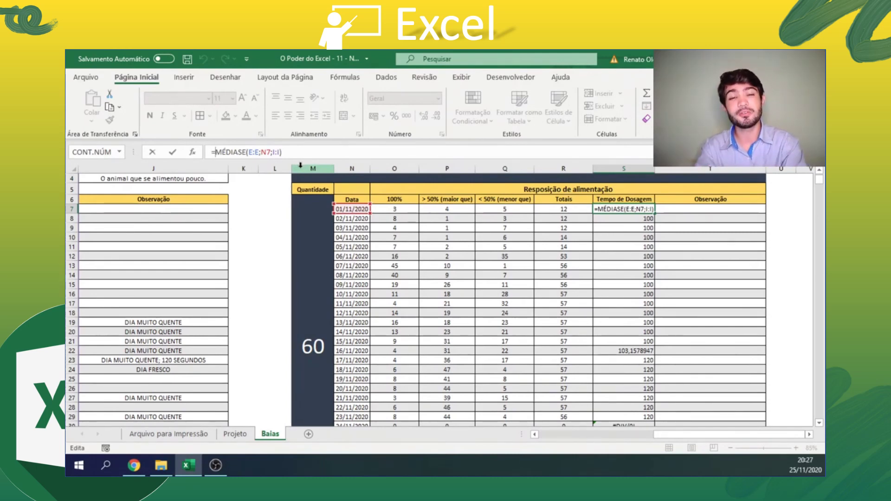
type("int(")
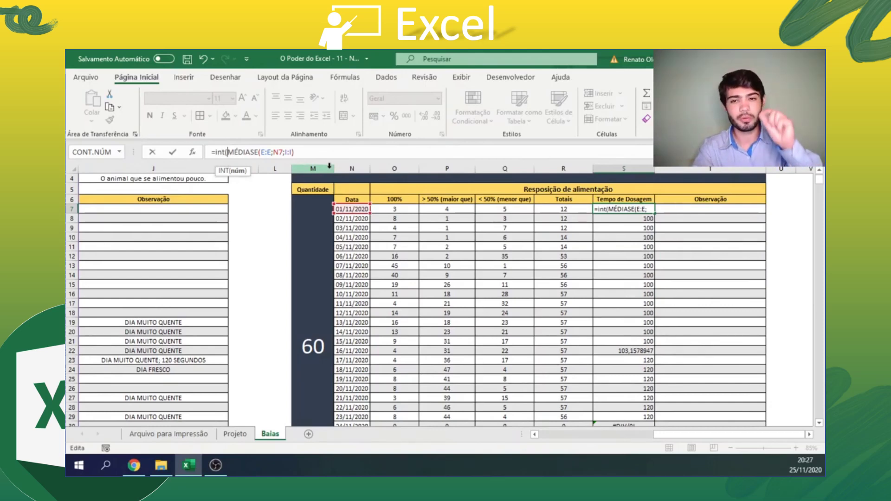
left_click_drag(297, 151, 234, 152)
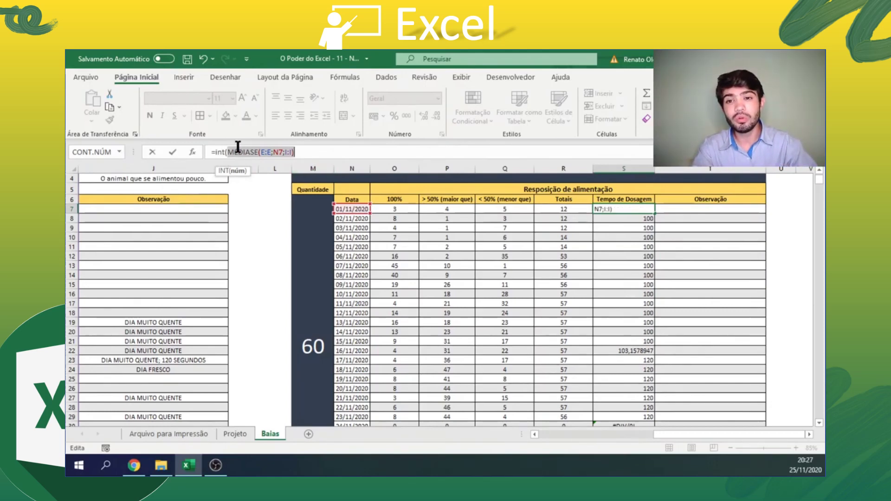
left_click(304, 152)
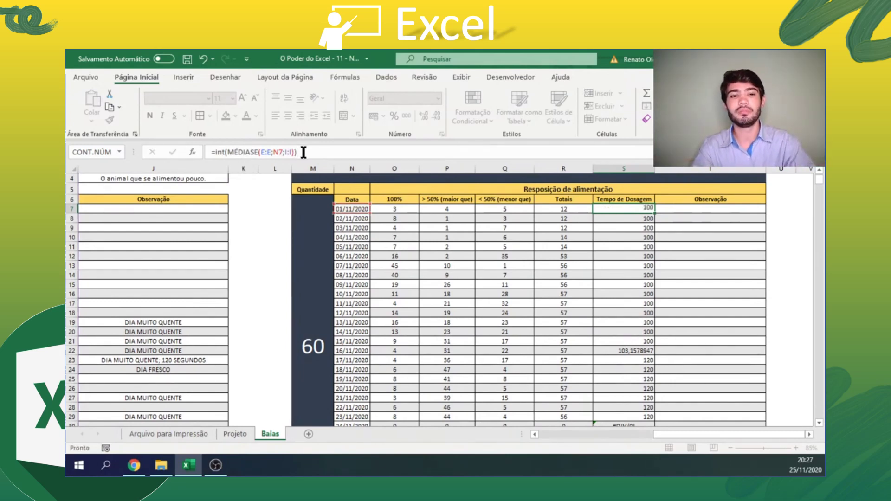
left_click(598, 210)
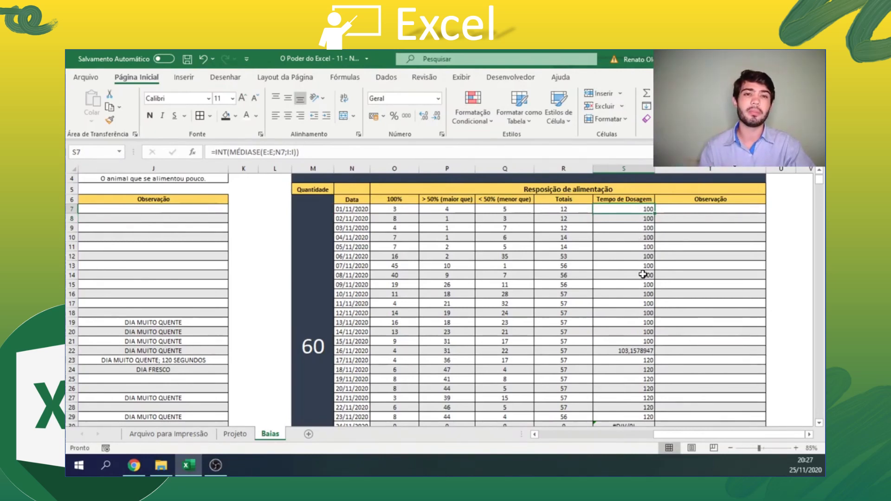
- Copy the S7 formula and paste only the formula into S7:S37 for all report days
scroll(644, 278, "down", 1)
scroll(644, 281, "down", 1)
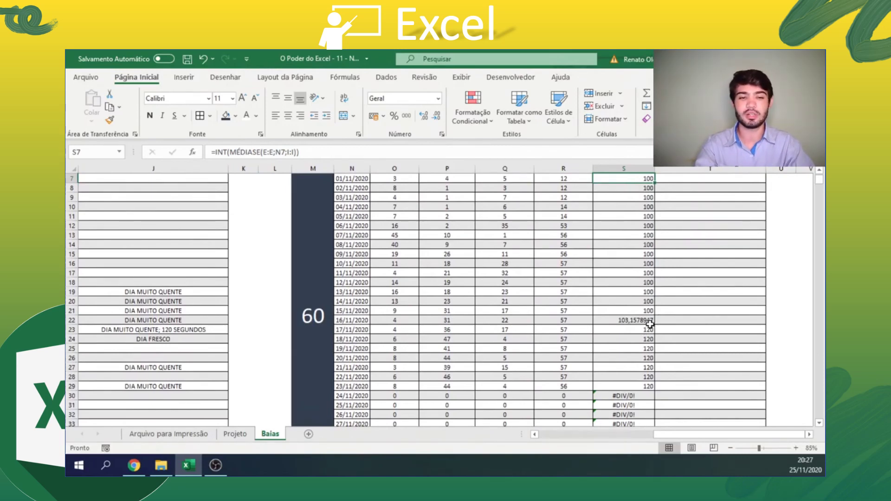
key("ctrl+c")
scroll(652, 315, "down", 3)
left_click(640, 376, "shift")
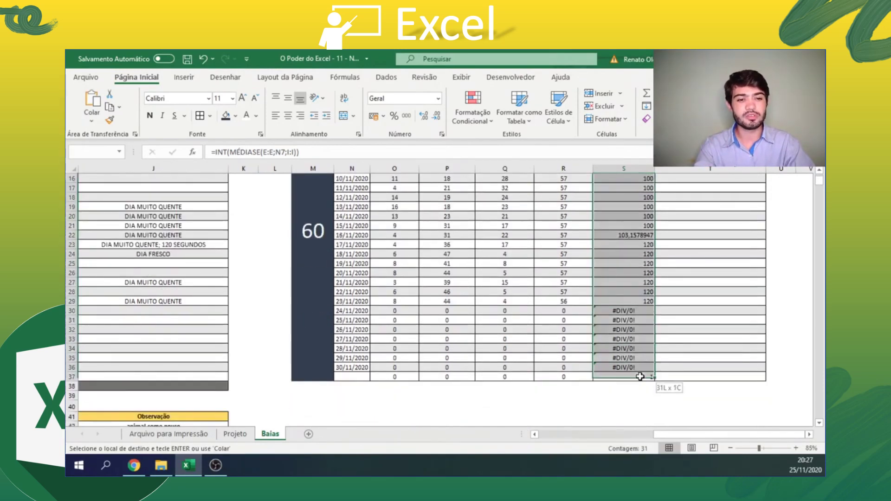
scroll(617, 348, "up", 2)
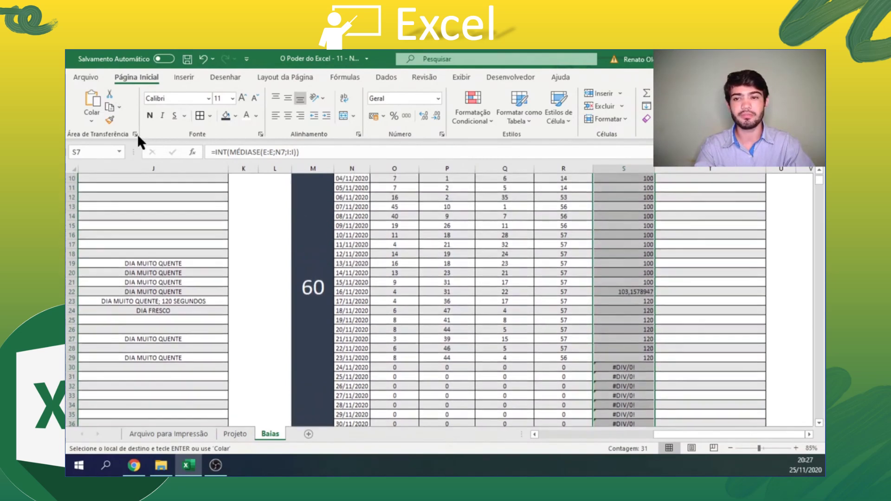
left_click(91, 120)
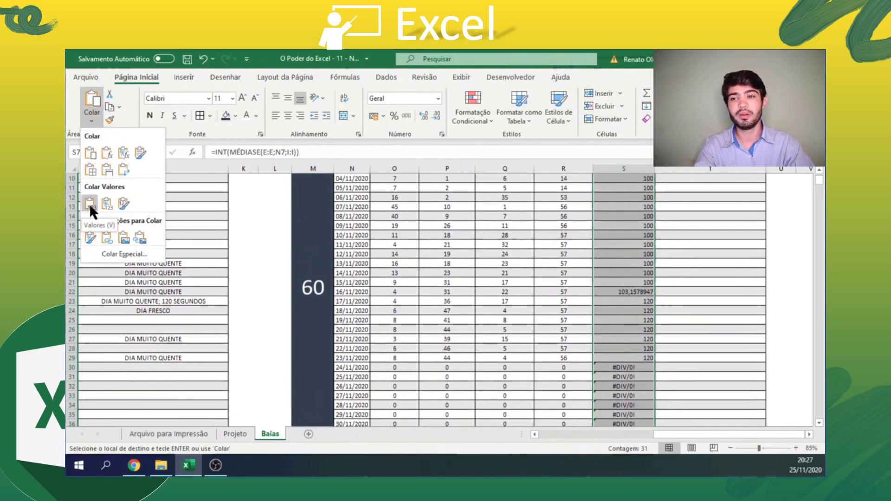
left_click(104, 151)
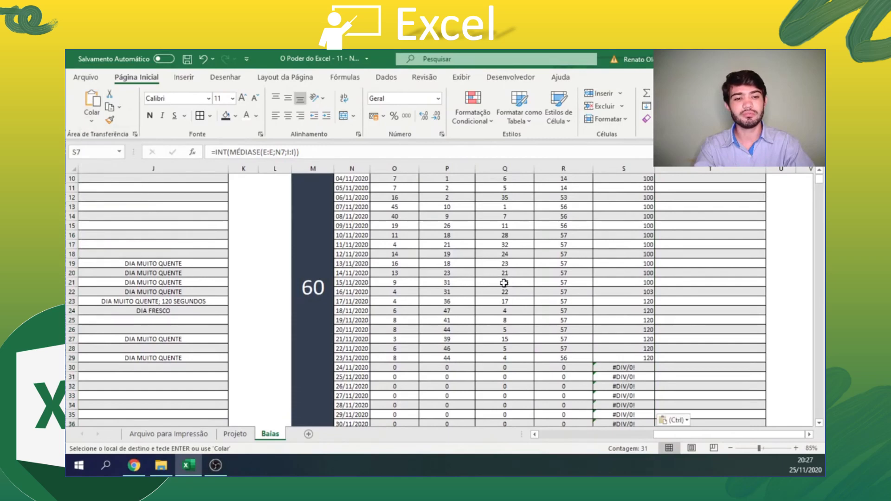
- Check the INT formula in S22 and the Tempo de Dosagem results for the remaining days
scroll(501, 284, "up", 3)
left_click(642, 303)
left_click(648, 377)
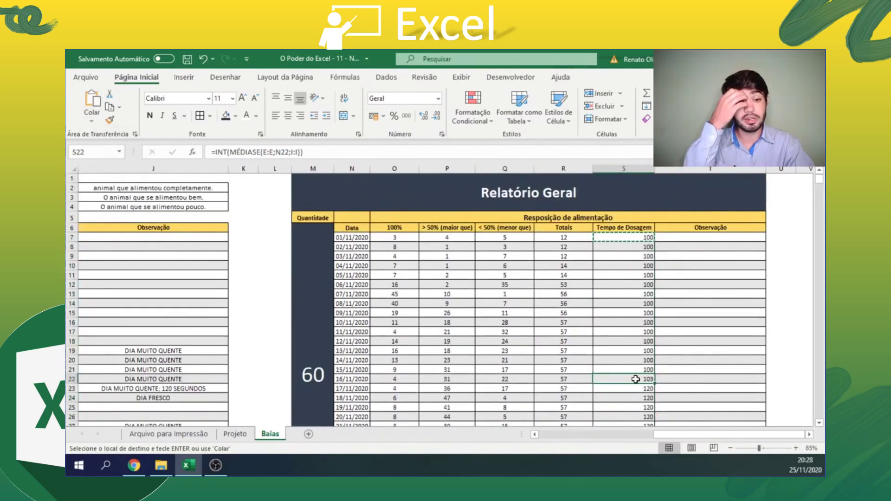
scroll(647, 330, "down", 2)
scroll(644, 322, "down", 1)
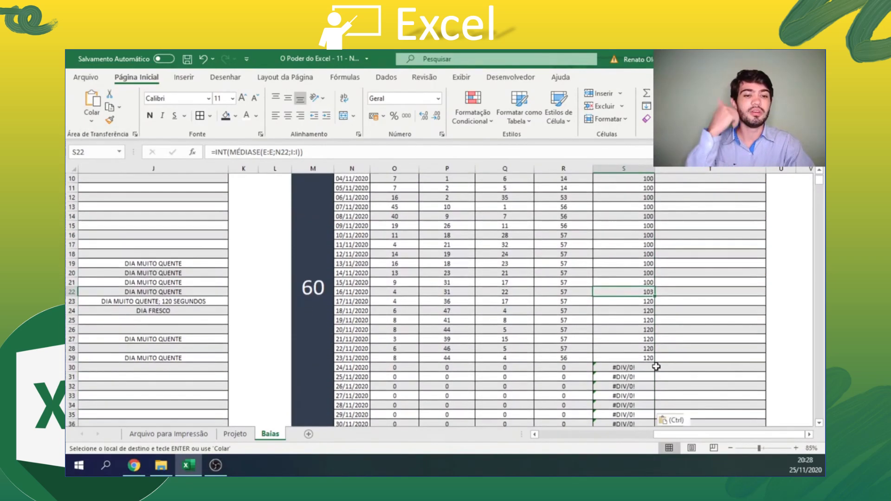
- Examine the Tempo de Dosagem formula in S30 and compare the filled row for 23/11/2020 with the following days' rows
left_click(637, 368)
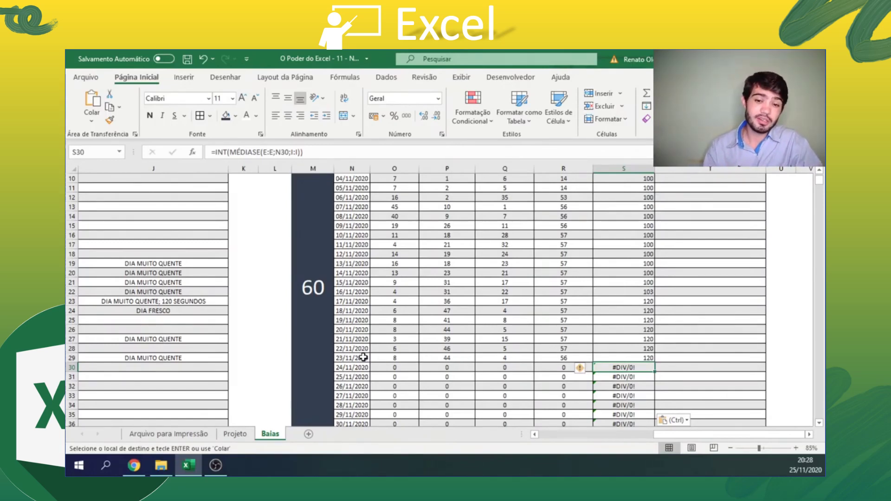
left_click_drag(361, 358, 566, 358)
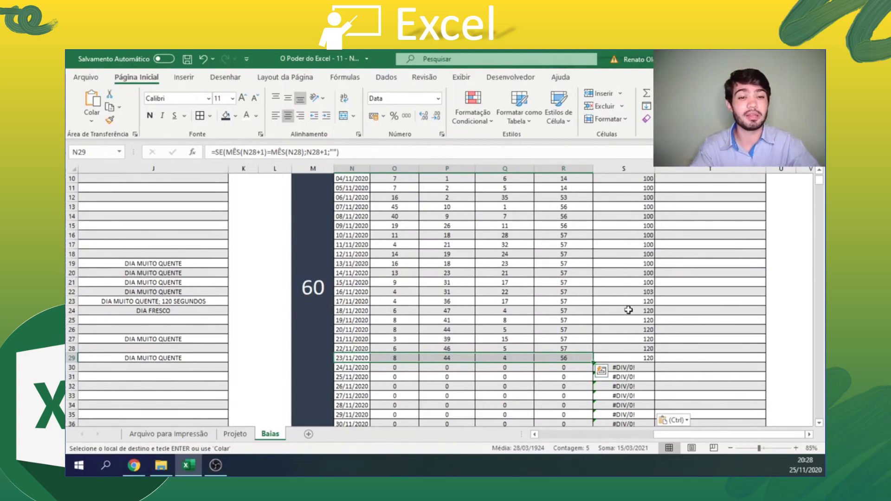
scroll(628, 307, "up", 3)
scroll(627, 355, "down", 4)
left_click_drag(632, 340, 632, 402)
scroll(620, 318, "up", 4)
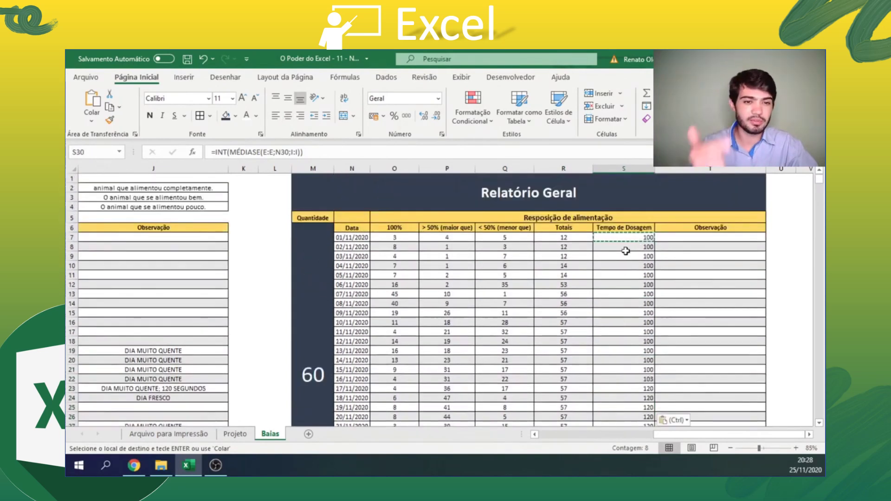
- Begin wrapping the Tempo de Dosagem formula in S7 in an SE function with R7=0 as the logical test
left_click(619, 238)
key("Escape")
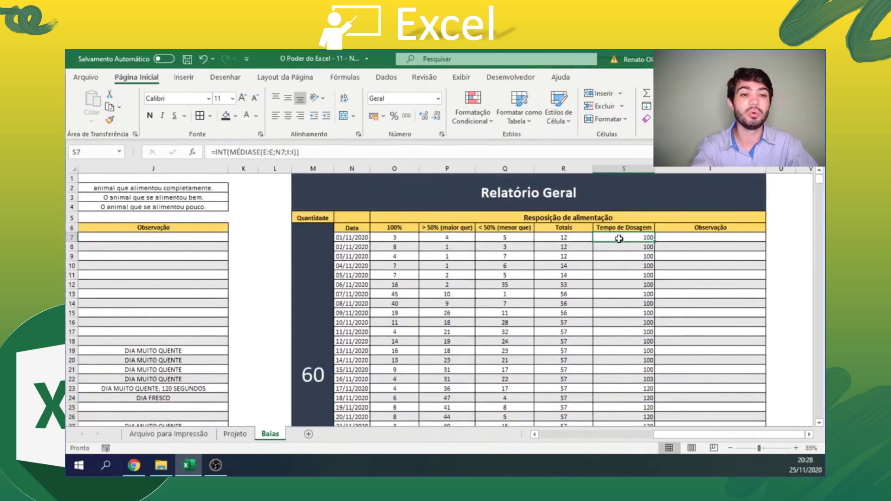
left_click(214, 152)
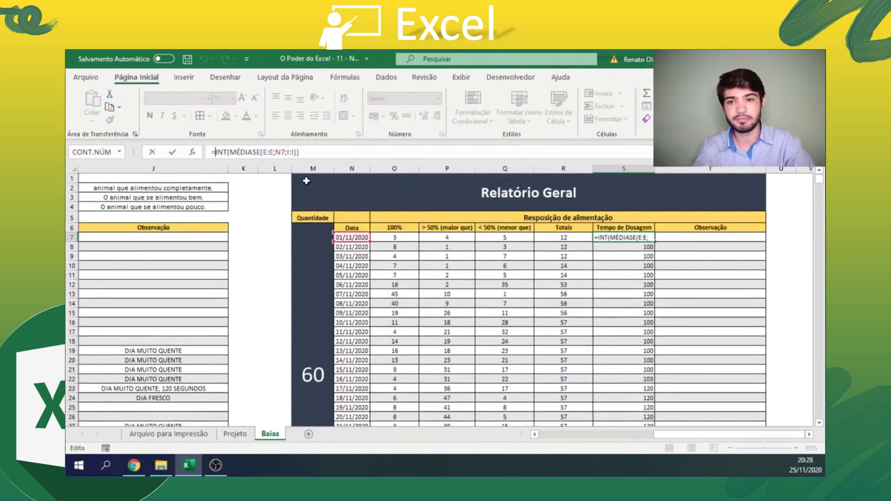
type("se(")
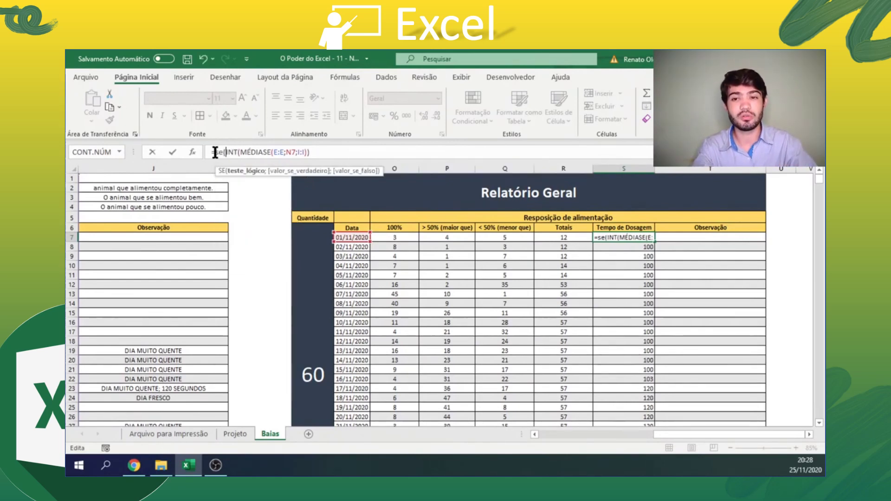
left_click(563, 237)
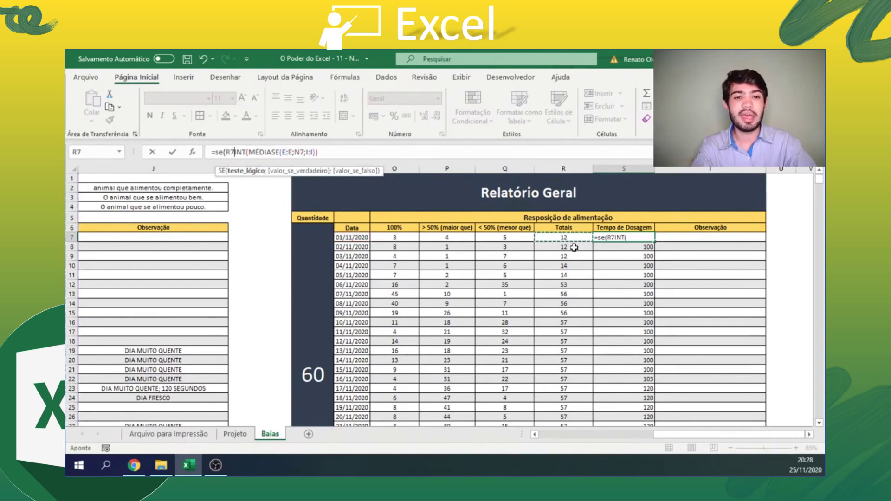
type("=0")
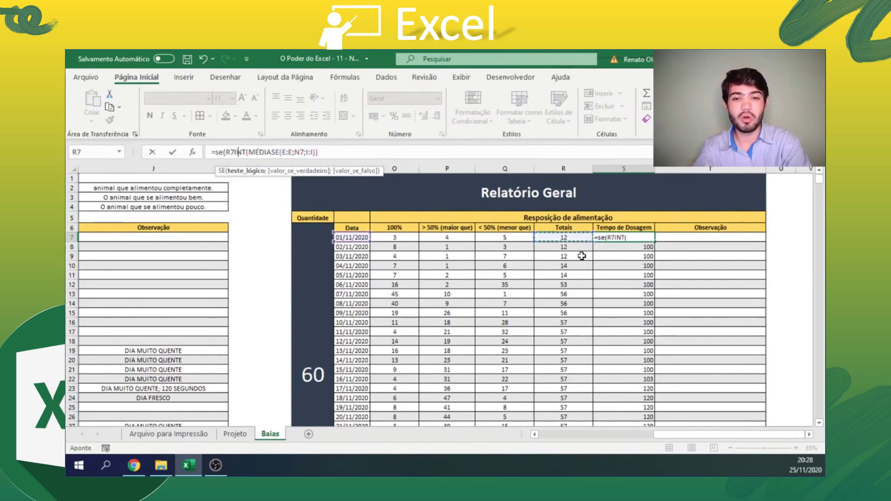
- Complete the SE formula in S7 with "Não preenchido" as the true value and INT(MÉDIASE(E:E;N7;I:I)) as the false value
type(";\"\"")
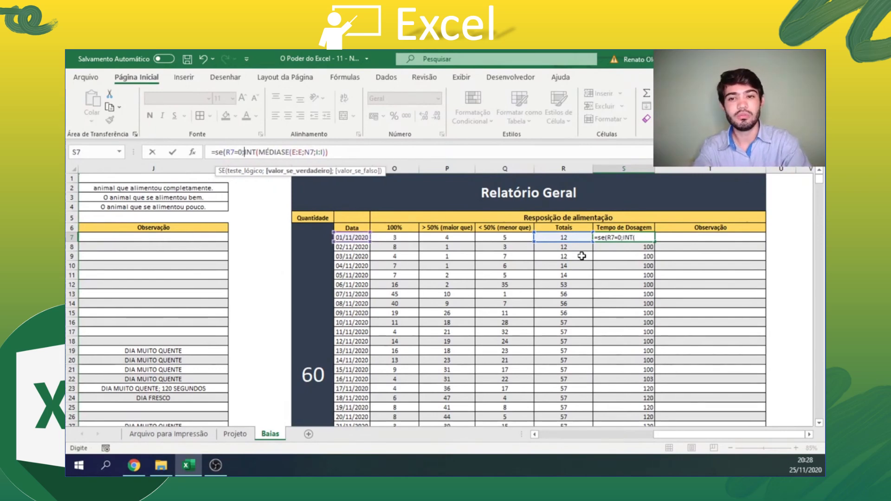
key("BackSpace")
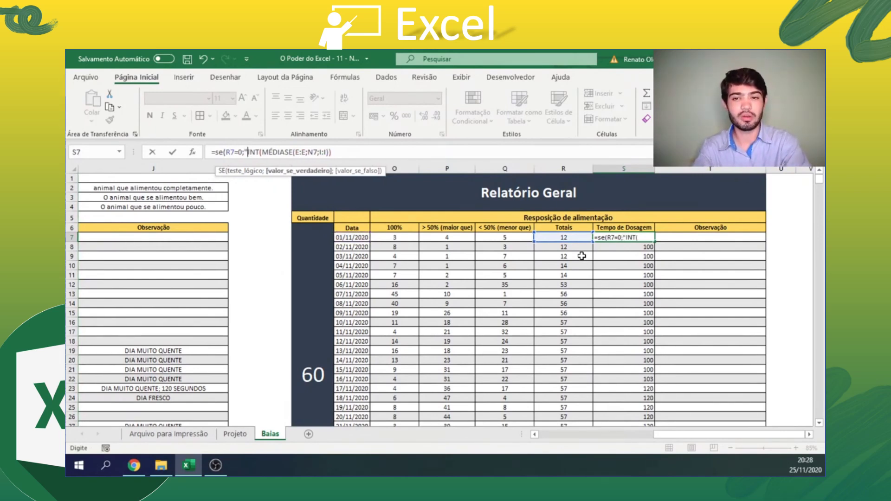
type("Não preenchid")
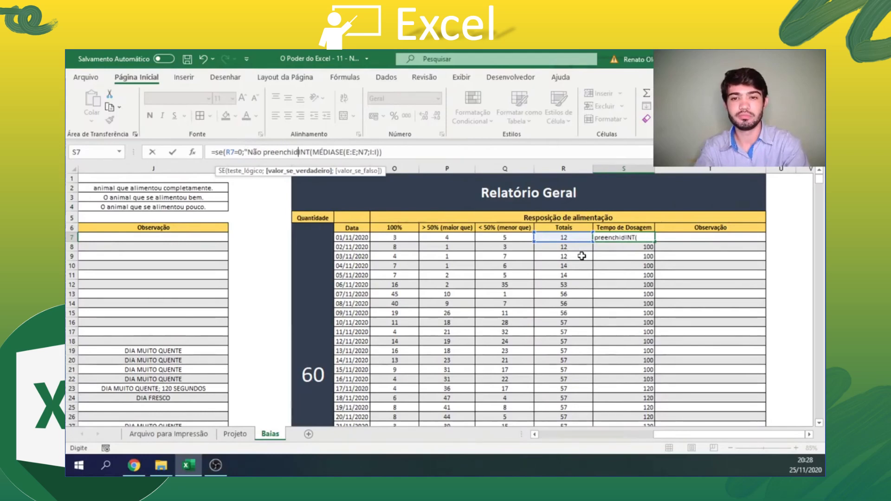
type("o\")")
key("BackSpace")
type(";")
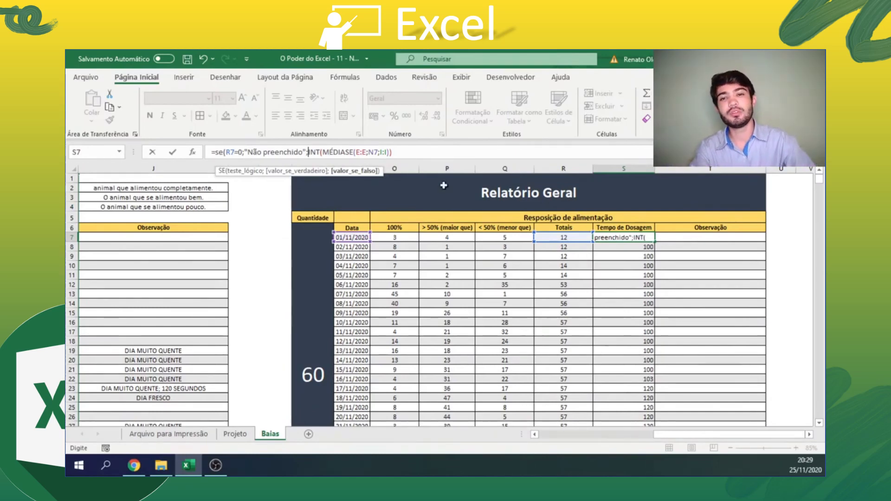
left_click_drag(394, 153, 307, 152)
left_click(399, 153)
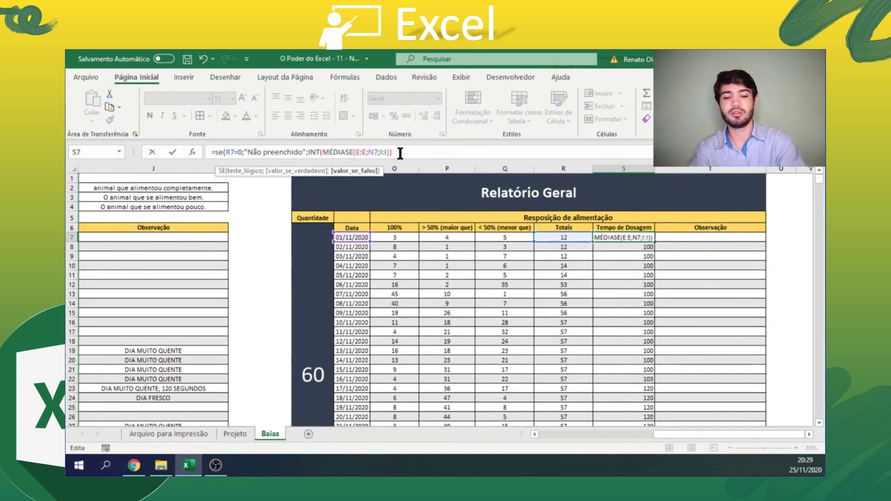
type(")")
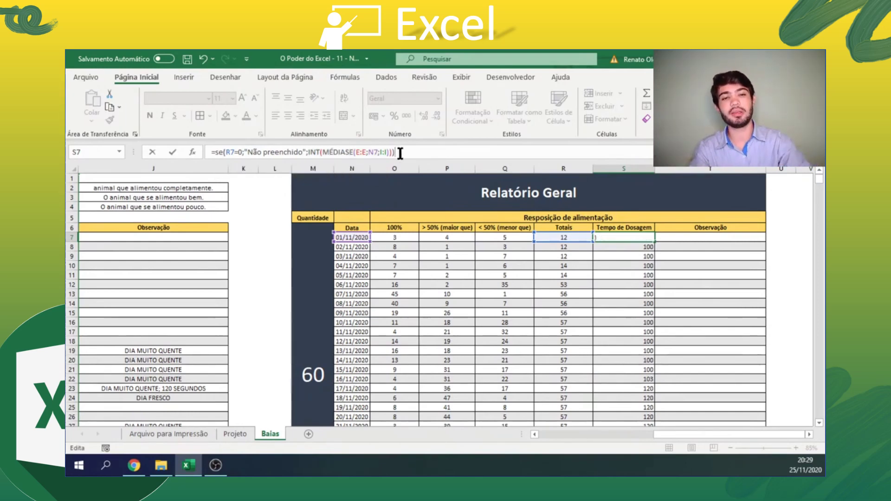
key("Return")
- Review the SE formula in S7 and the Totais cell R7 it tests, leaving both unchanged
left_click(619, 237)
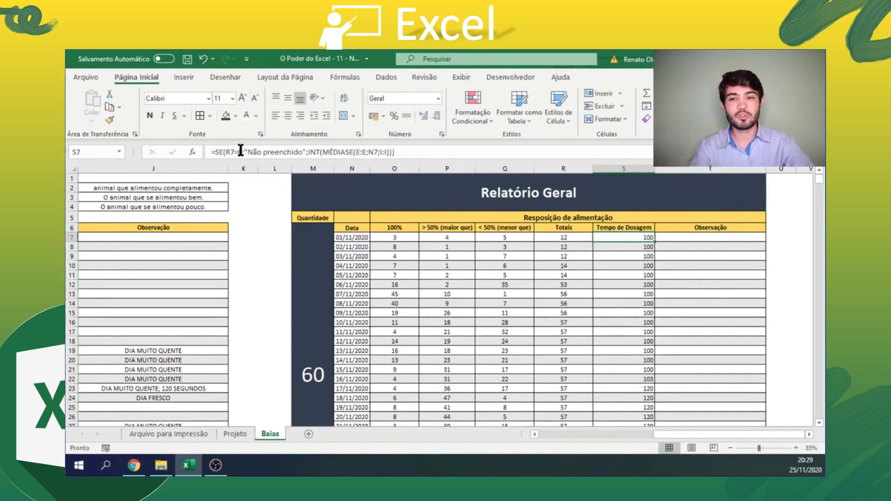
left_click(575, 236)
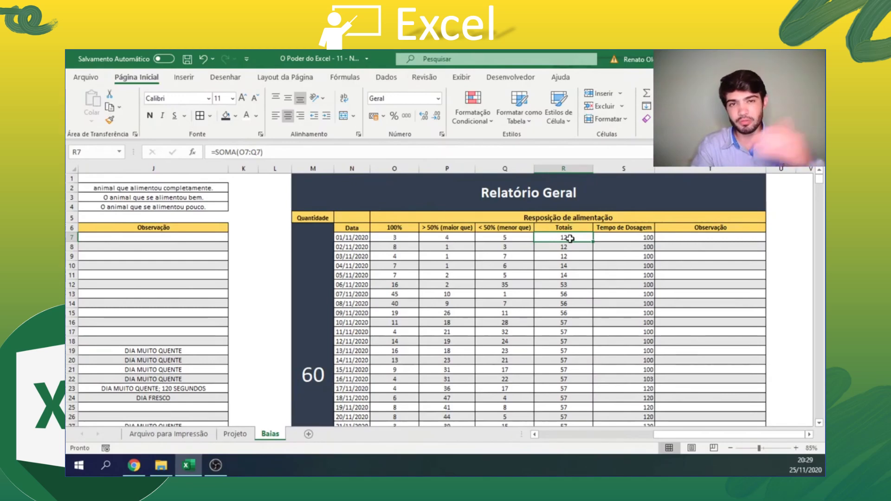
left_click(621, 237)
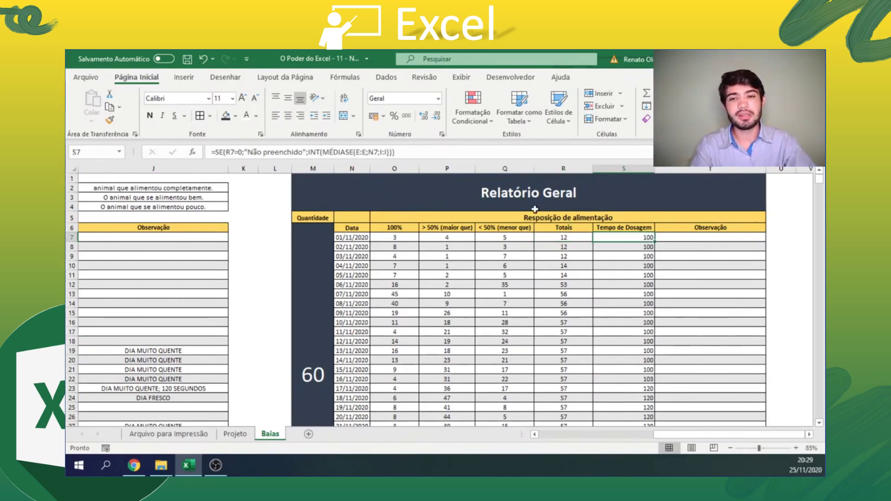
left_click(290, 149)
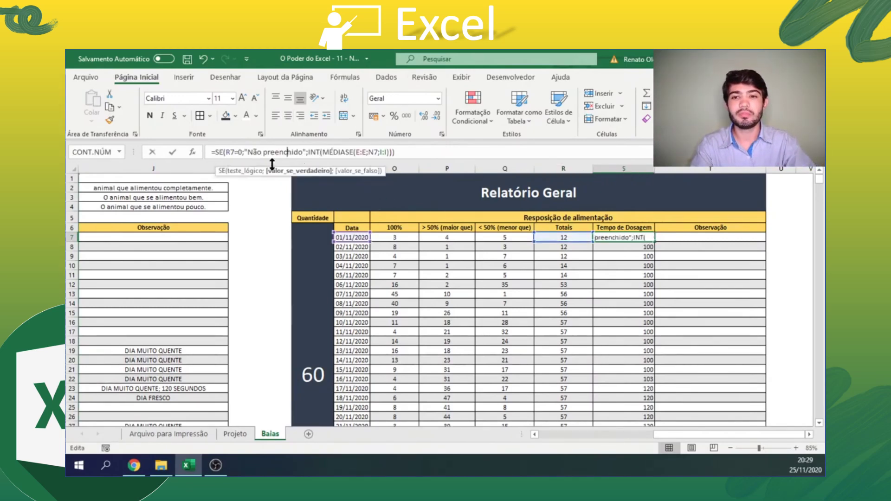
left_click_drag(311, 152, 371, 152)
double_click(318, 152)
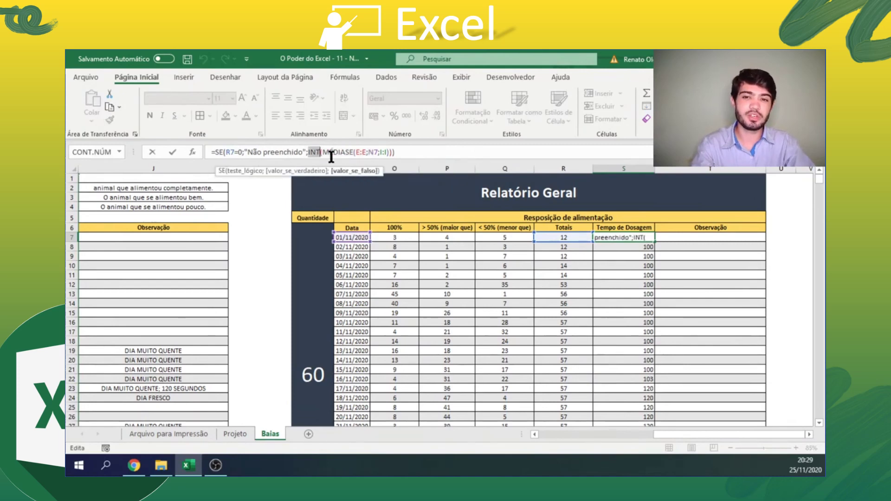
key("Escape")
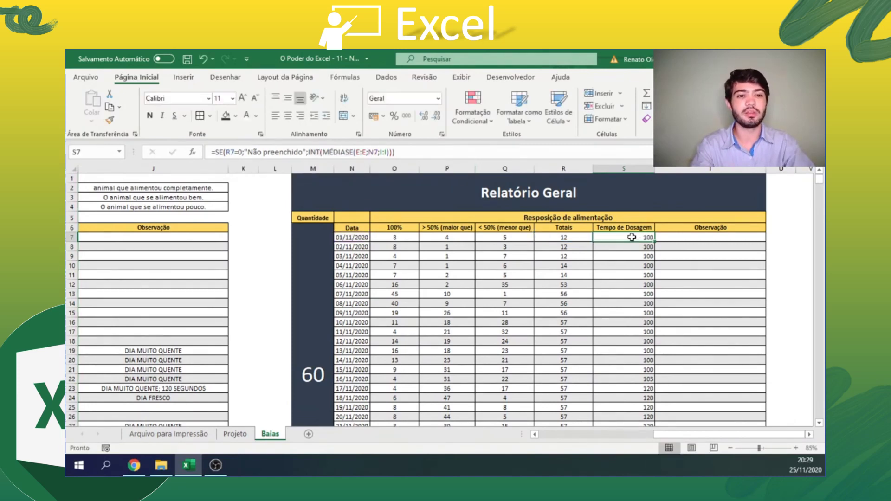
- Copy the S7 SE formula and paste only the formula into S7:S37 for all report days
key("ctrl+c")
scroll(640, 332, "down", 4)
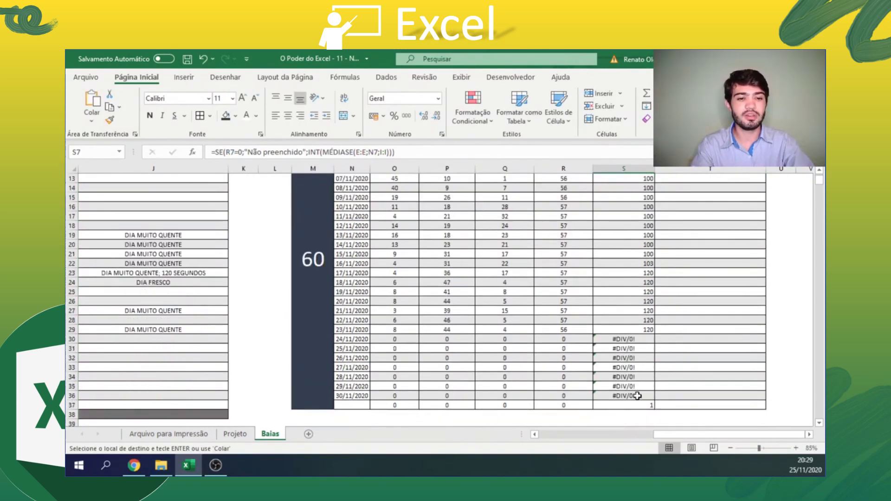
left_click(638, 403, "shift")
scroll(626, 250, "up", 4)
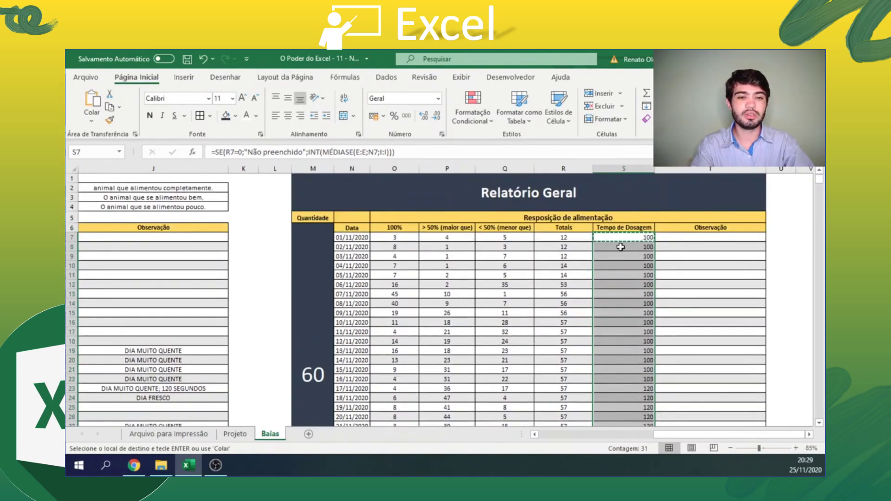
left_click(91, 121)
left_click(108, 147)
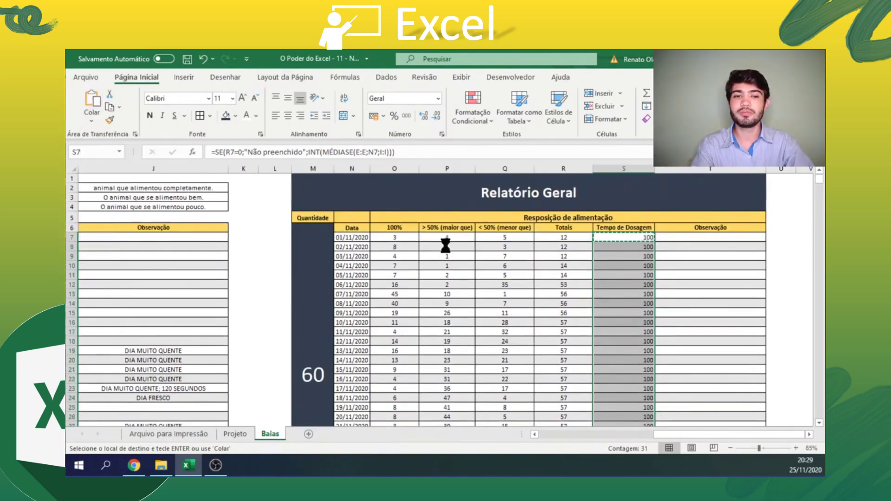
- Check the Tempo de Dosagem results down the report and examine each argument of the SE formula in S30 against R30
left_click(635, 289)
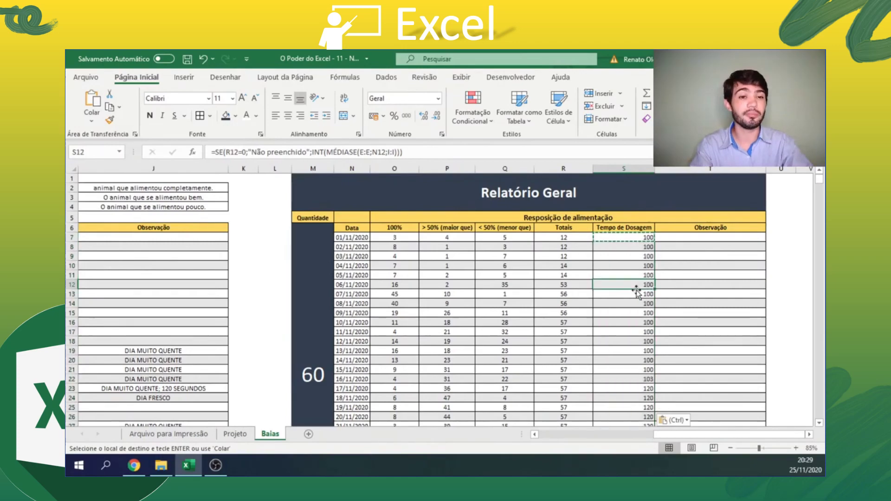
scroll(635, 288, "down", 2)
scroll(634, 289, "down", 4)
scroll(641, 334, "up", 1)
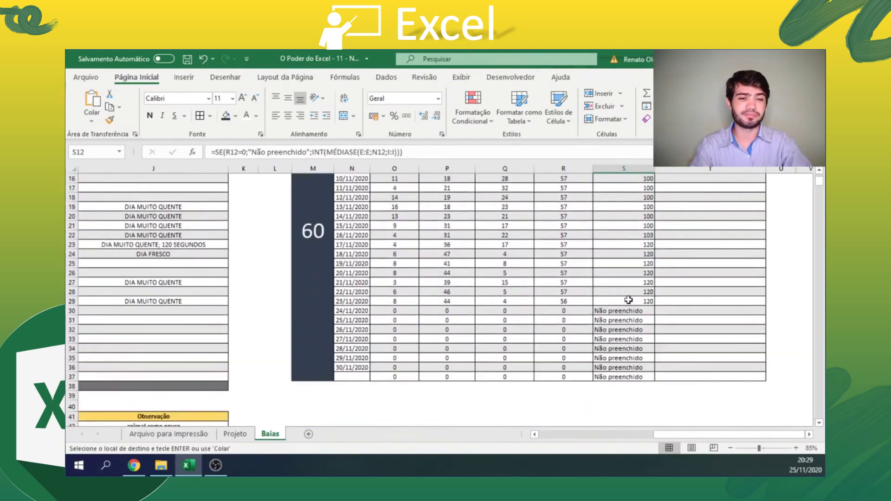
left_click(571, 311)
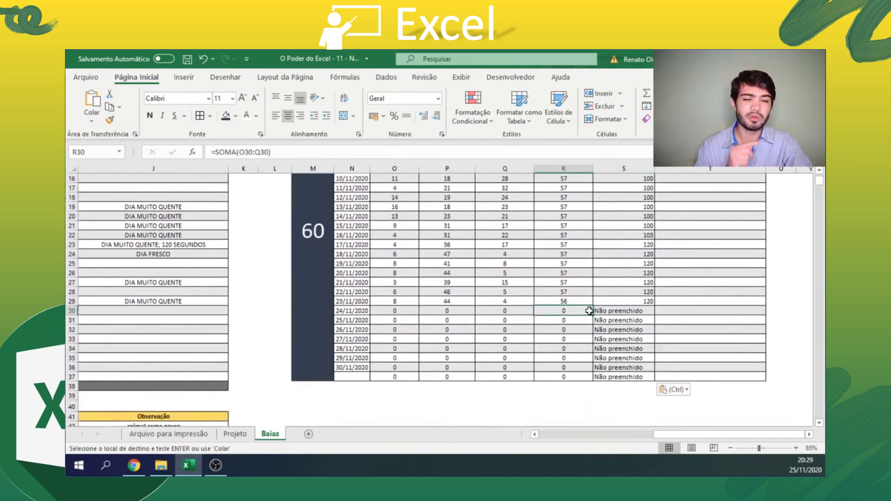
left_click(615, 312)
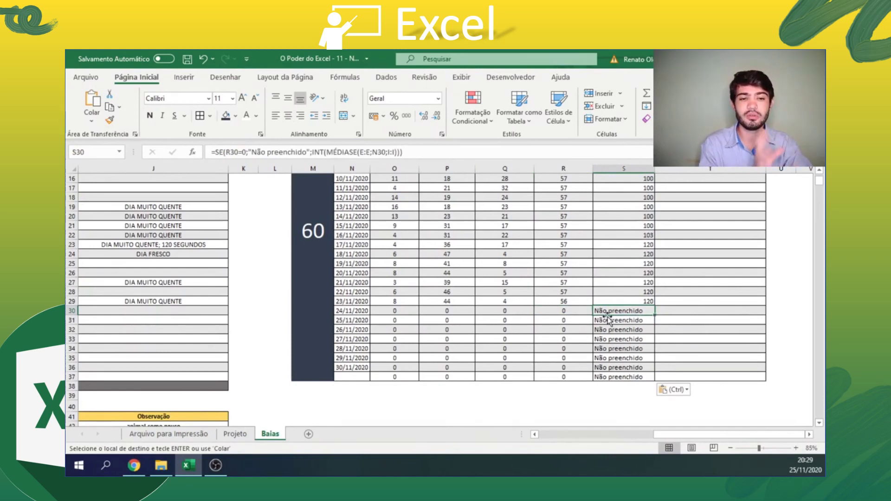
left_click(226, 153)
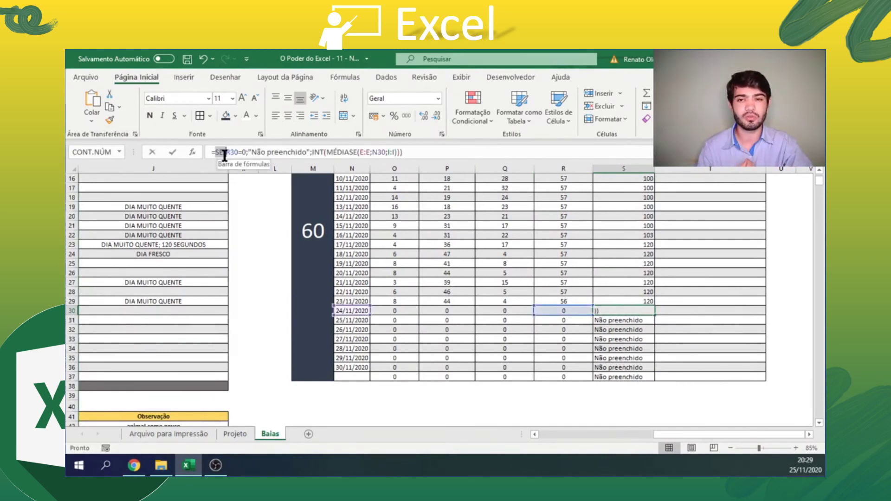
double_click(219, 152)
double_click(232, 152)
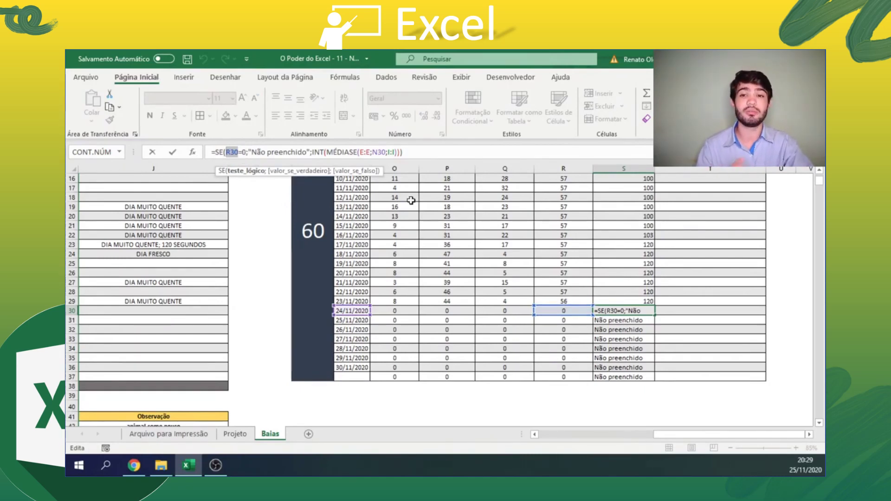
left_click(298, 151)
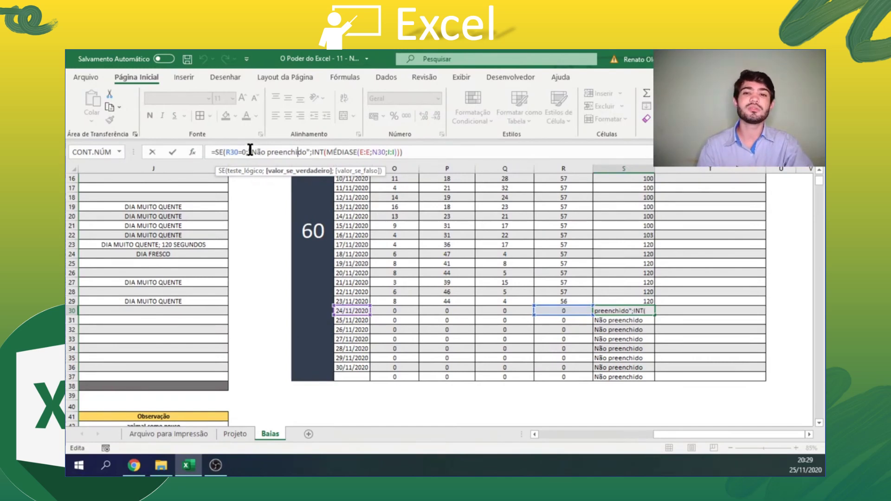
left_click_drag(248, 150, 307, 152)
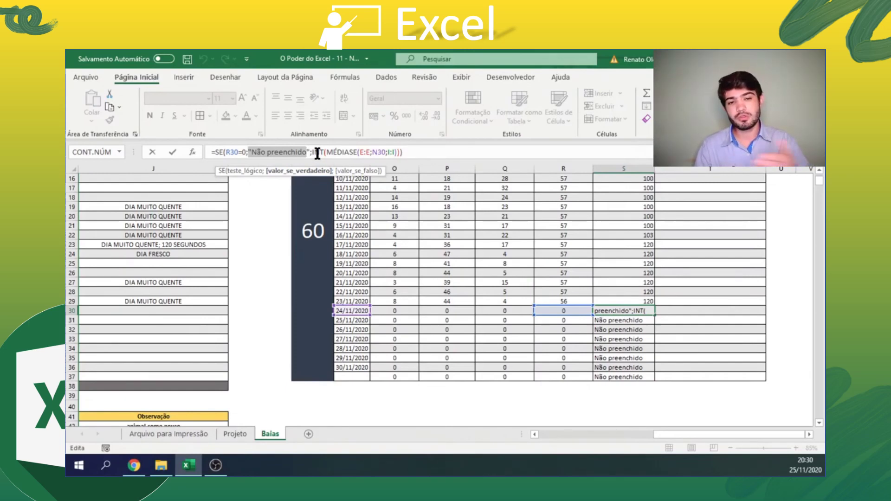
key("Return")
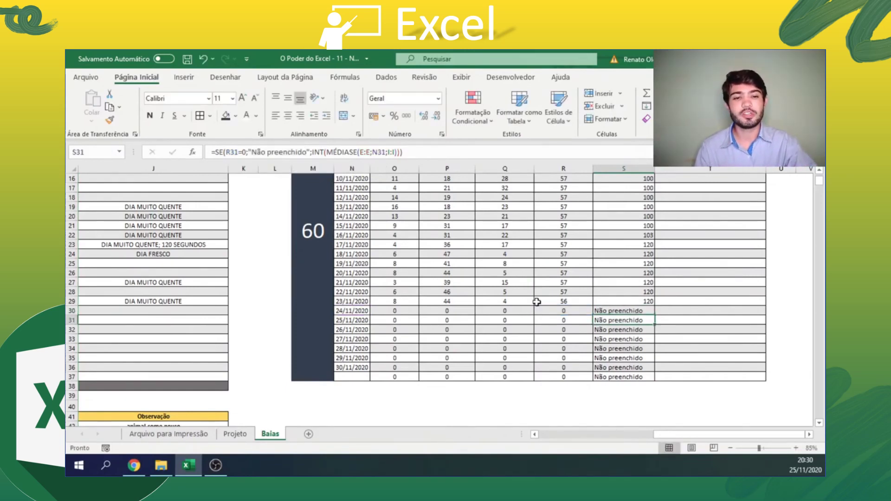
- Test the S30 formula by entering 5 in the Totais cell R30, and undo that entry
left_click(564, 310)
type("5")
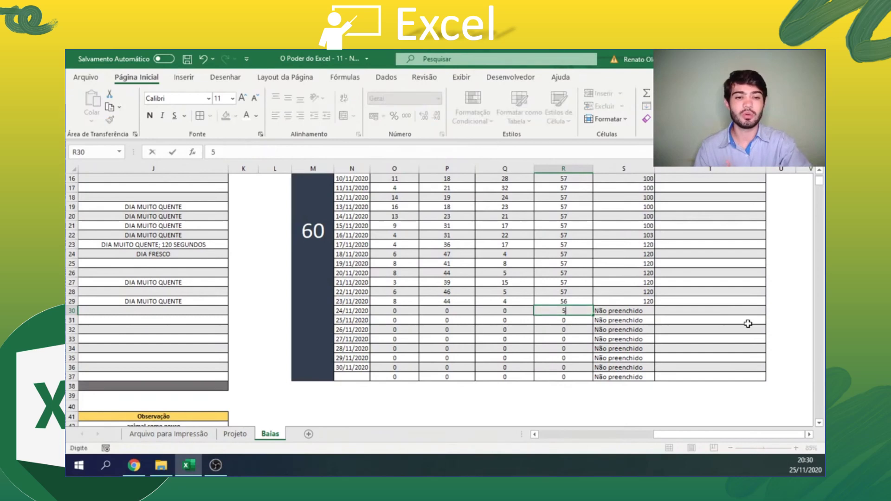
key("Return")
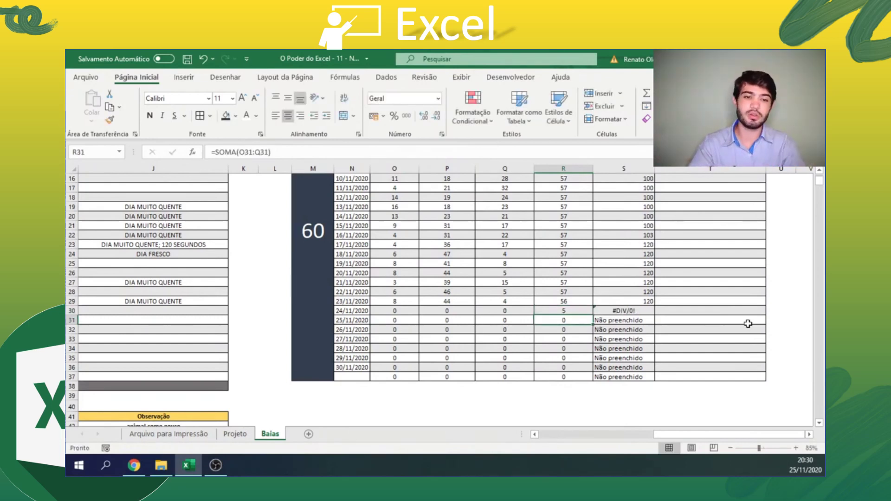
key("ctrl+z")
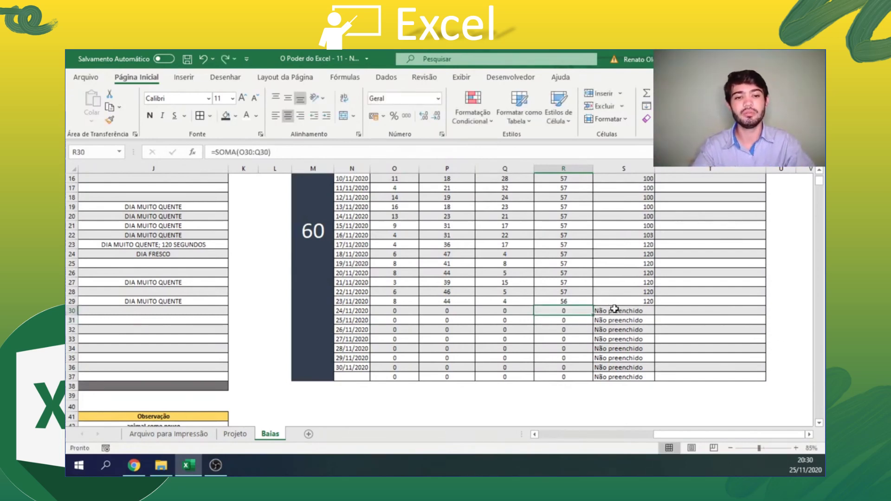
- Centre the contents of the whole Tempo de Dosagem column S in the Relatório Geral and check its alignment
left_click(621, 168)
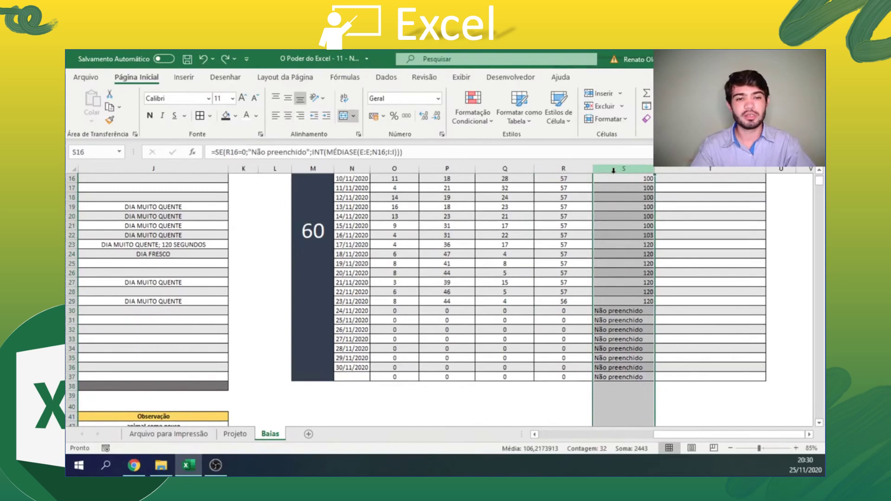
left_click(288, 115)
scroll(626, 292, "up", 4)
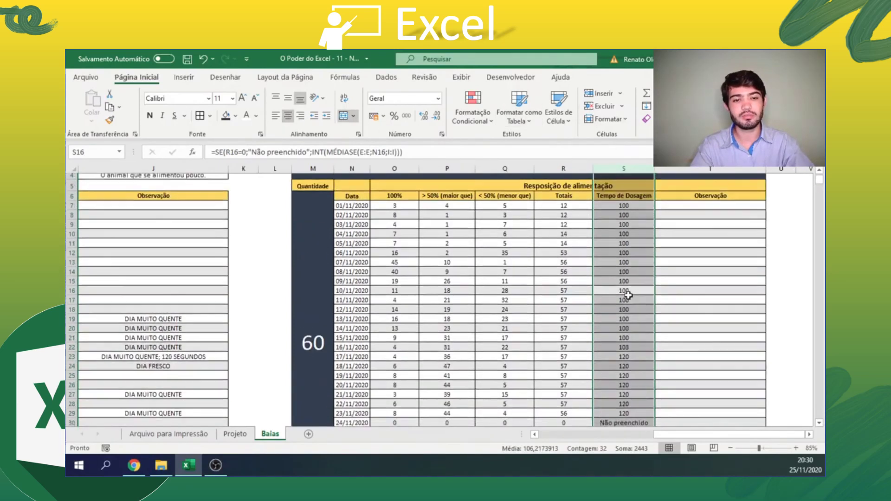
scroll(628, 295, "down", 1)
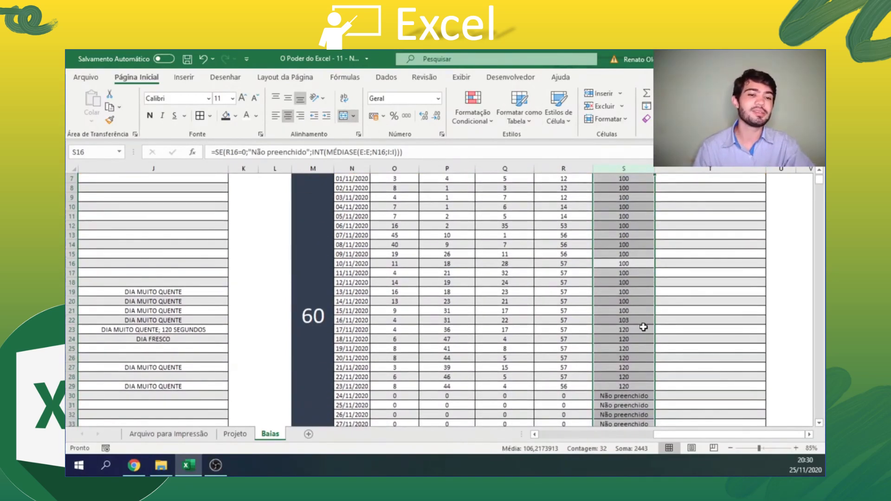
scroll(499, 338, "up", 2)
scroll(511, 335, "down", 2)
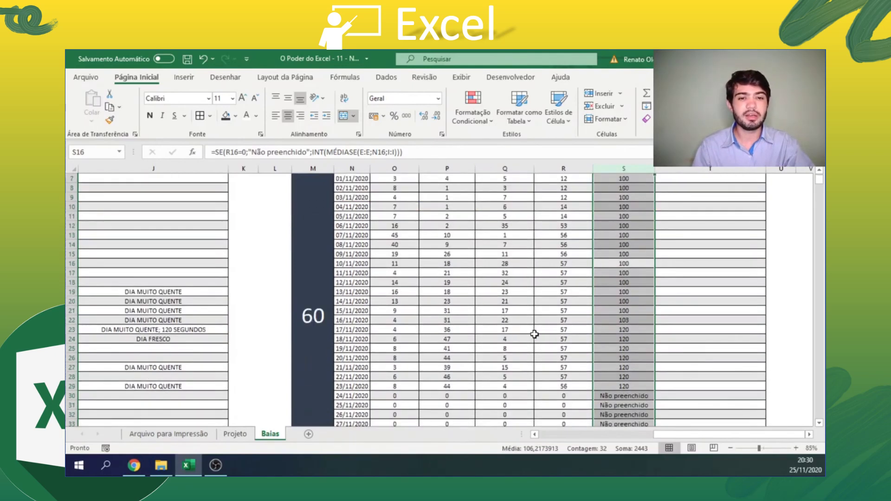
scroll(546, 335, "up", 2)
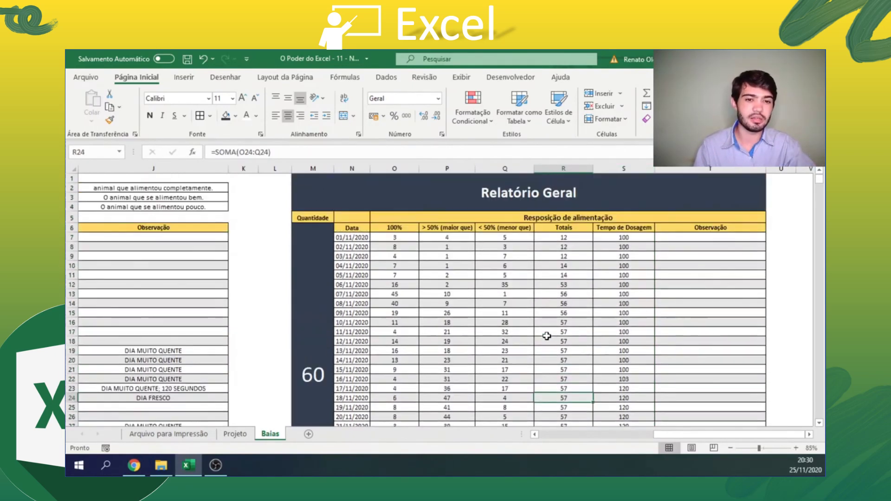
- Examine the report rows for 01/11 to 05/11/2020, and the feeding counts, total and dosing time for 06/11/2020
left_click_drag(569, 276, 361, 237)
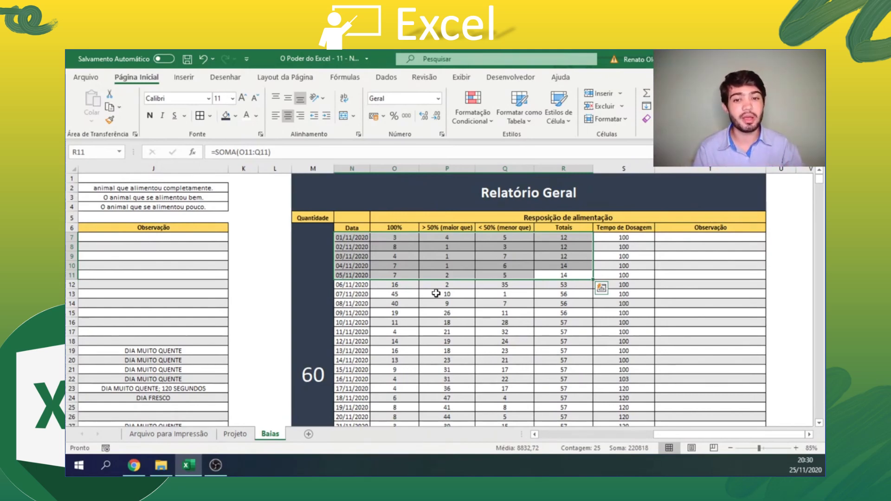
left_click(557, 285)
scroll(552, 274, "down", 1)
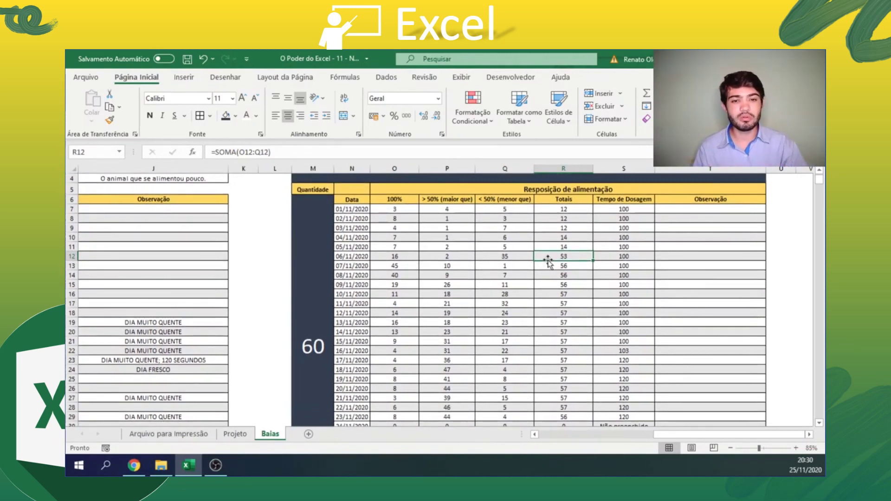
left_click(515, 257)
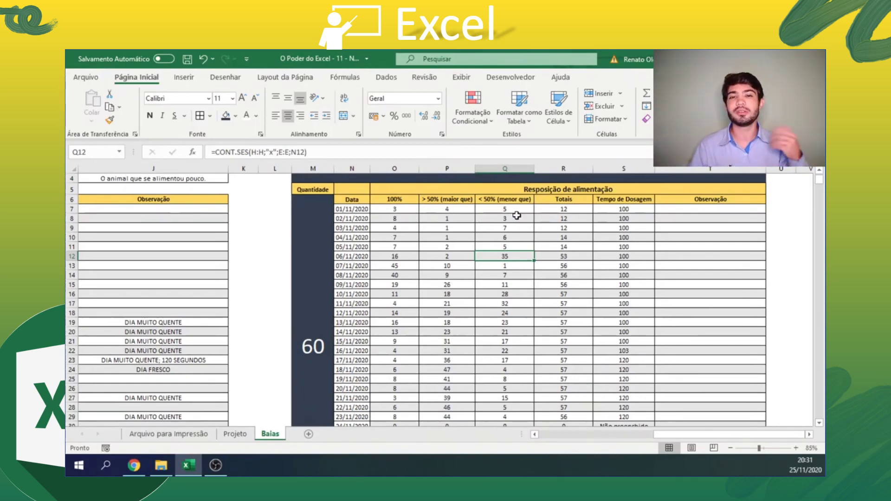
left_click(414, 256)
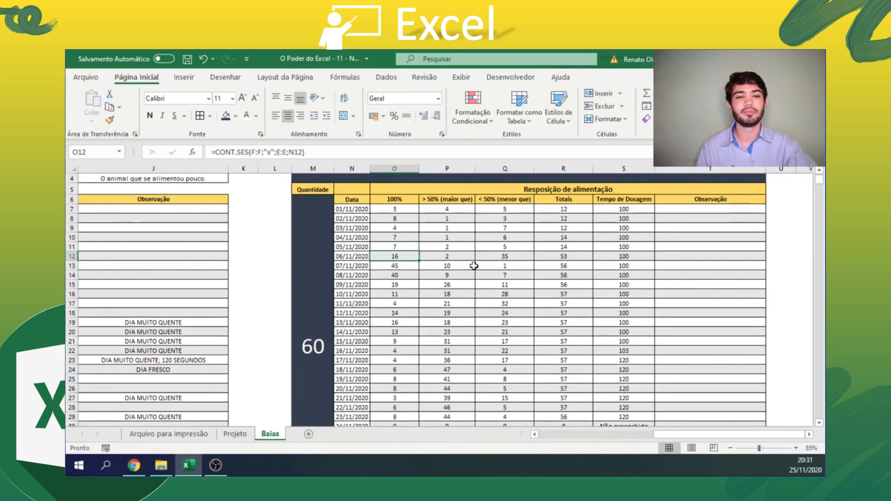
left_click_drag(610, 256, 417, 255)
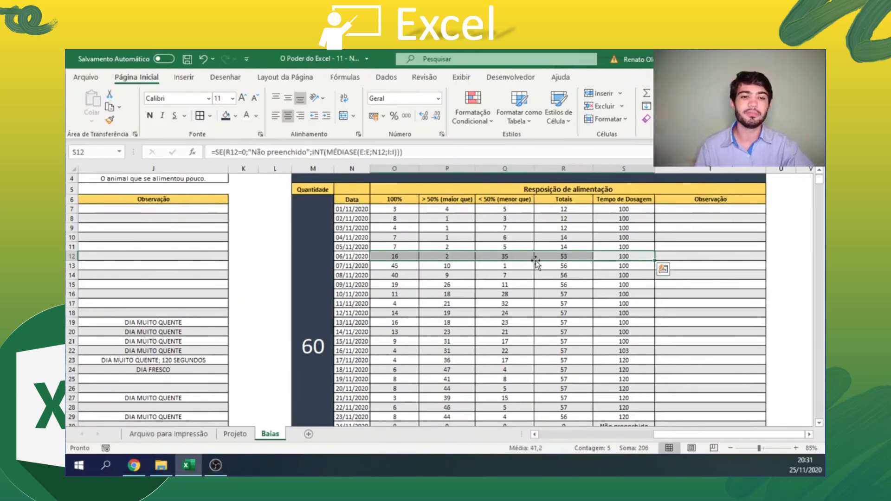
left_click(550, 256)
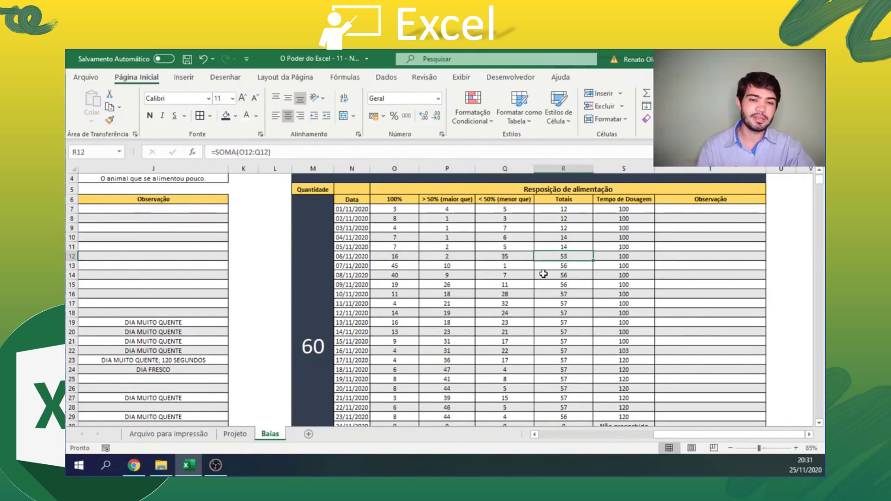
left_click(526, 256)
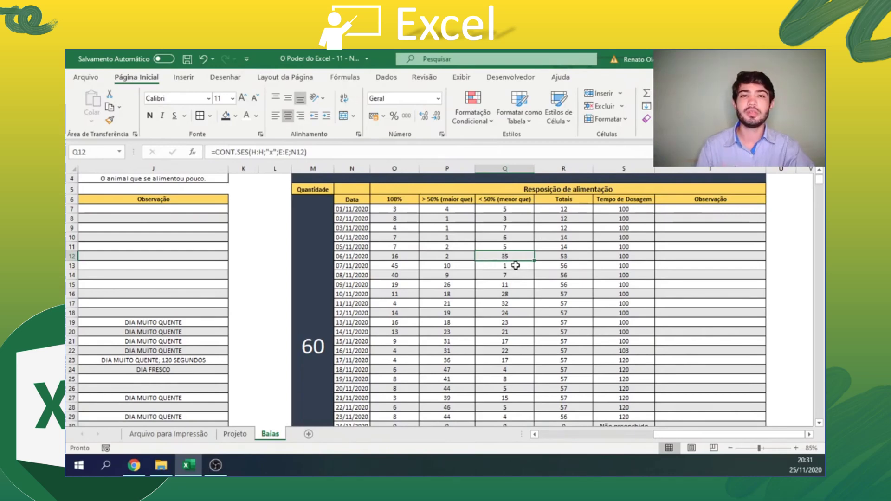
left_click(601, 257)
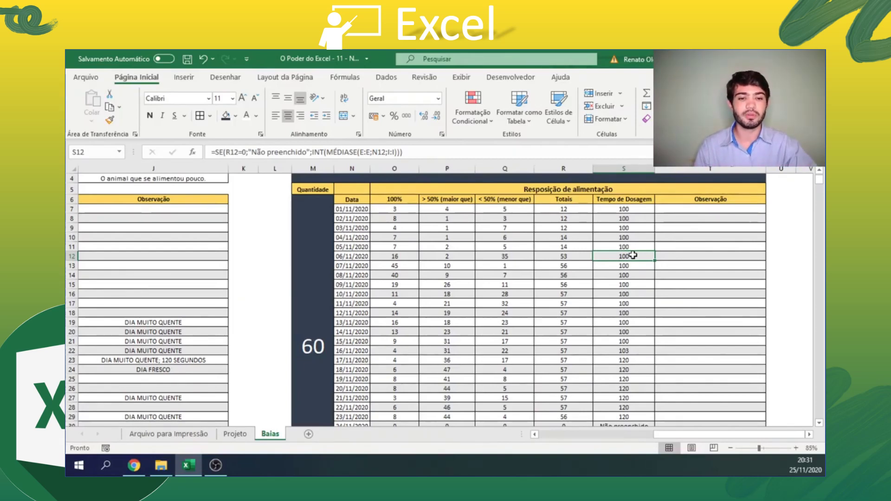
- Compare the dosing times in S23:S29 with the daily Totais from 06/11/2020 onward and the full rows for 16/11 to 23/11/2020
scroll(633, 255, "down", 1)
left_click_drag(623, 330, 630, 387)
scroll(596, 326, "up", 1)
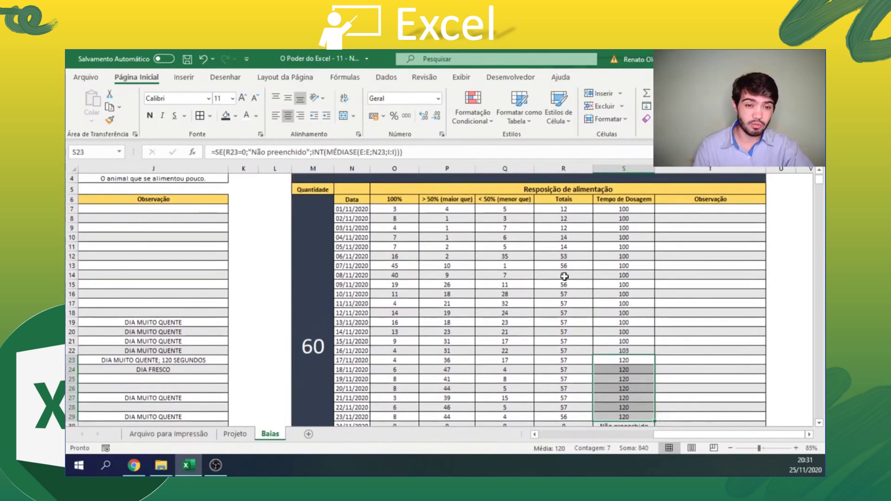
left_click(564, 257)
left_click_drag(566, 266, 567, 276)
left_click(573, 294)
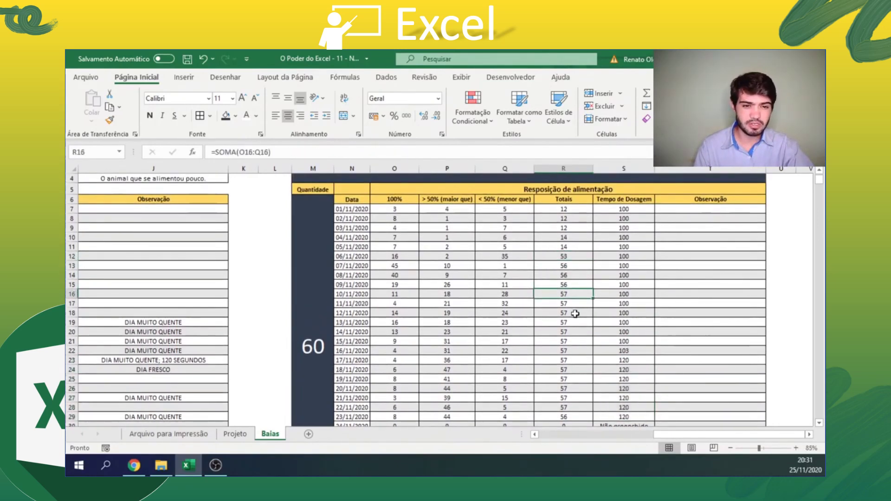
left_click(575, 313)
left_click(576, 333)
scroll(578, 340, "down", 2)
left_click(620, 359)
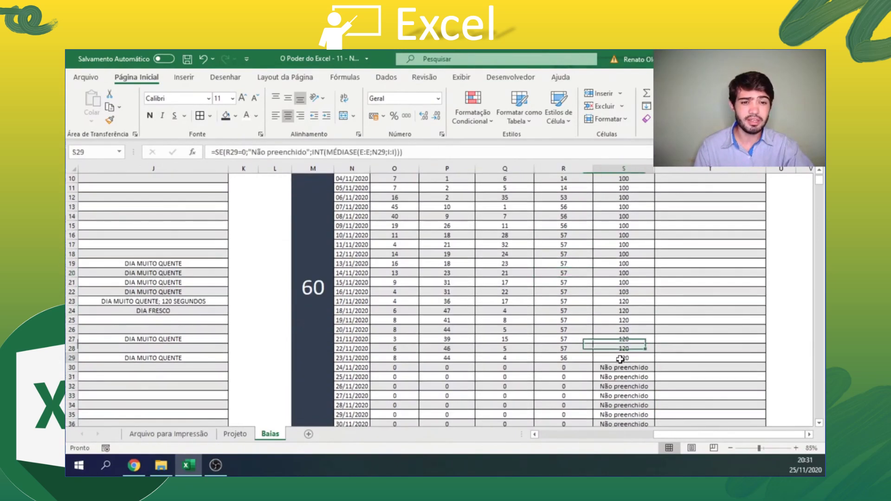
left_click_drag(620, 359, 359, 293)
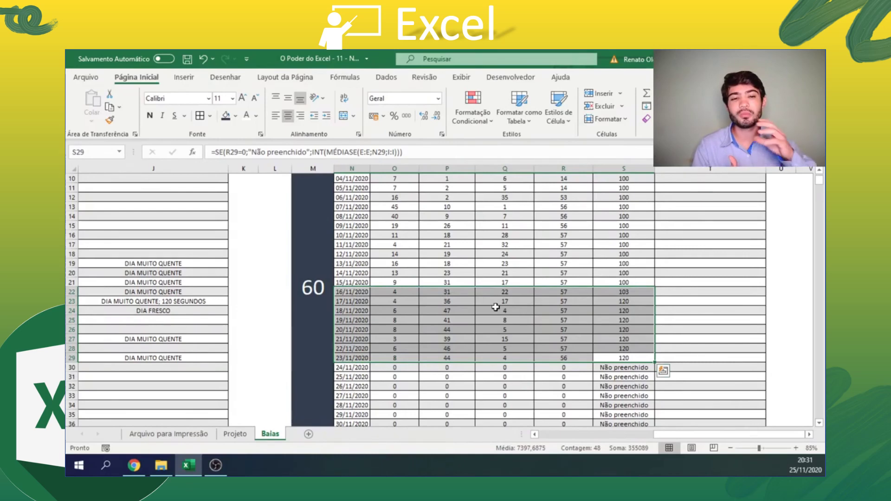
- Compare the "> 50% (maior que)" counts for 16/11 to 23/11/2020 with the Tempo de Dosagem in S23:S29
scroll(550, 333, "up", 1)
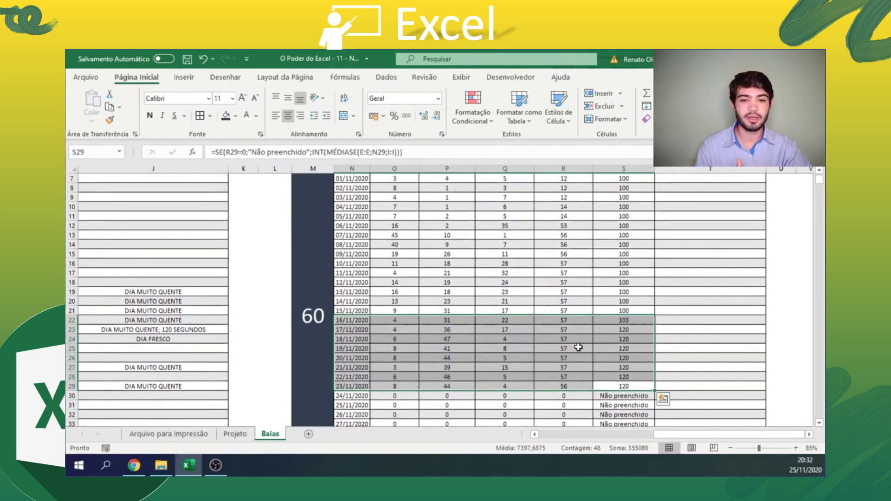
scroll(588, 351, "up", 1)
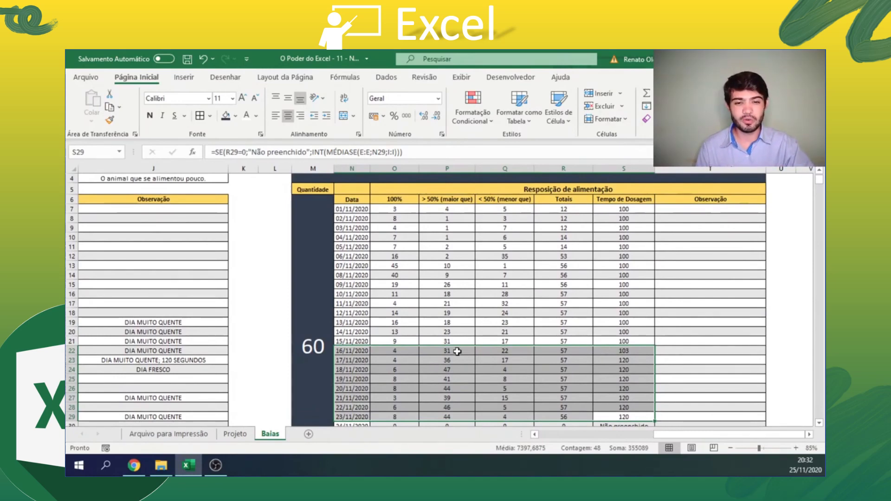
left_click_drag(454, 350, 454, 407)
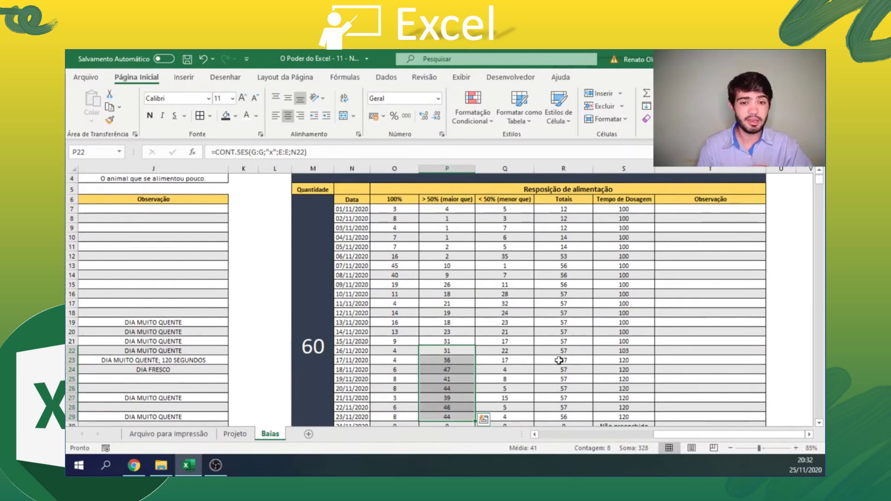
left_click(620, 360)
left_click_drag(622, 368, 621, 411)
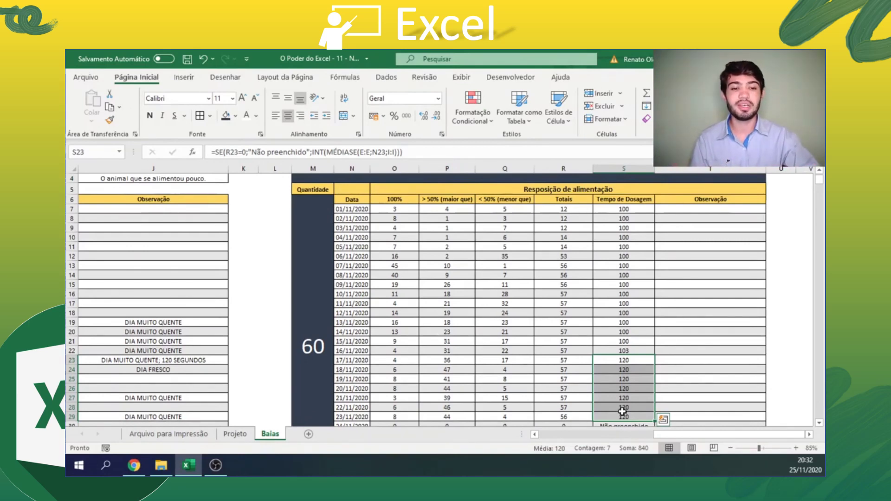
left_click_drag(623, 360, 617, 415)
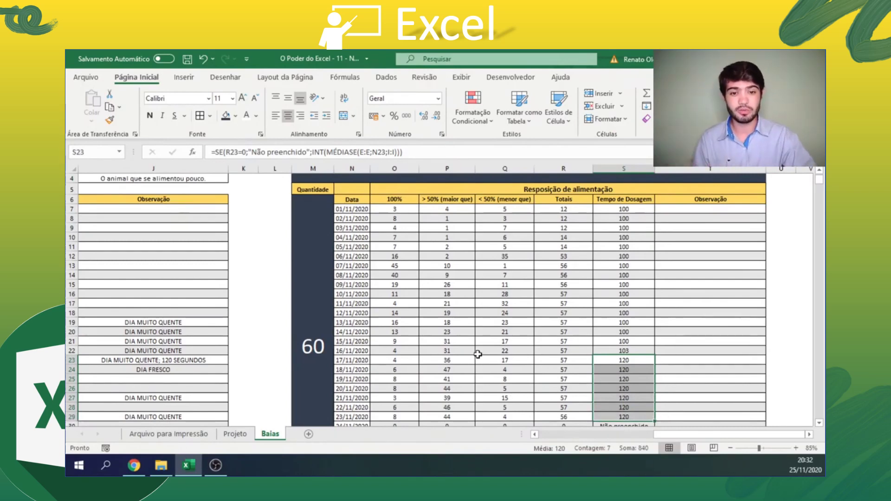
left_click_drag(458, 360, 454, 416)
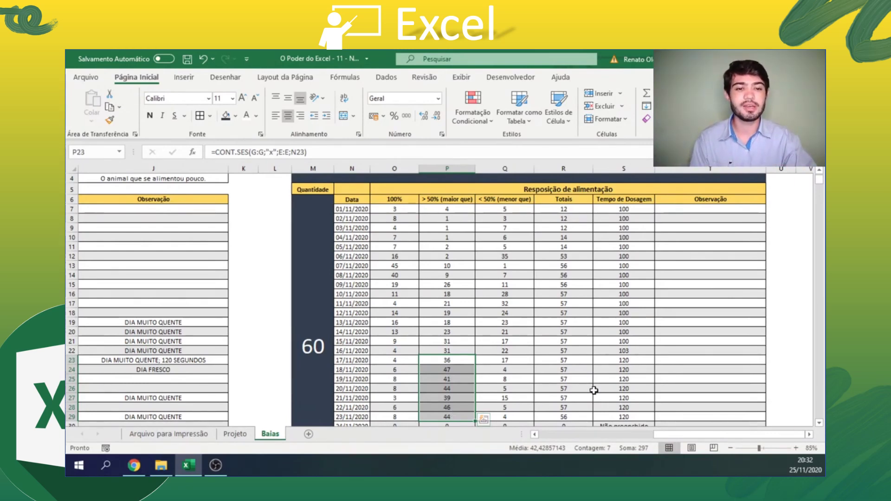
- Look over the whole Relatório Geral, checking the dosing time for 23/11/2020 and the total for 13/11/2020
scroll(597, 382, "down", 1)
scroll(510, 390, "up", 2)
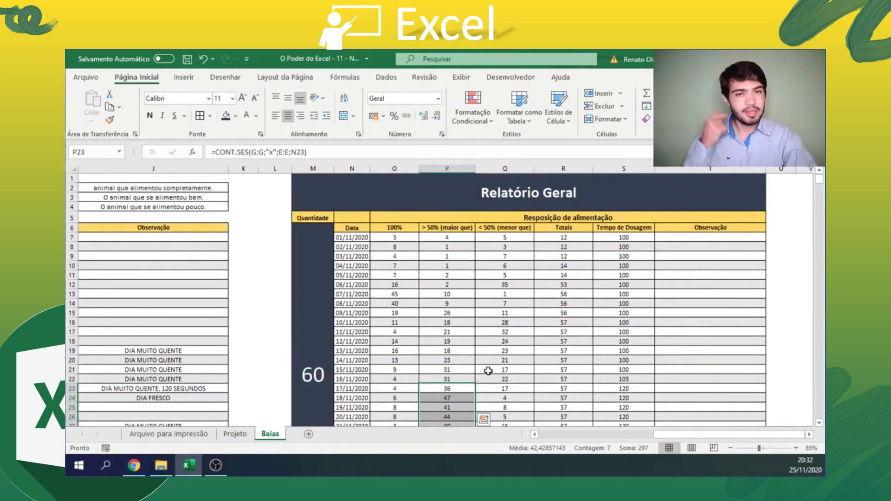
scroll(488, 370, "down", 1)
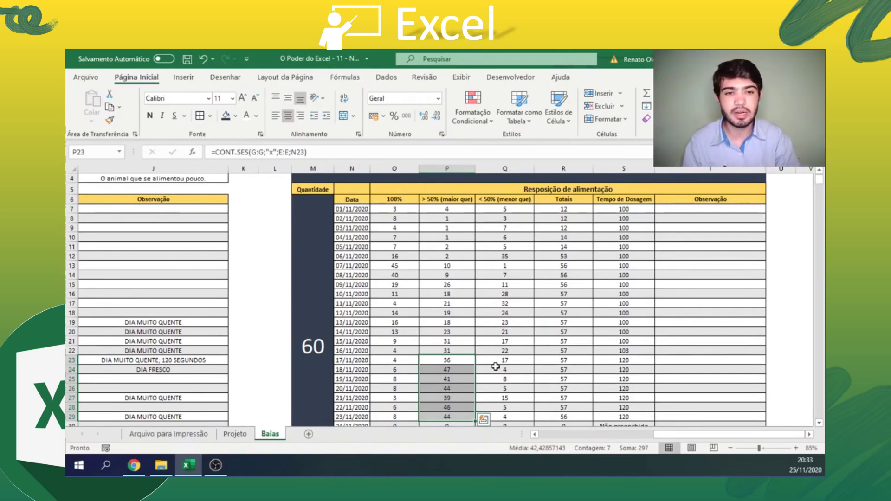
scroll(497, 367, "down", 2)
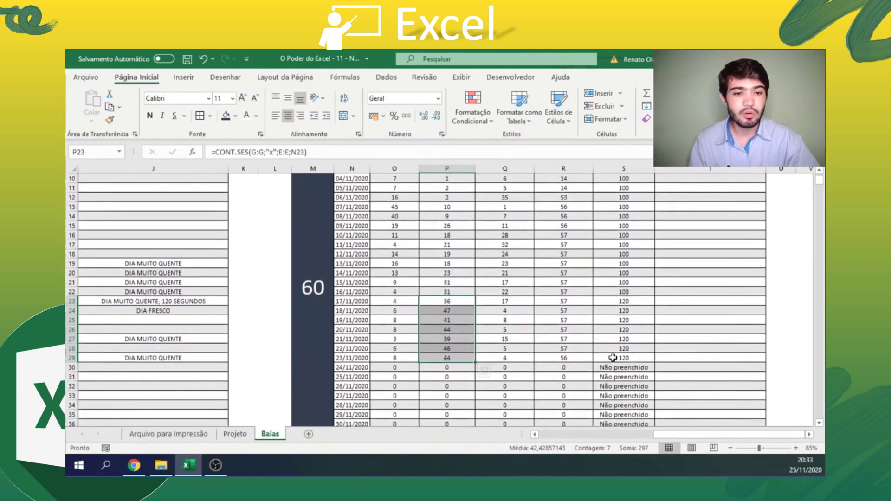
left_click(612, 358)
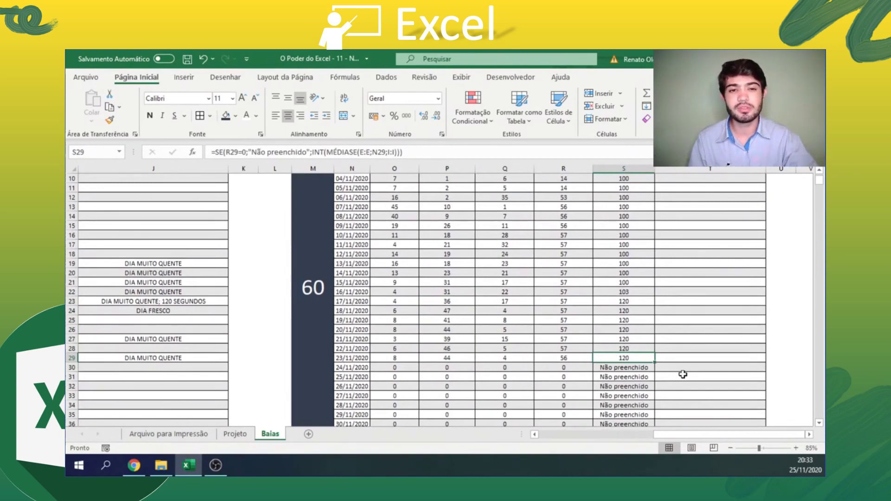
scroll(626, 353, "up", 3)
scroll(605, 329, "down", 1)
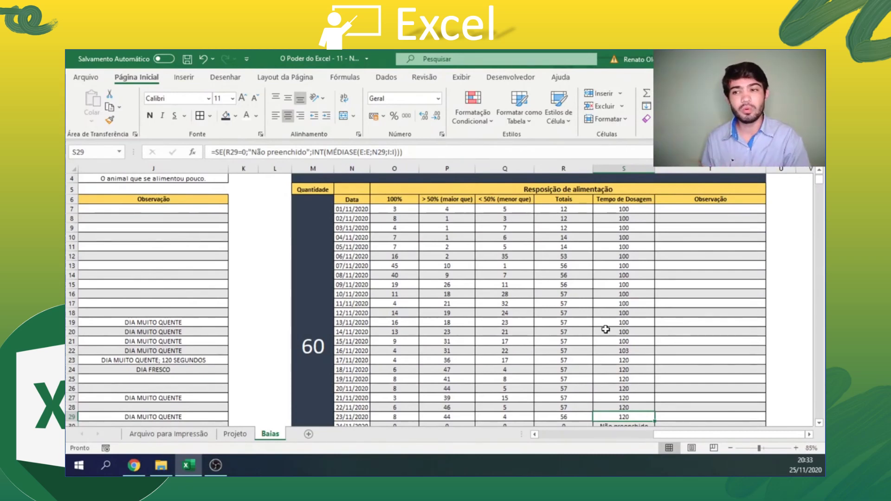
left_click(590, 321)
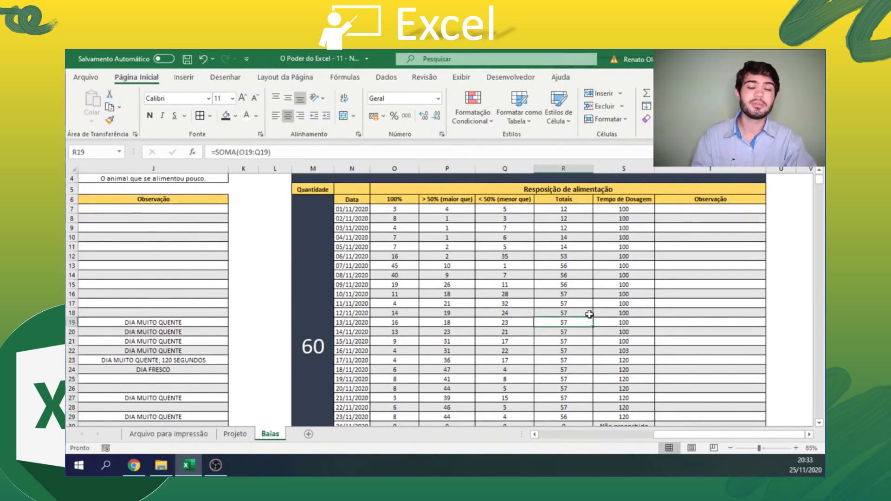
scroll(588, 313, "down", 1)
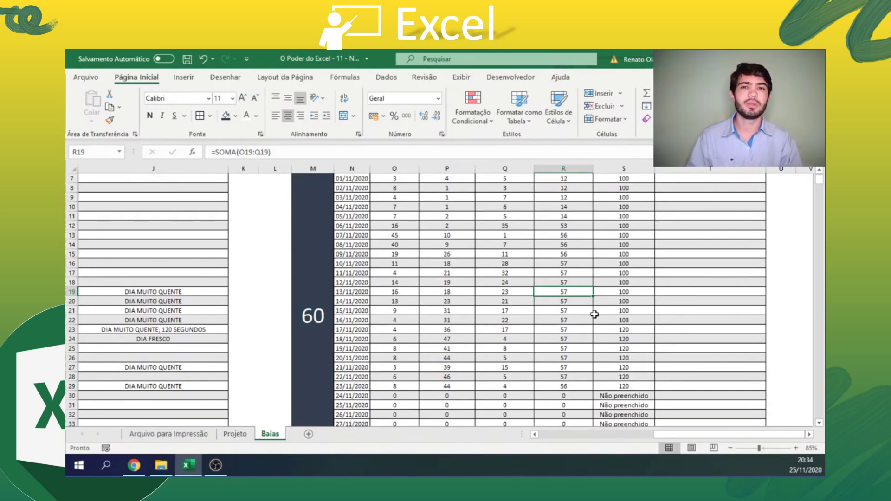
scroll(594, 314, "up", 2)
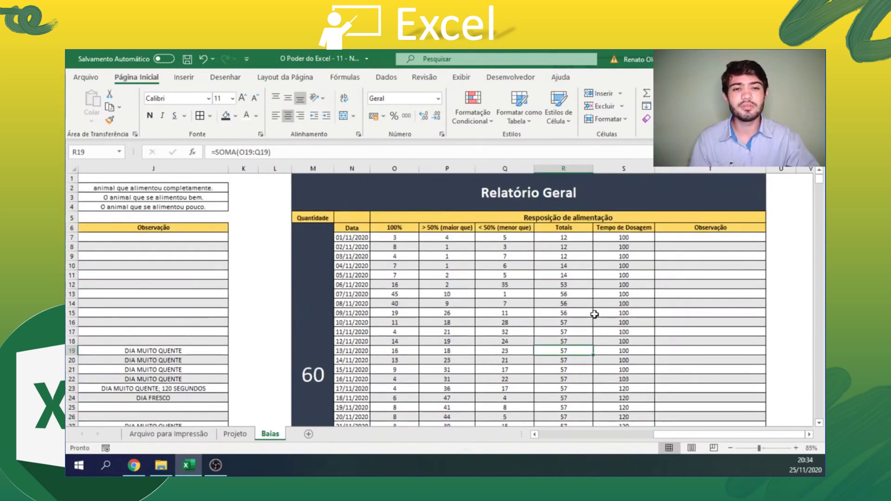